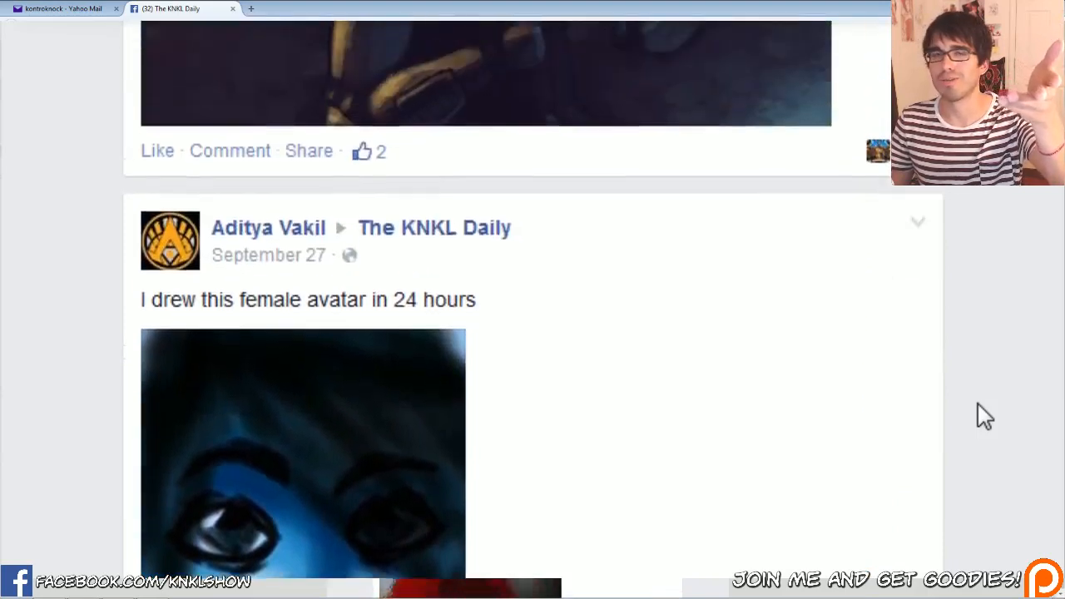
Browse the fan artwork posted to The KNKL Daily page, from the late-September posts up to the October 25 ones
scroll(984, 416, up, 15)
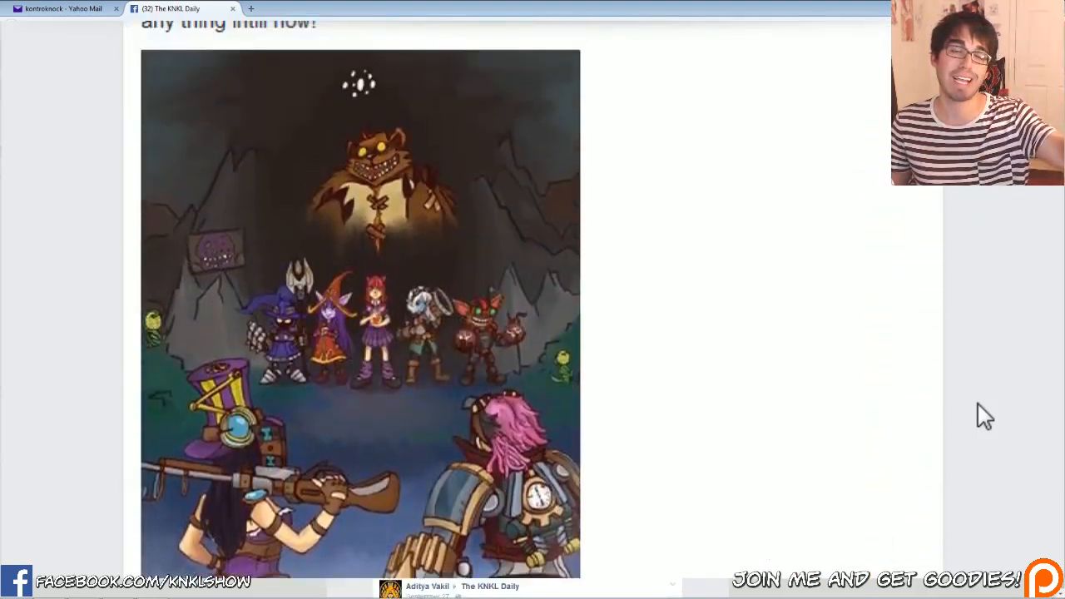
scroll(984, 415, up, 15)
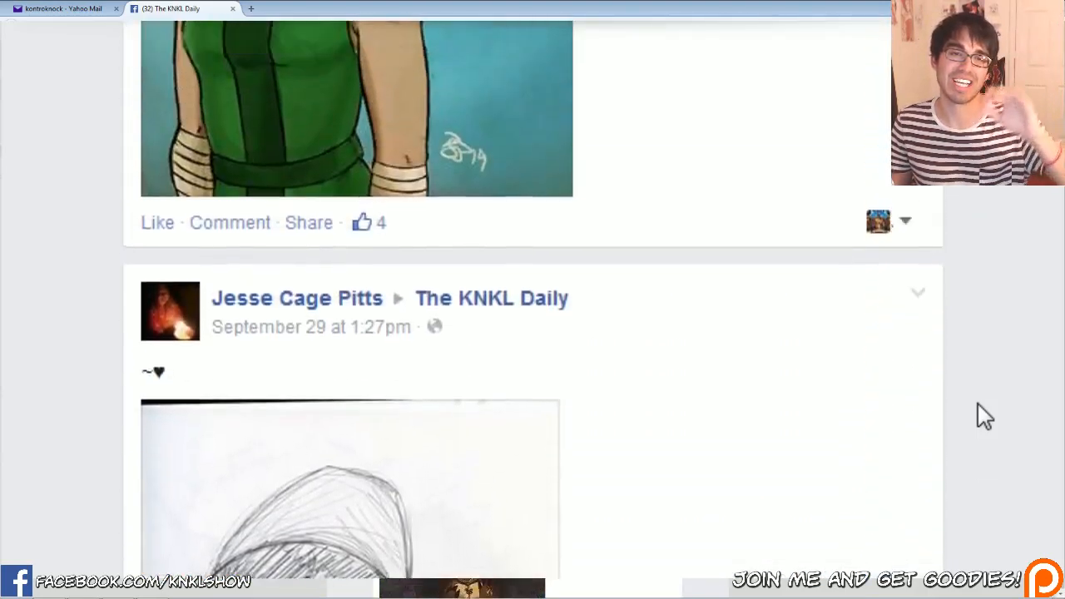
scroll(984, 416, up, 15)
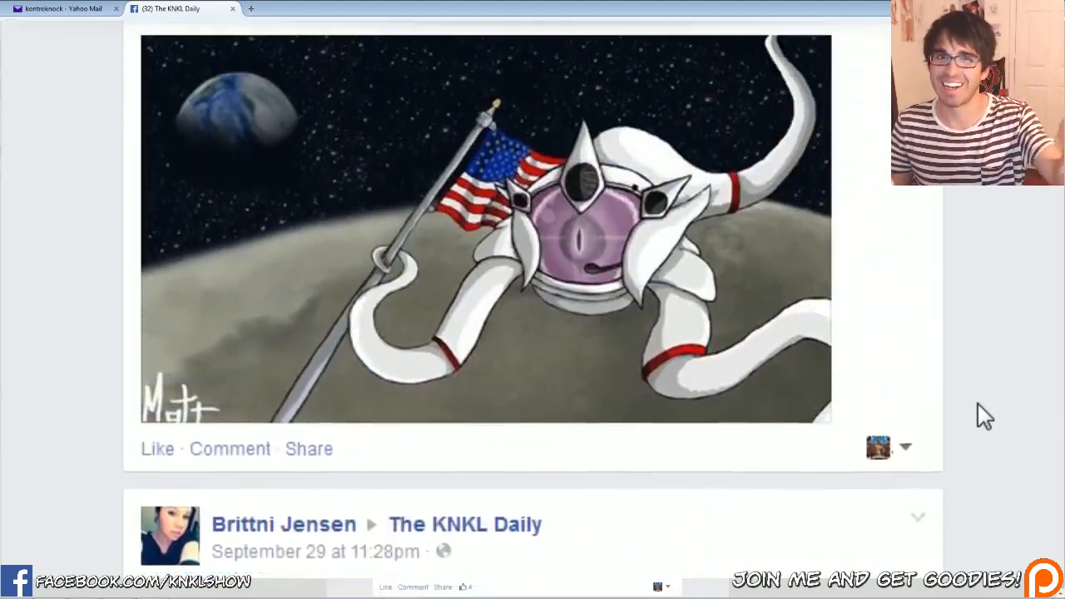
scroll(978, 406, up, 15)
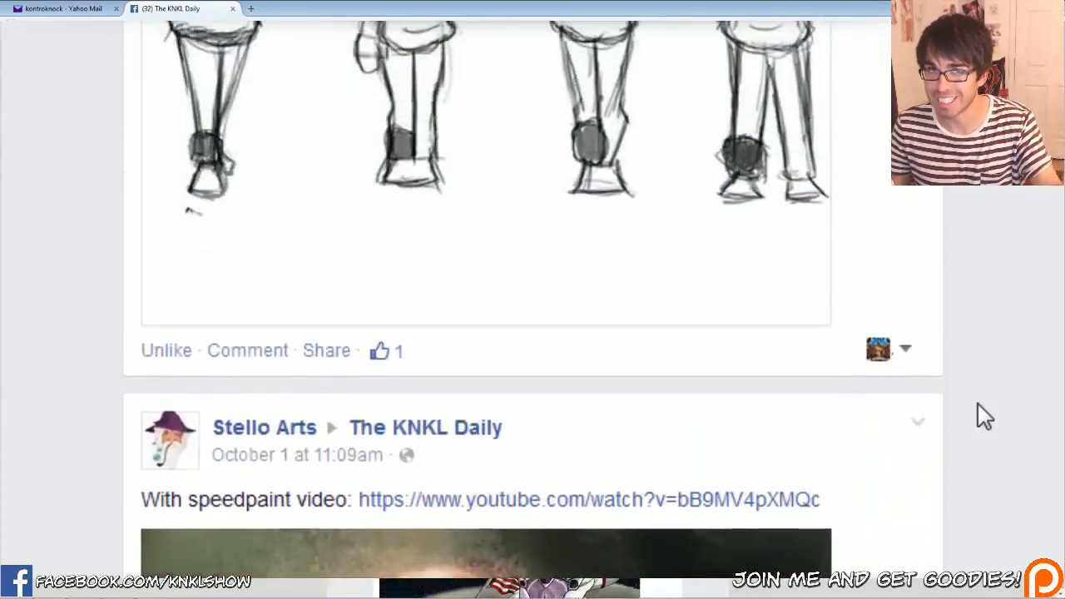
scroll(984, 416, up, 15)
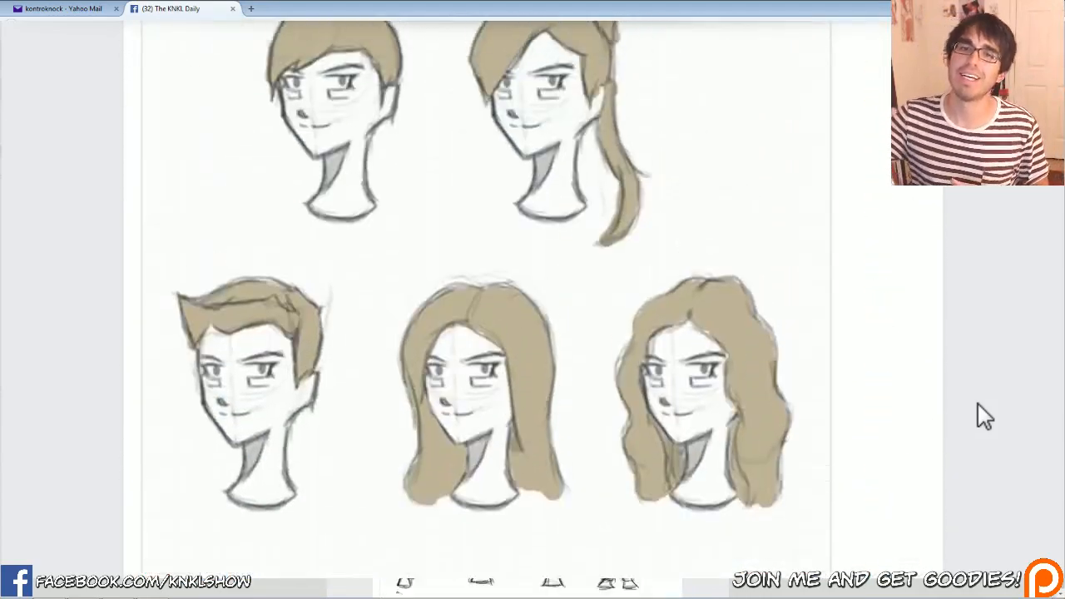
scroll(984, 416, up, 15)
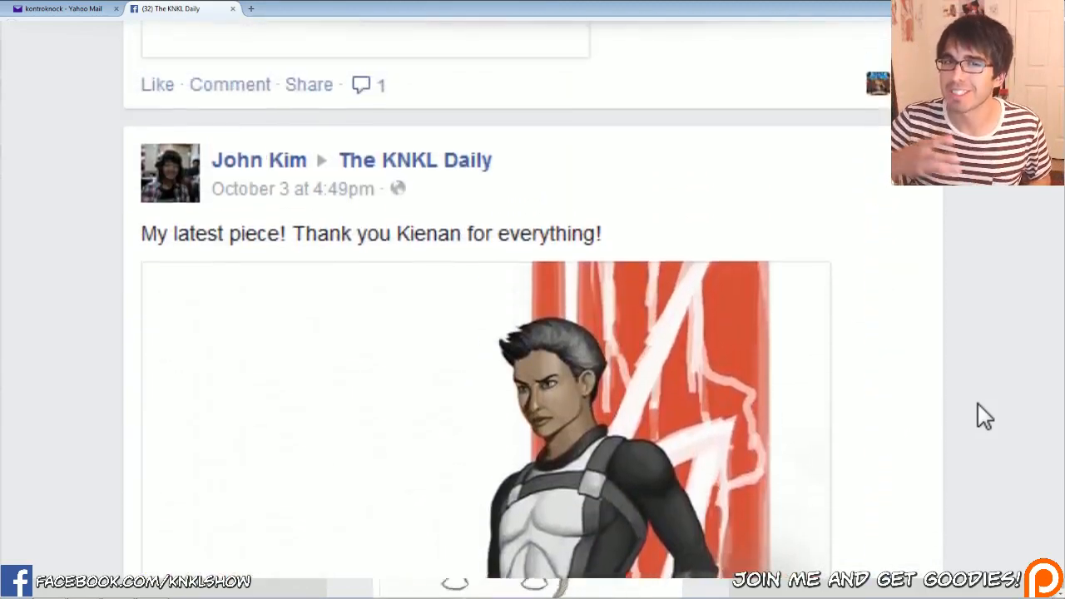
scroll(983, 416, up, 15)
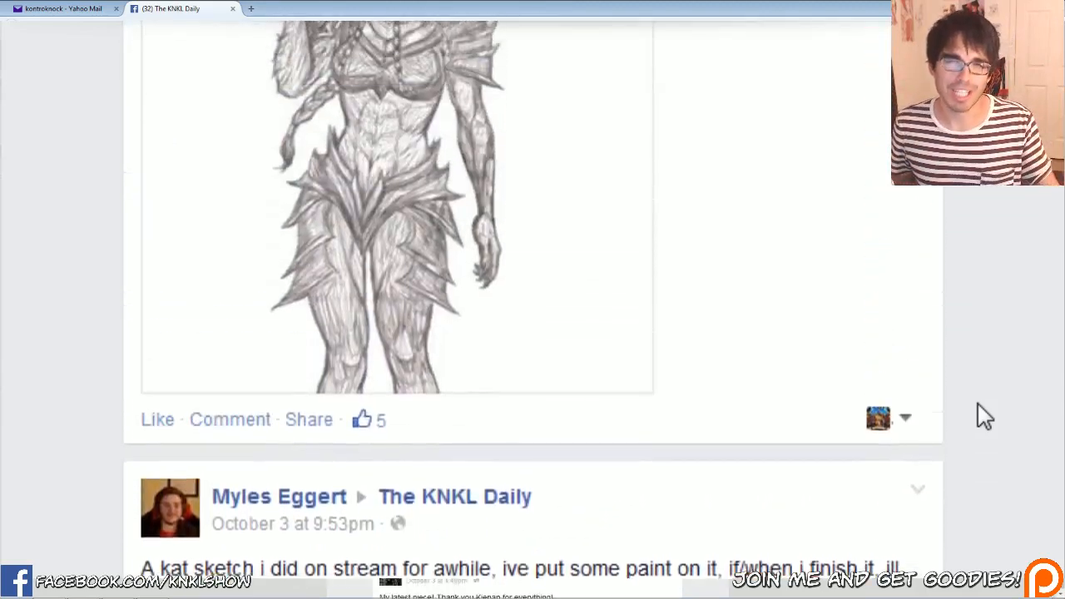
scroll(984, 416, up, 15)
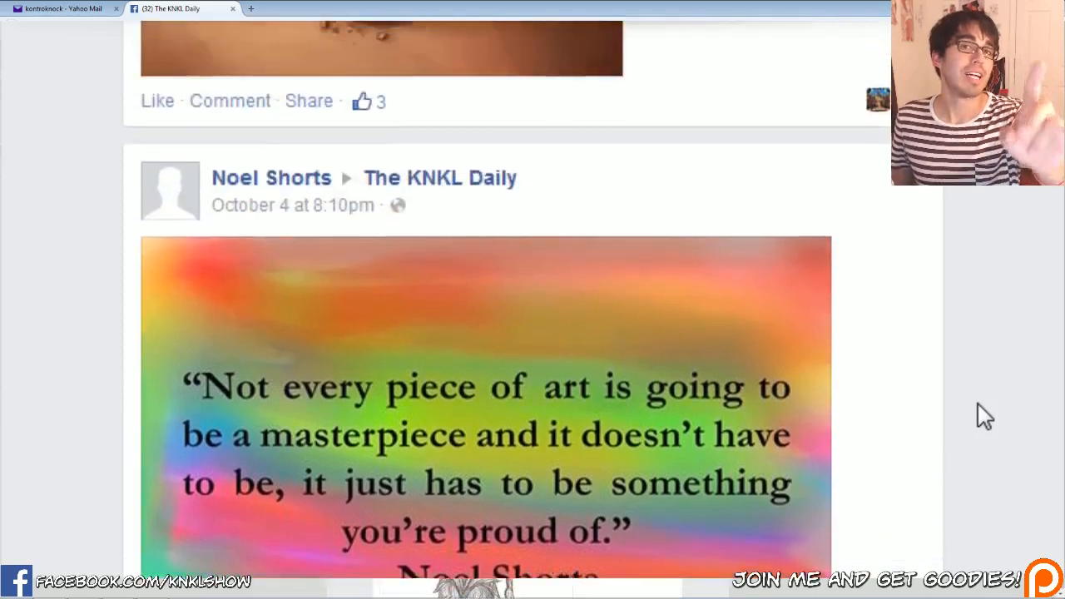
scroll(984, 416, up, 15)
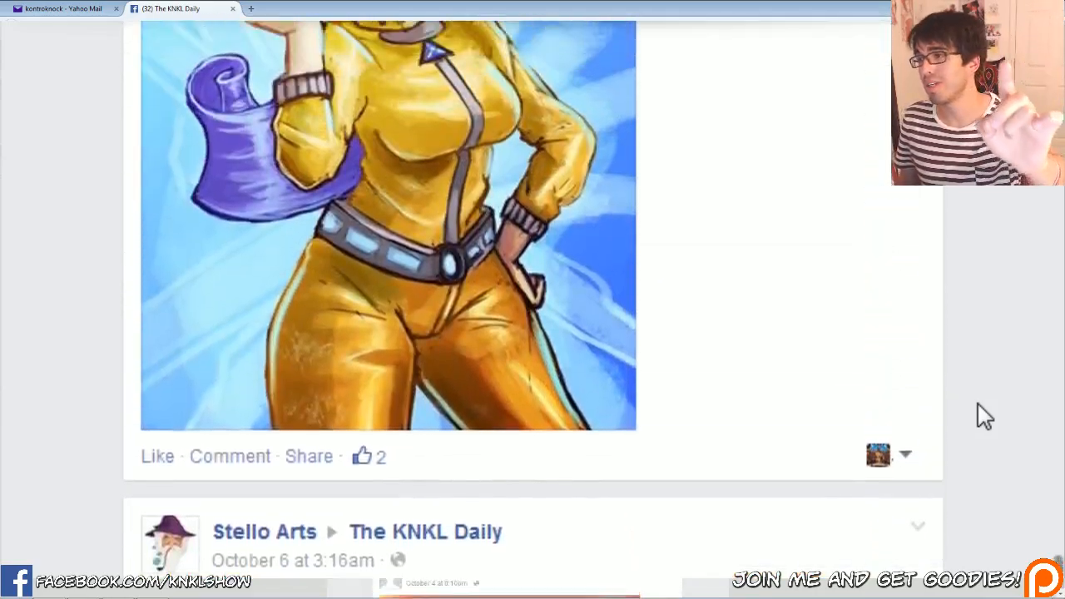
scroll(984, 416, up, 15)
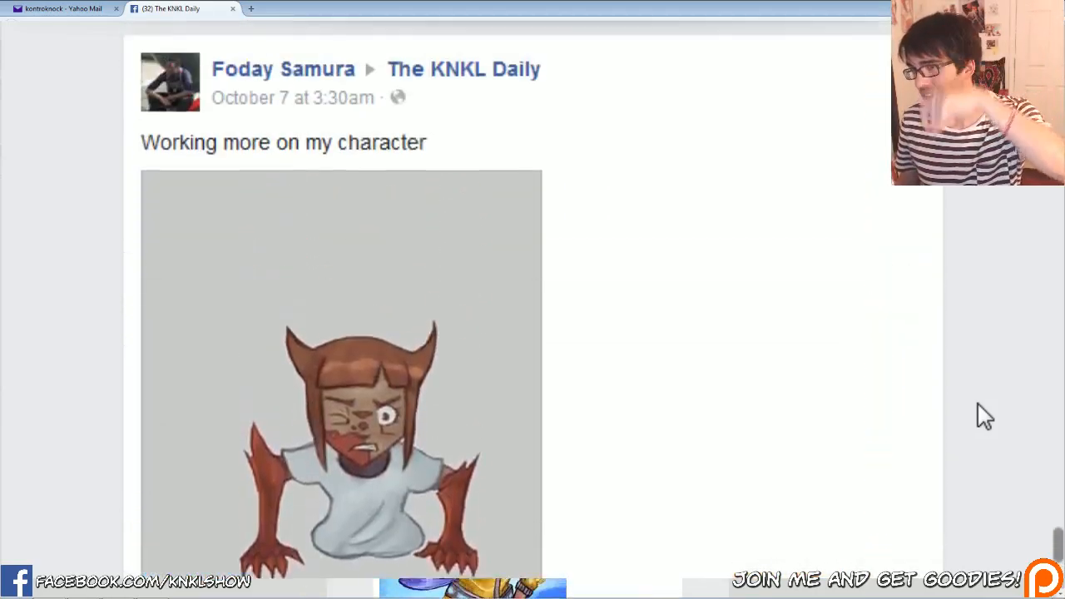
scroll(984, 416, up, 15)
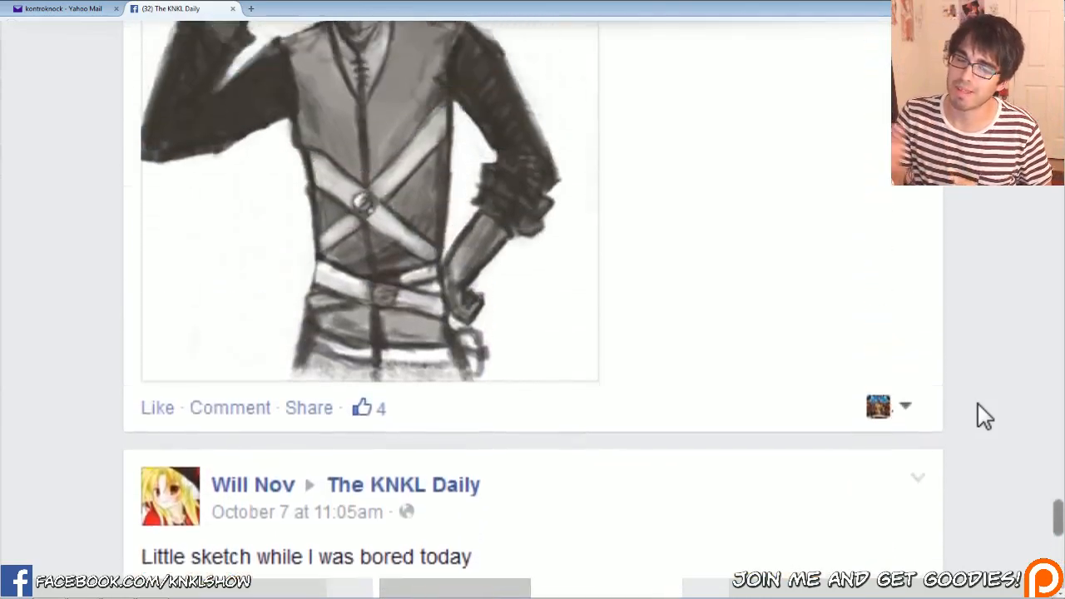
scroll(978, 406, up, 15)
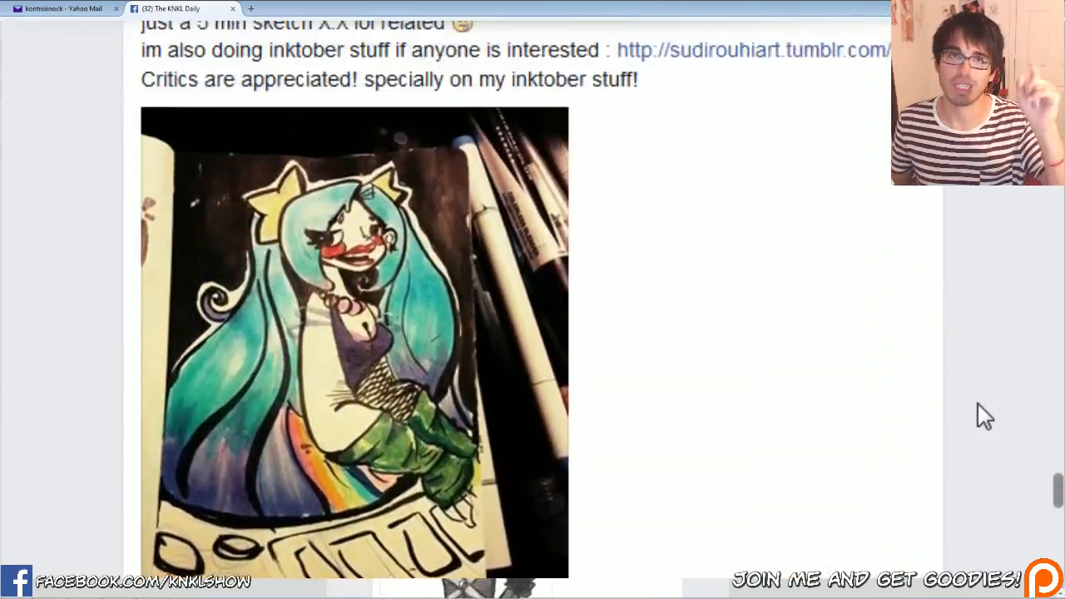
scroll(984, 416, up, 15)
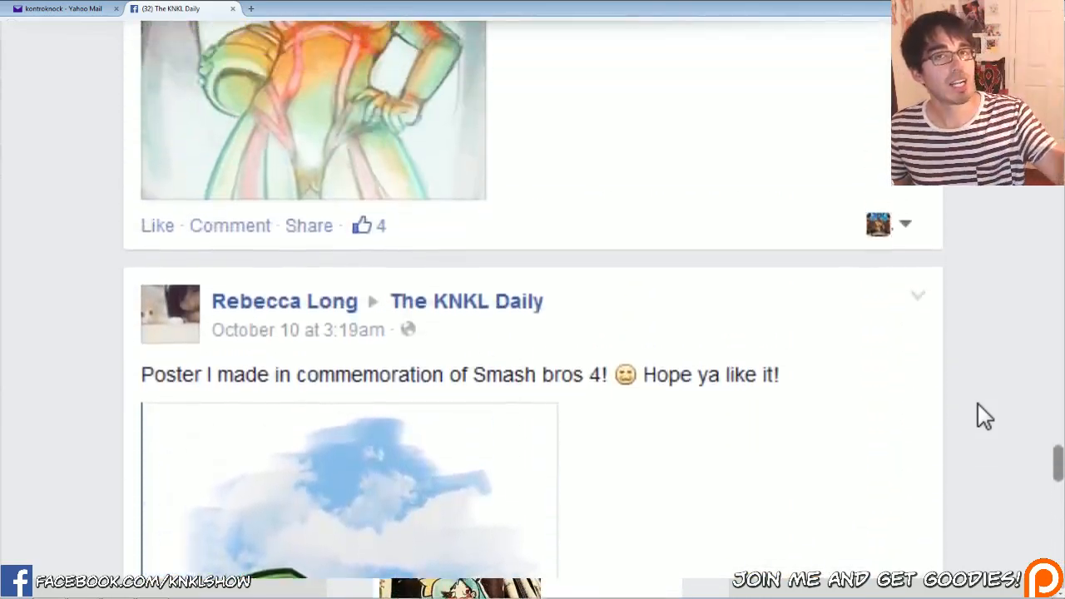
scroll(984, 416, up, 15)
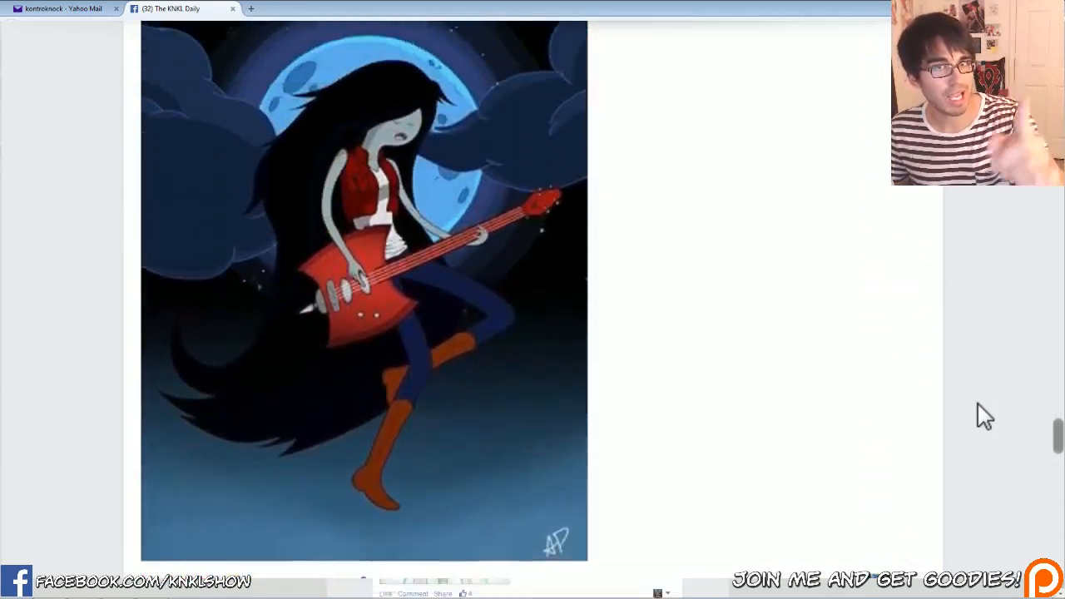
scroll(983, 416, up, 15)
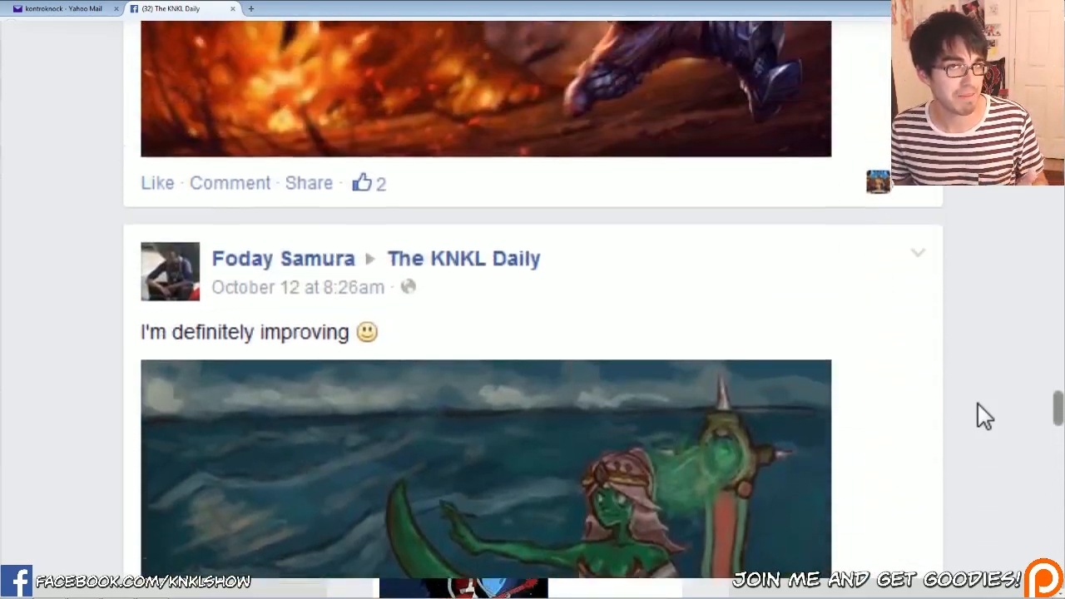
scroll(984, 416, up, 15)
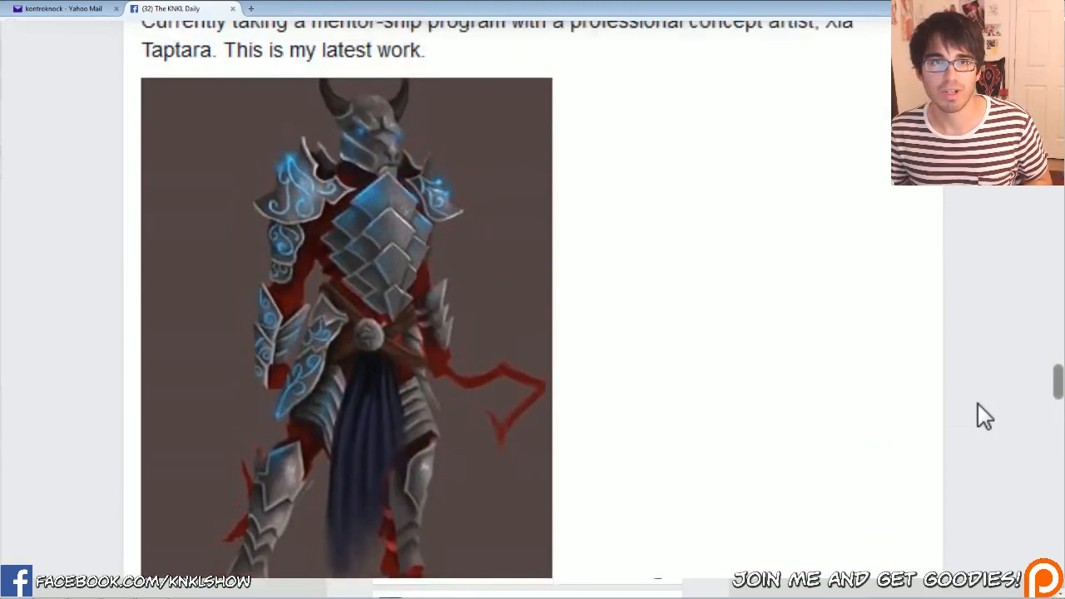
scroll(978, 404, up, 15)
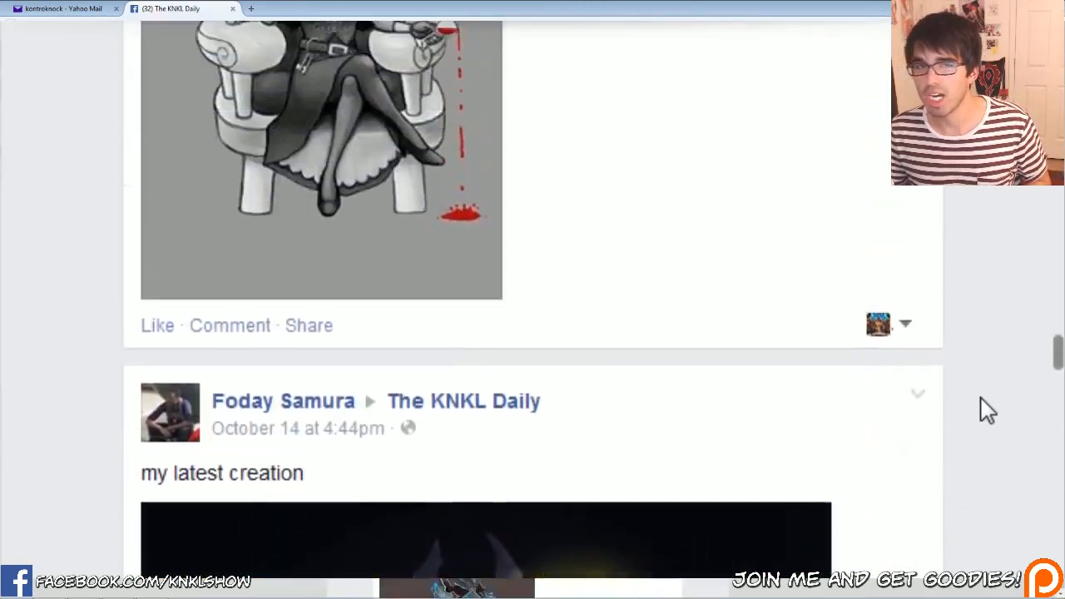
scroll(987, 410, up, 15)
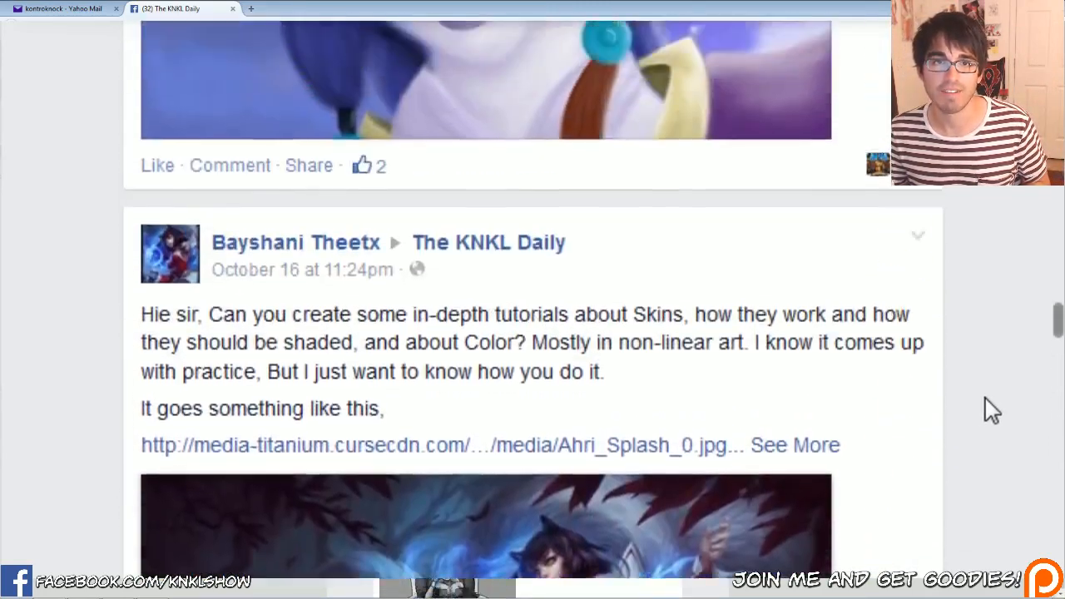
scroll(990, 408, up, 15)
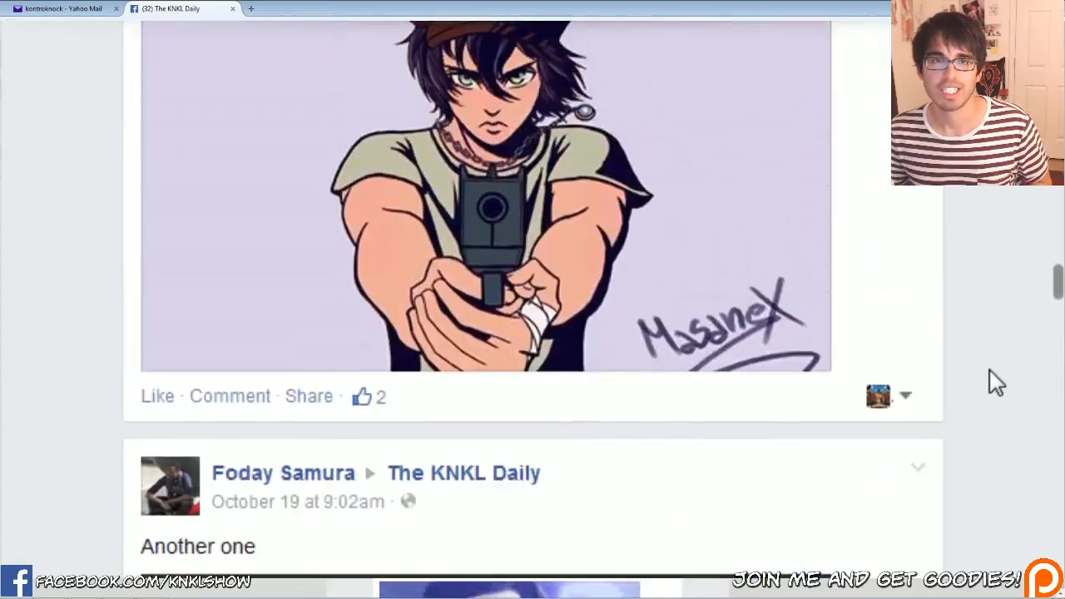
scroll(994, 387, up, 15)
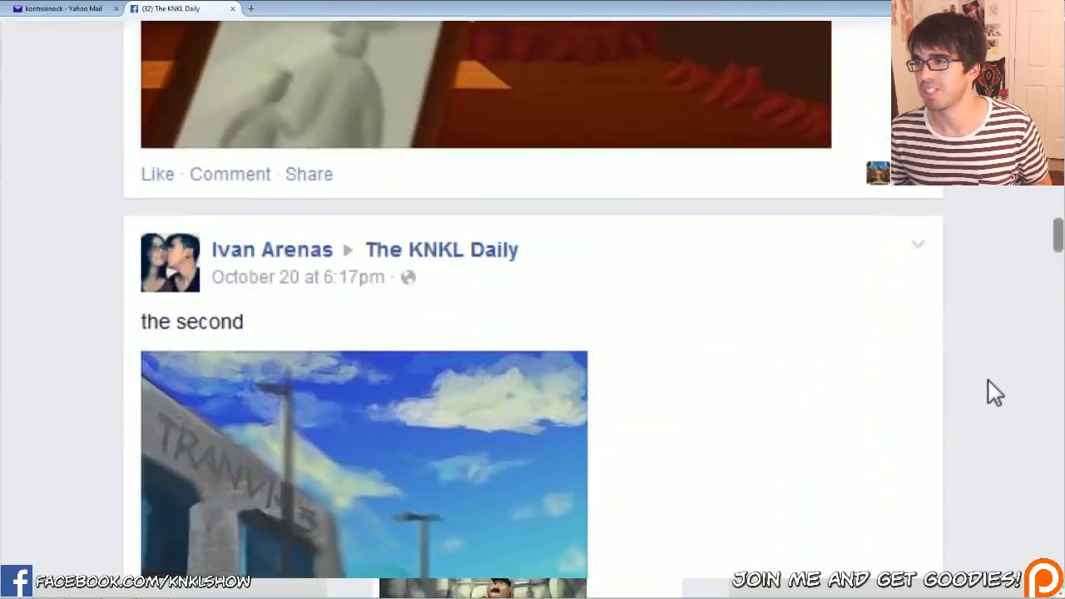
scroll(992, 391, up, 15)
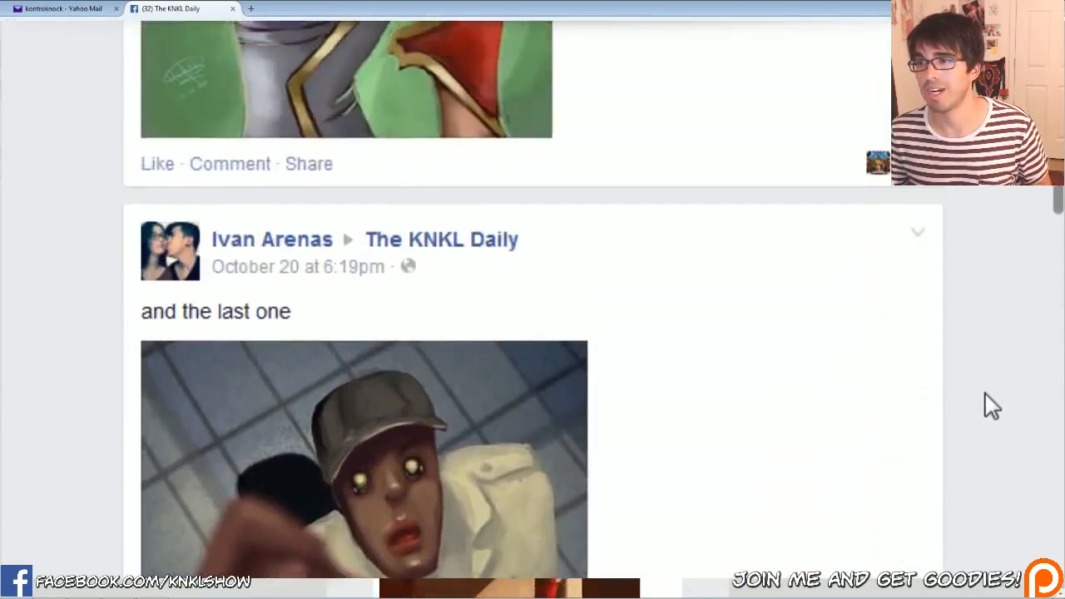
scroll(985, 394, up, 15)
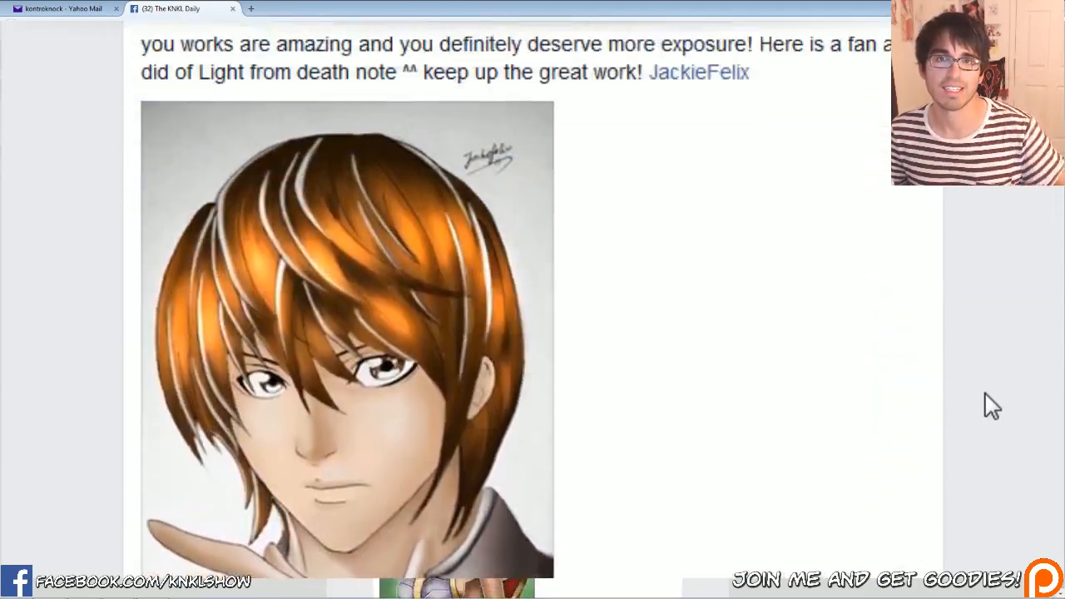
scroll(990, 406, up, 15)
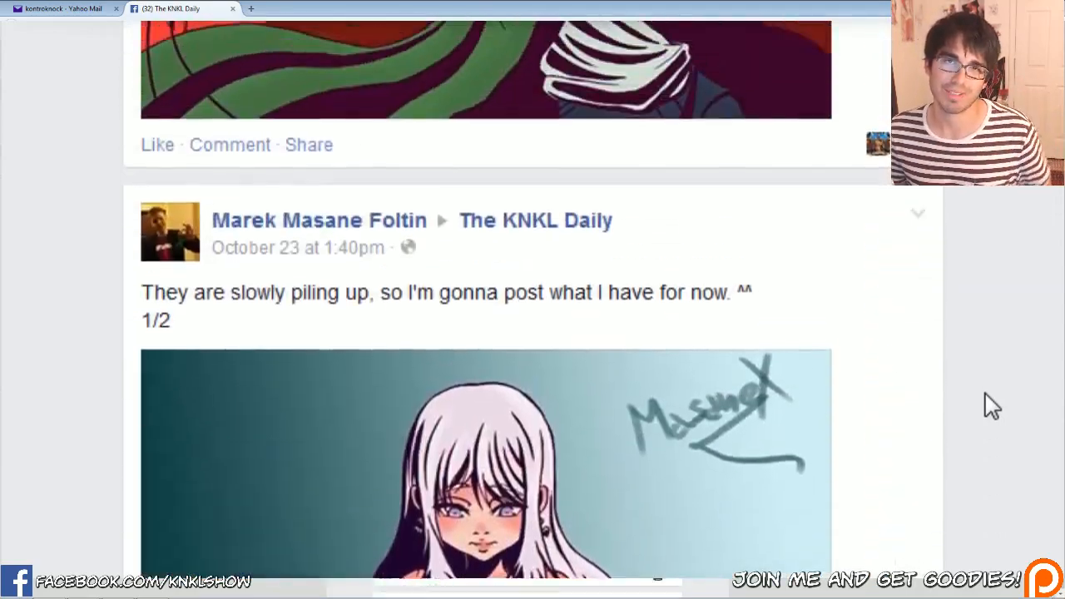
scroll(990, 406, up, 15)
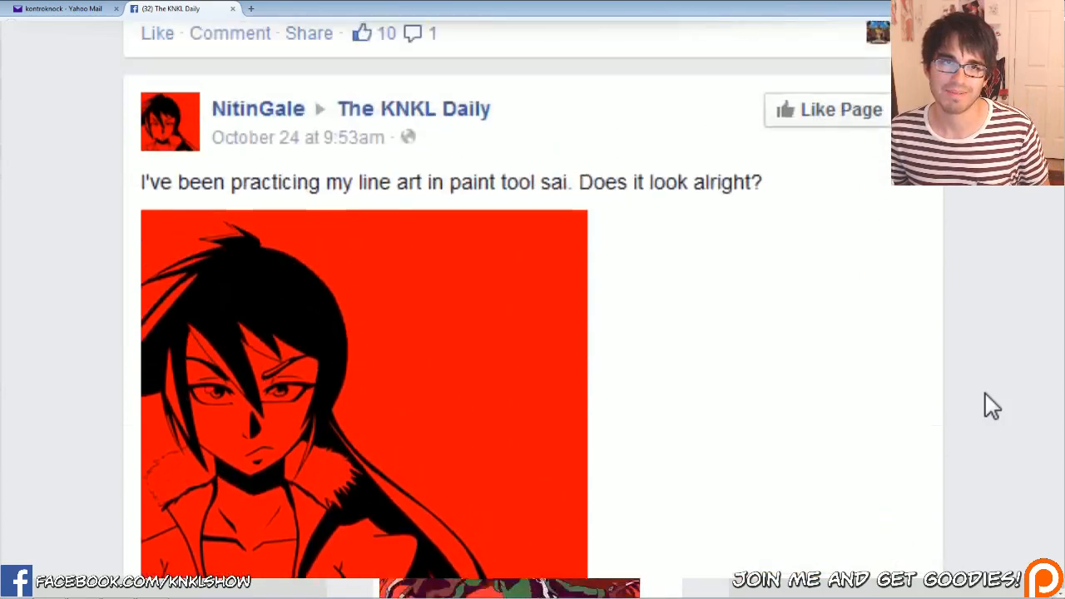
scroll(944, 499, up, 2)
scroll(551, 560, down, 3)
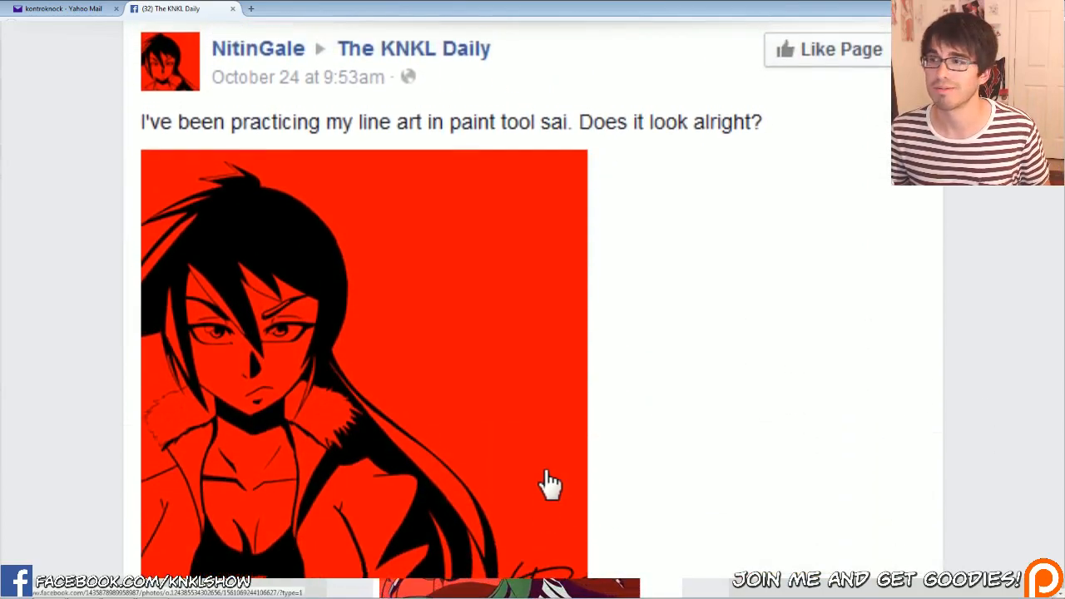
scroll(518, 501, down, 20)
scroll(737, 418, up, 8)
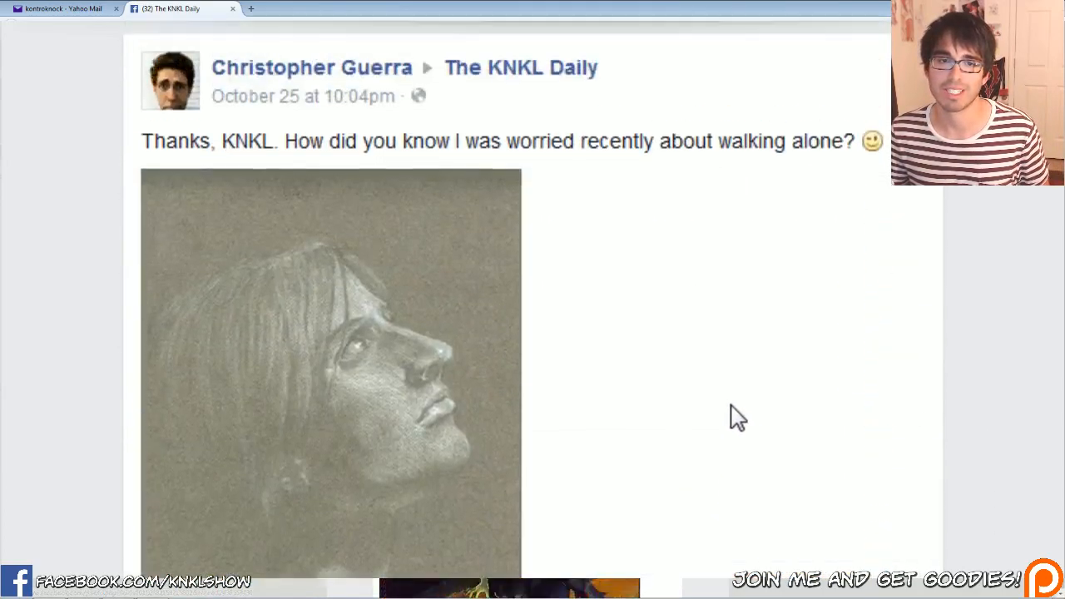
scroll(731, 399, up, 6)
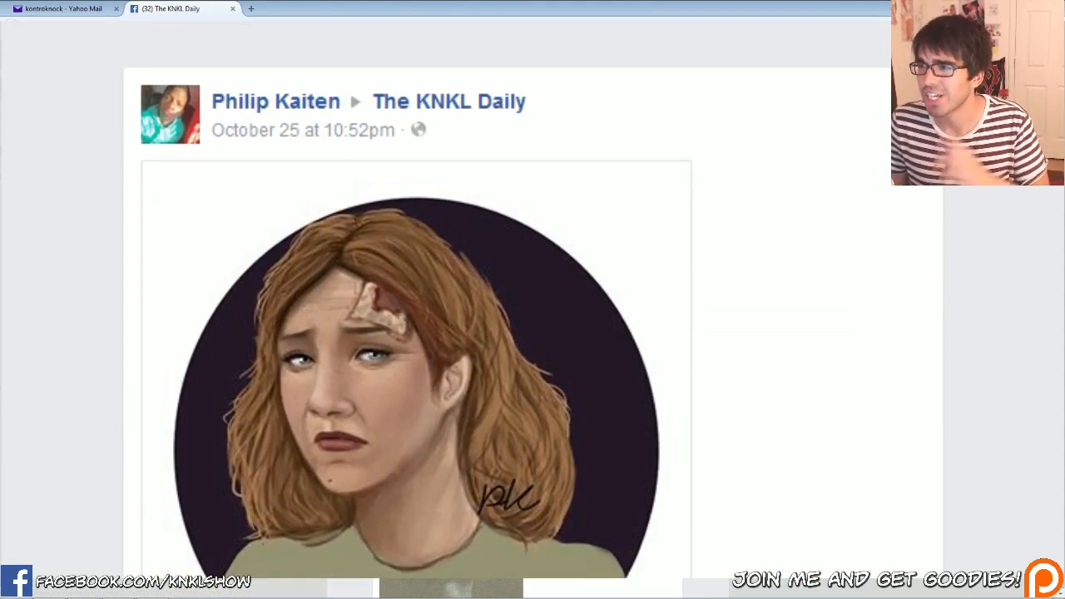
Switch to Abs puzzle.psd in Photoshop, set the foreground colour to a muted pink and activate the Brush tool
key(alt+Tab)
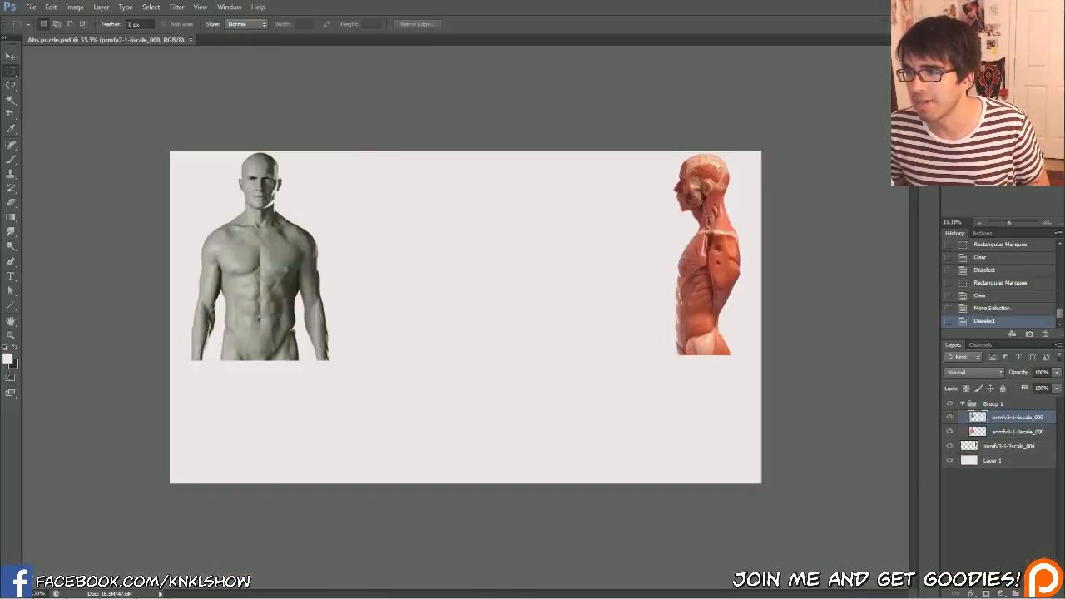
click(1047, 222)
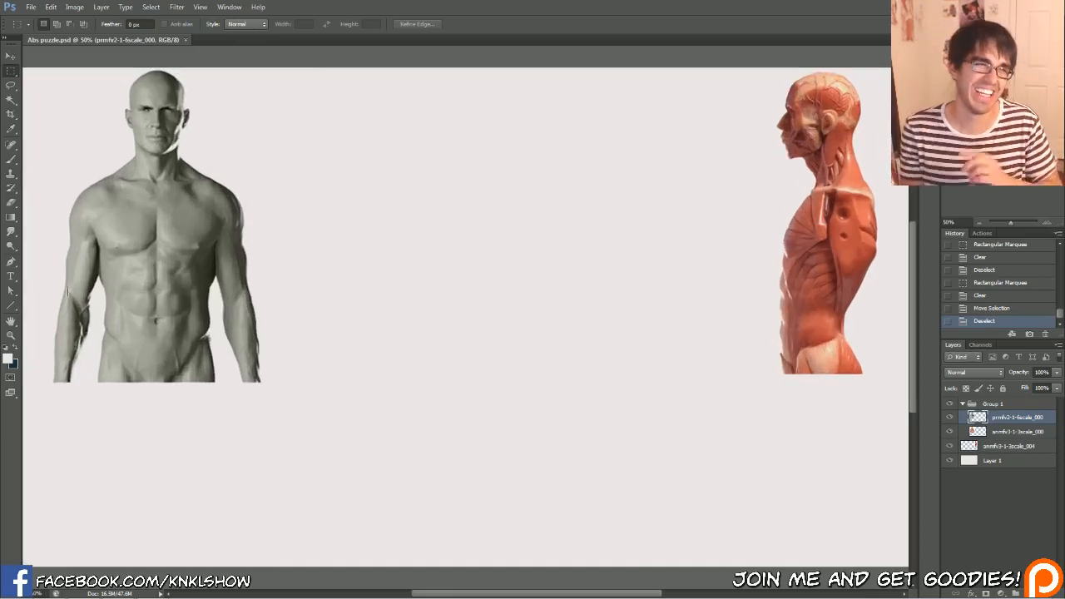
click(11, 128)
click(8, 358)
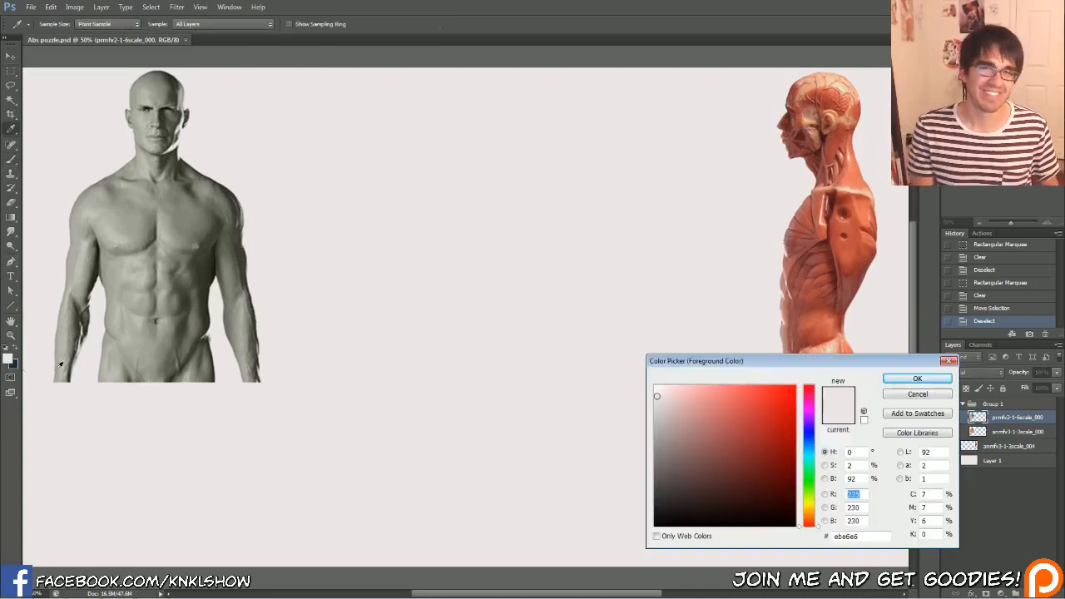
drag(669, 402, 676, 423)
click(813, 394)
click(913, 380)
key(b)
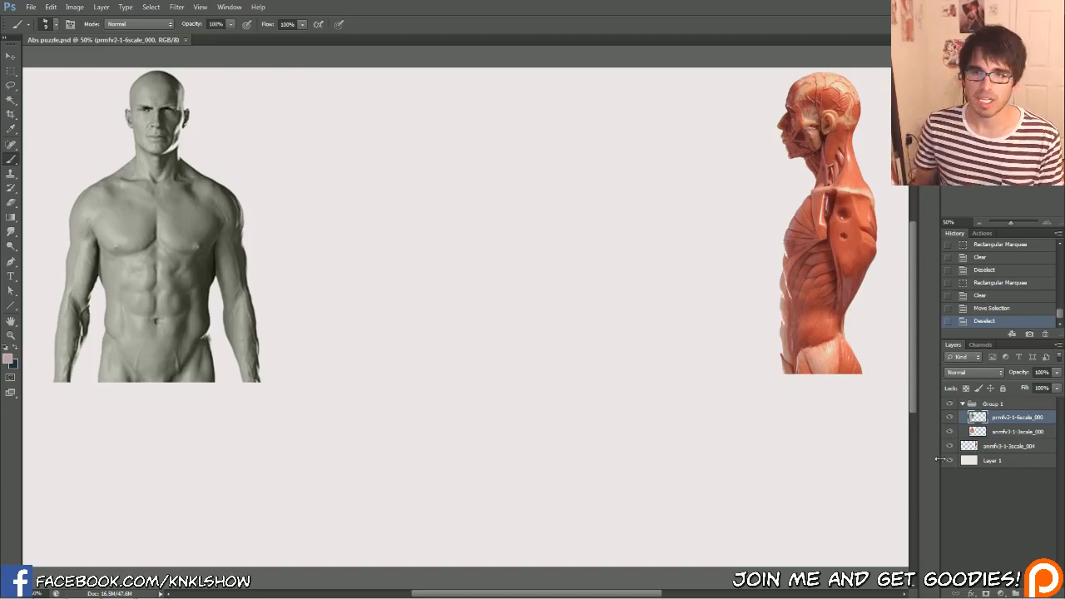
Hide the grey torso layer in Group 1 to expose the front muscle reference, and bring the side-view muscle figure into view
click(1046, 222)
drag(999, 133, 993, 131)
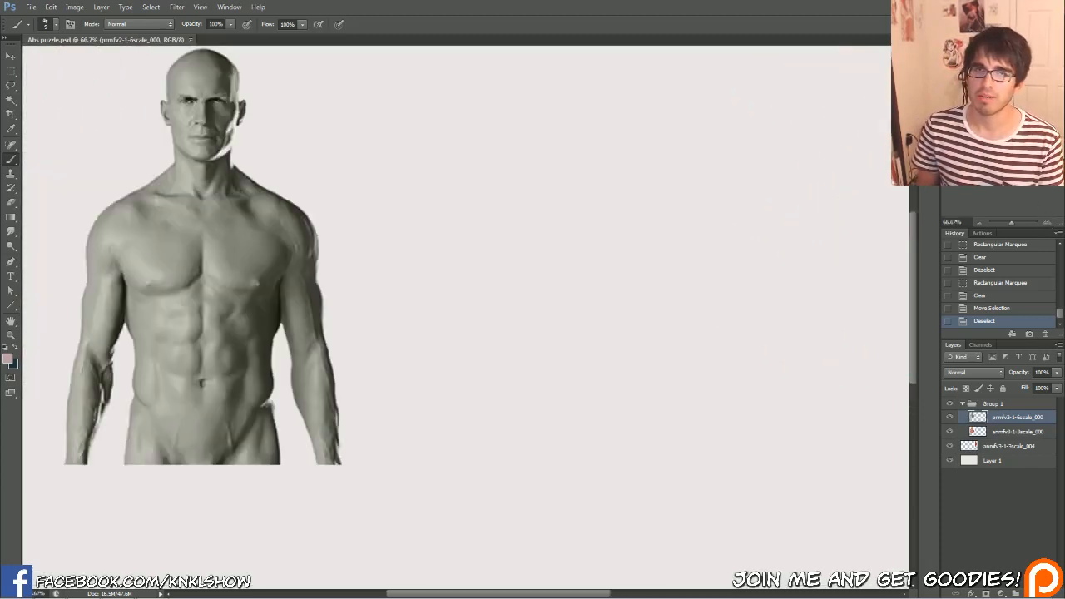
mouse_move(369, 316)
mouse_down()
mouse_move(532, 369)
mouse_move(488, 352)
mouse_up()
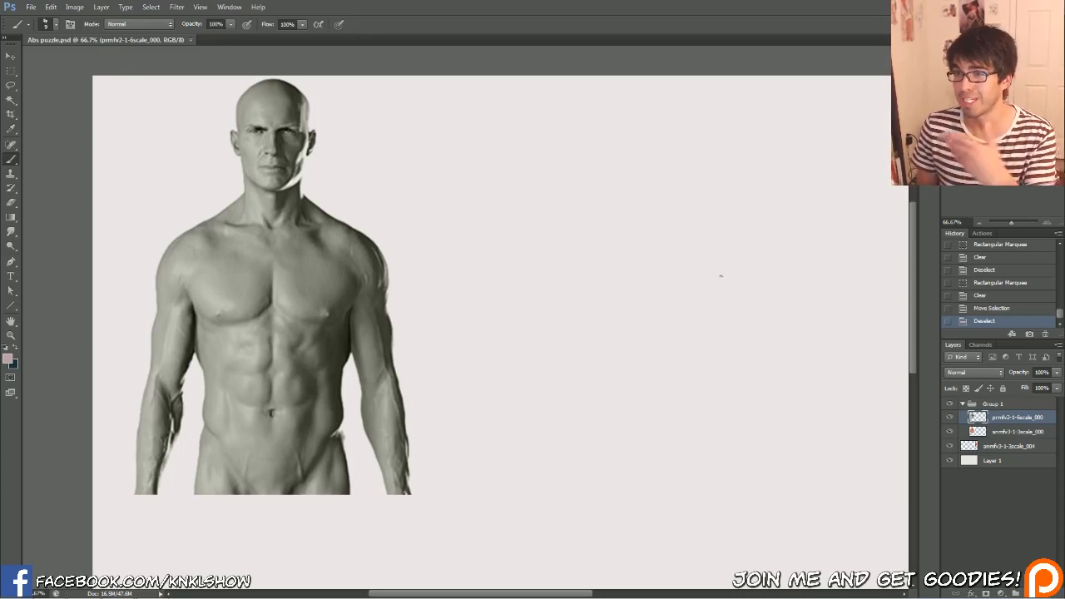
click(949, 418)
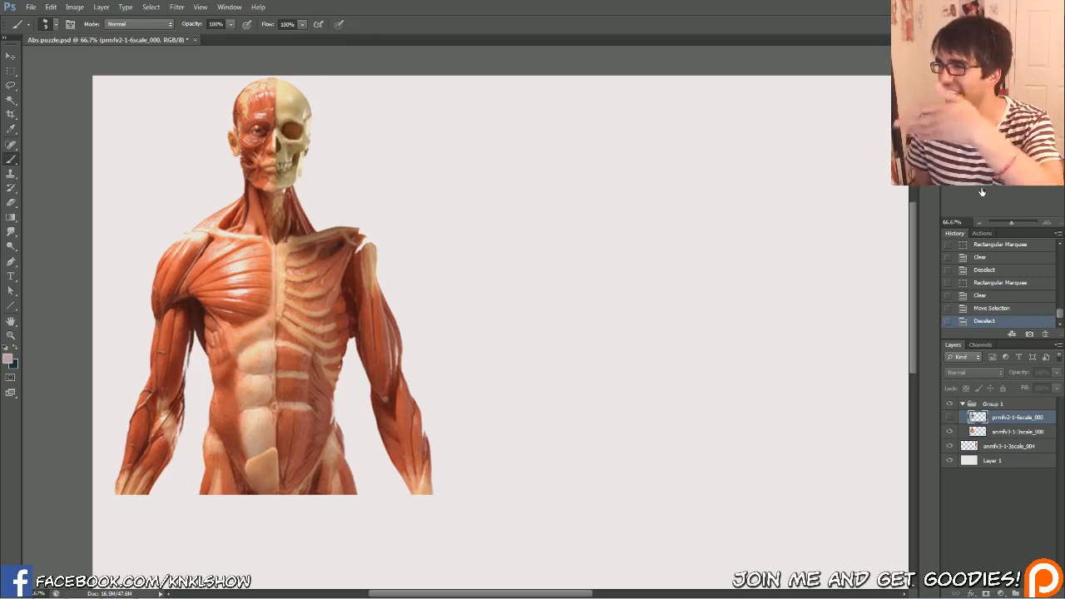
drag(648, 333, 281, 302)
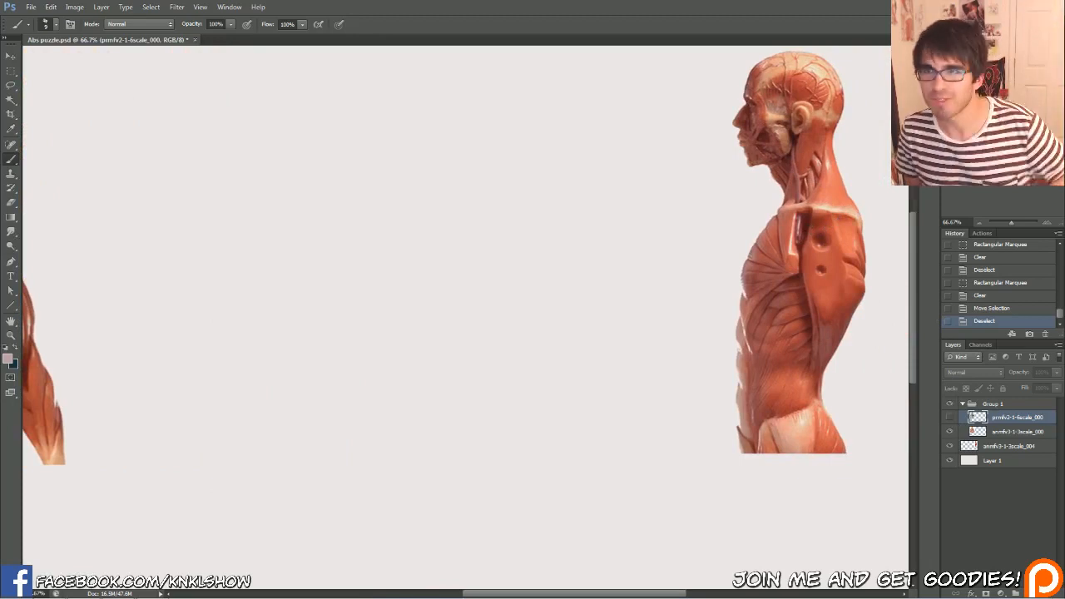
Show the grey torso layer in Group 1 again and add a new empty layer directly above it
drag(333, 316, 590, 316)
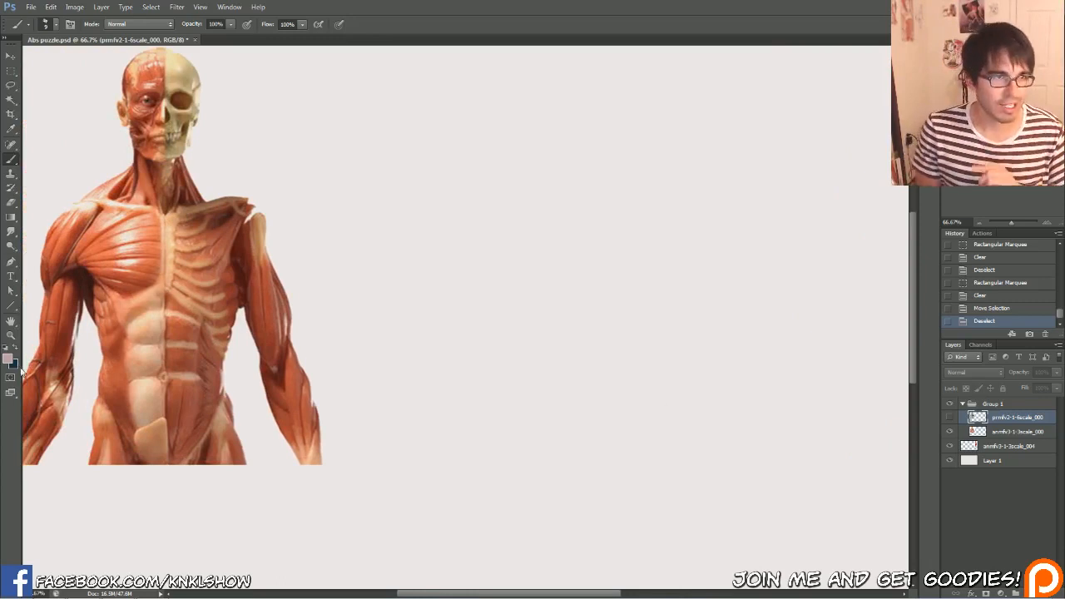
click(949, 418)
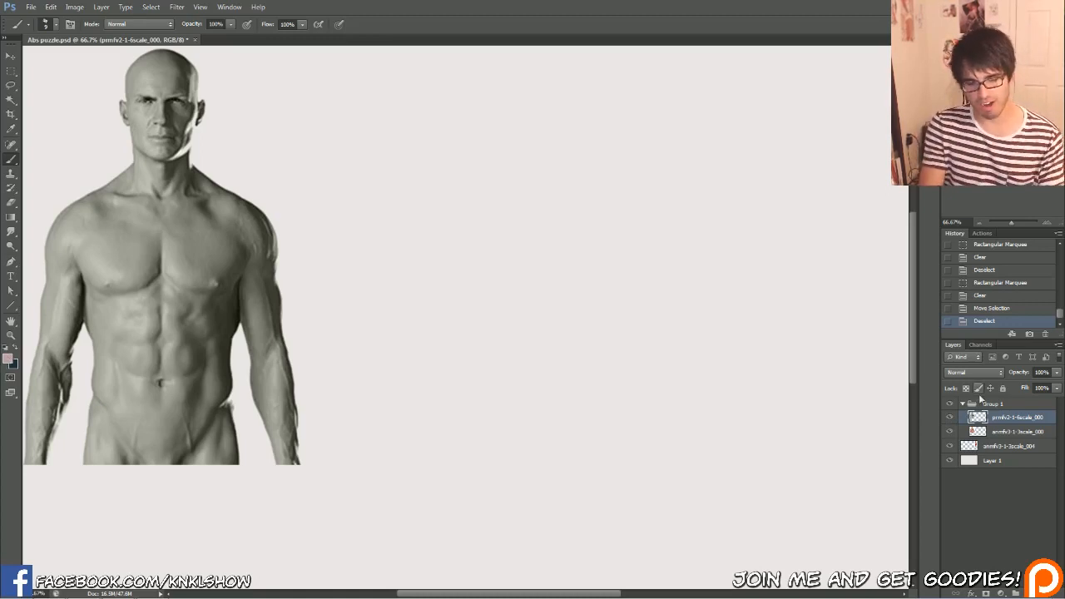
key(ctrl+shift+n)
key(Return)
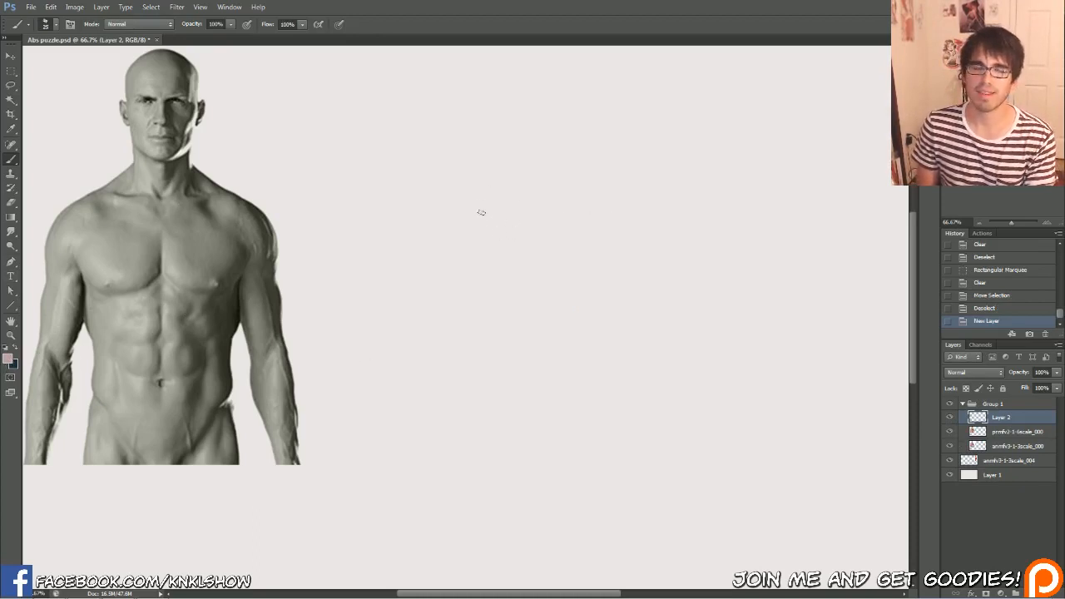
Sketch a figure's chest, rounded shoulders, head and neck in muted pink on the empty canvas beside the grey torso
mouse_move(481, 223)
mouse_down()
mouse_move(487, 167)
mouse_move(494, 225)
mouse_move(505, 155)
mouse_move(484, 163)
mouse_move(505, 172)
mouse_move(478, 166)
mouse_move(619, 172)
mouse_move(563, 164)
mouse_move(632, 184)
mouse_move(609, 192)
mouse_move(605, 182)
mouse_move(604, 225)
mouse_move(540, 243)
mouse_move(541, 172)
mouse_move(513, 232)
mouse_move(489, 170)
mouse_up()
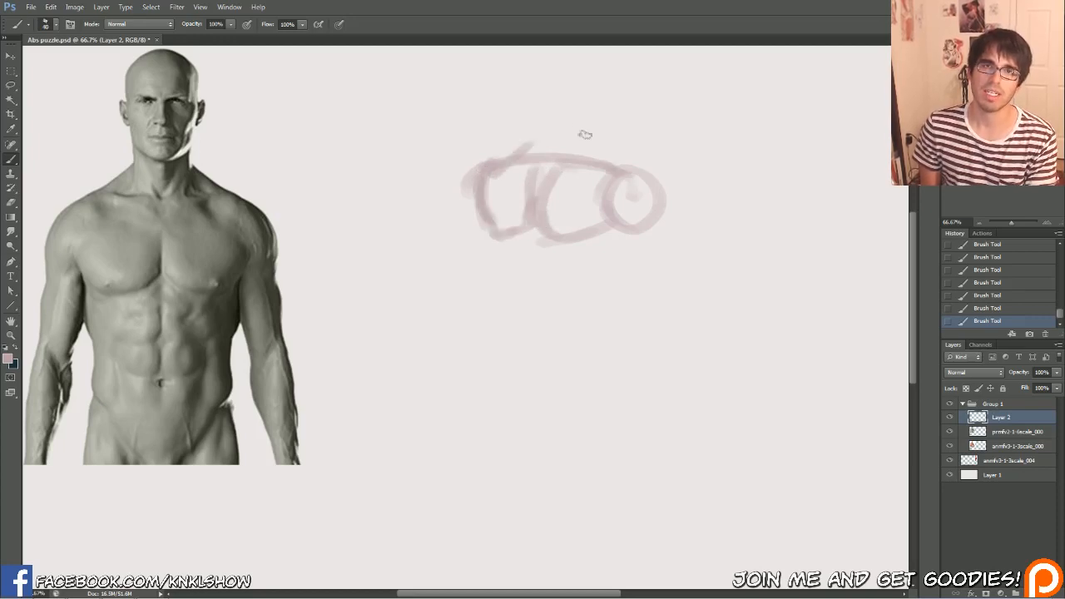
drag(580, 129, 616, 171)
mouse_move(525, 146)
mouse_down()
mouse_move(575, 120)
mouse_move(545, 137)
mouse_move(528, 126)
mouse_move(520, 79)
mouse_move(584, 103)
mouse_move(570, 114)
mouse_move(536, 82)
mouse_up()
mouse_move(576, 125)
mouse_down()
mouse_move(592, 162)
mouse_move(547, 176)
mouse_up()
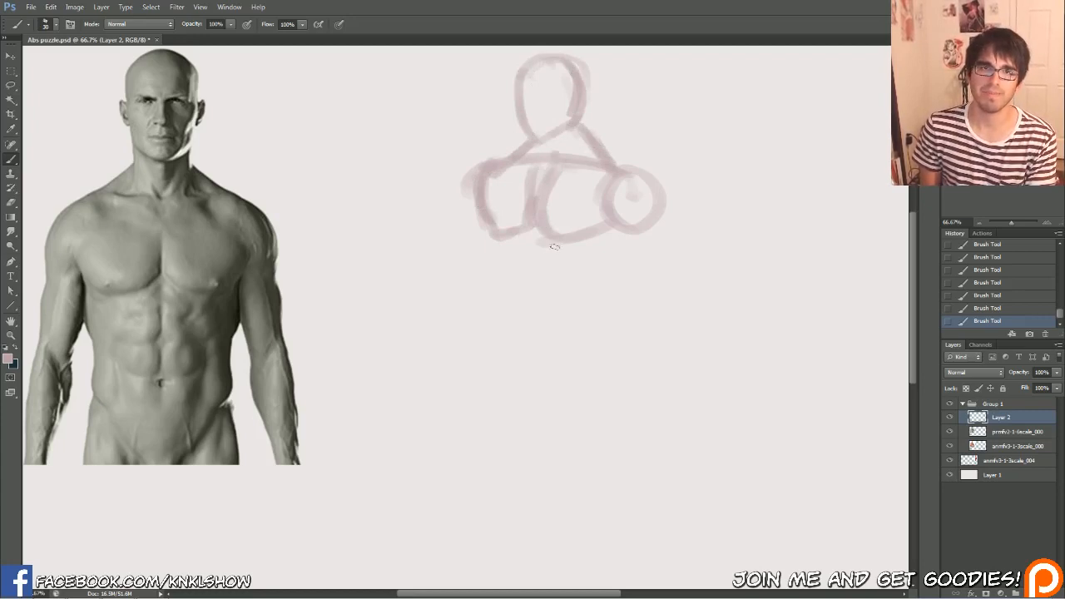
Sketch both sides of the figure's torso, tapering from below the shoulders to the waist
drag(604, 227, 553, 316)
drag(485, 237, 495, 323)
drag(582, 265, 558, 342)
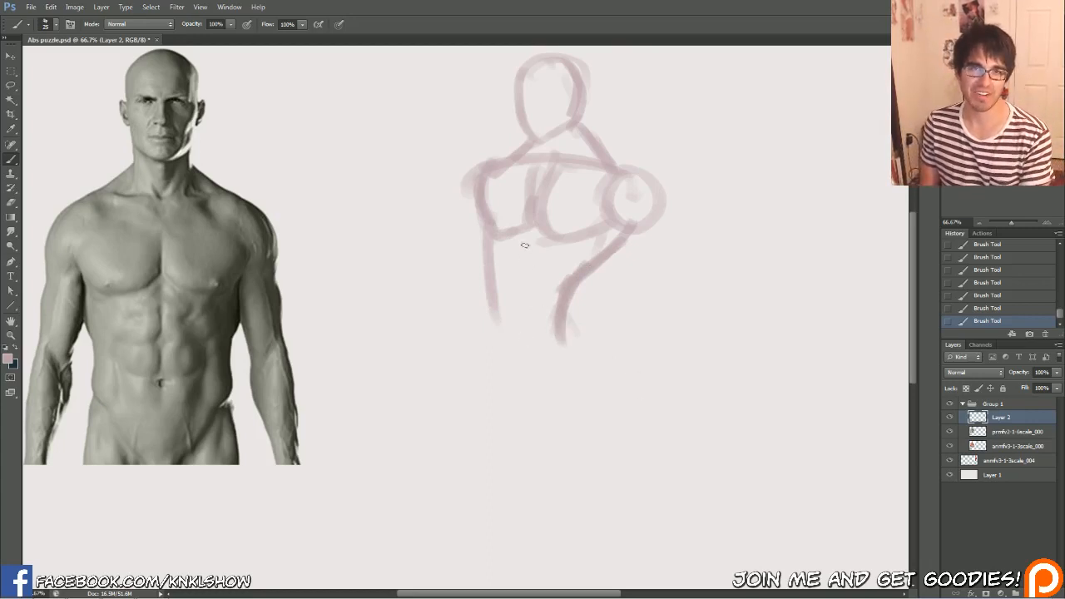
Sketch a simple grid of abdominal blocks beneath the figure's chest and lightly erase its upper part
drag(531, 219, 521, 302)
mouse_move(568, 238)
mouse_down()
mouse_move(543, 314)
mouse_move(503, 311)
mouse_move(519, 250)
mouse_move(506, 267)
mouse_move(515, 256)
mouse_move(542, 289)
mouse_up()
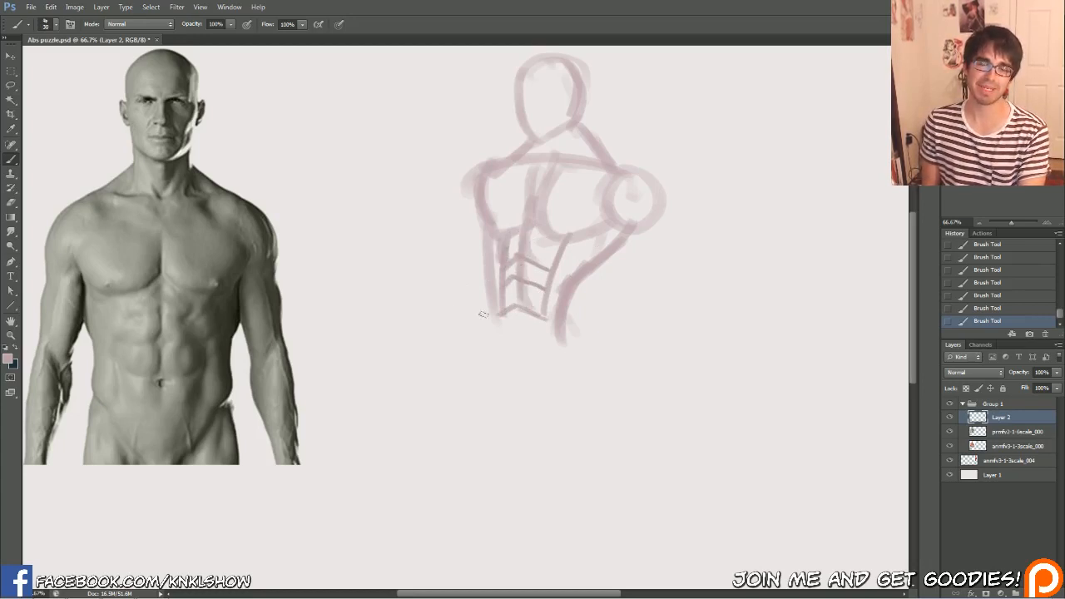
drag(509, 254, 505, 241)
drag(529, 236, 524, 256)
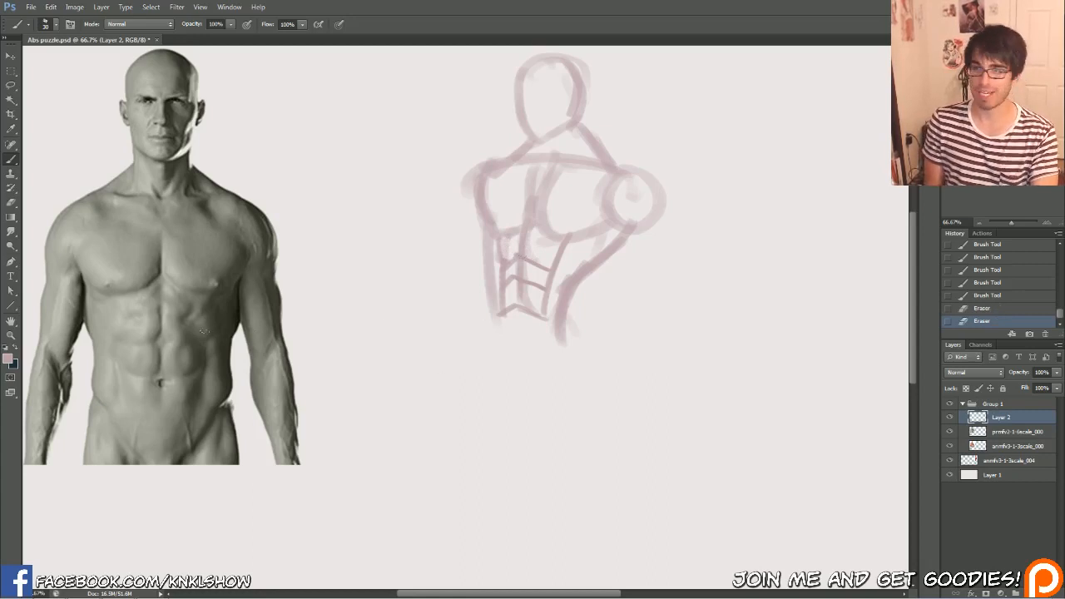
Trace the stepped outer contour of the abdominals up to the sternum on the grey torso in bright pink (#e43b7f)
click(9, 360)
click(757, 402)
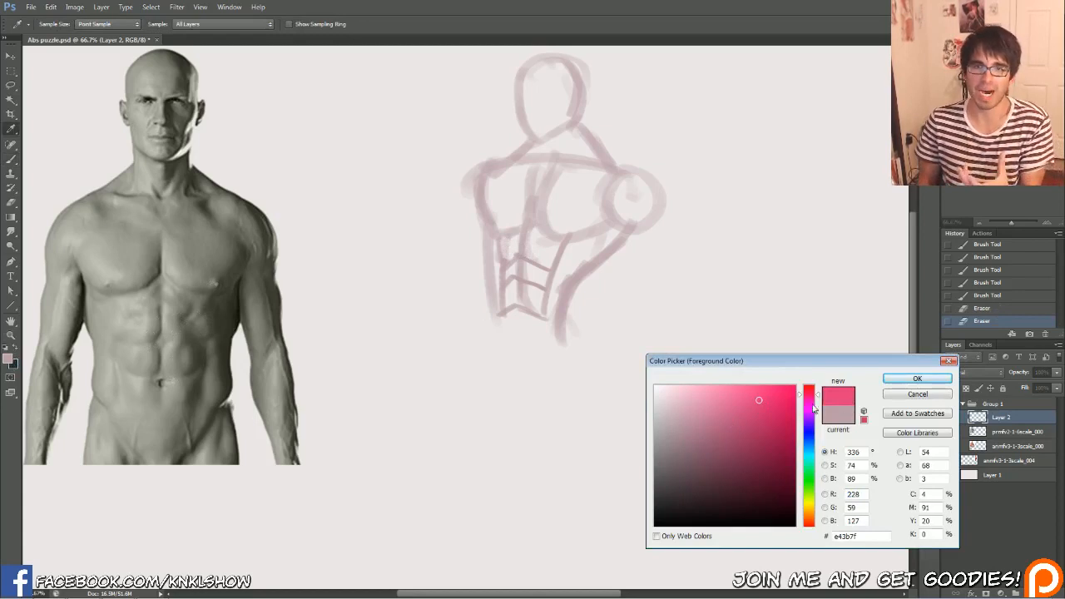
click(895, 380)
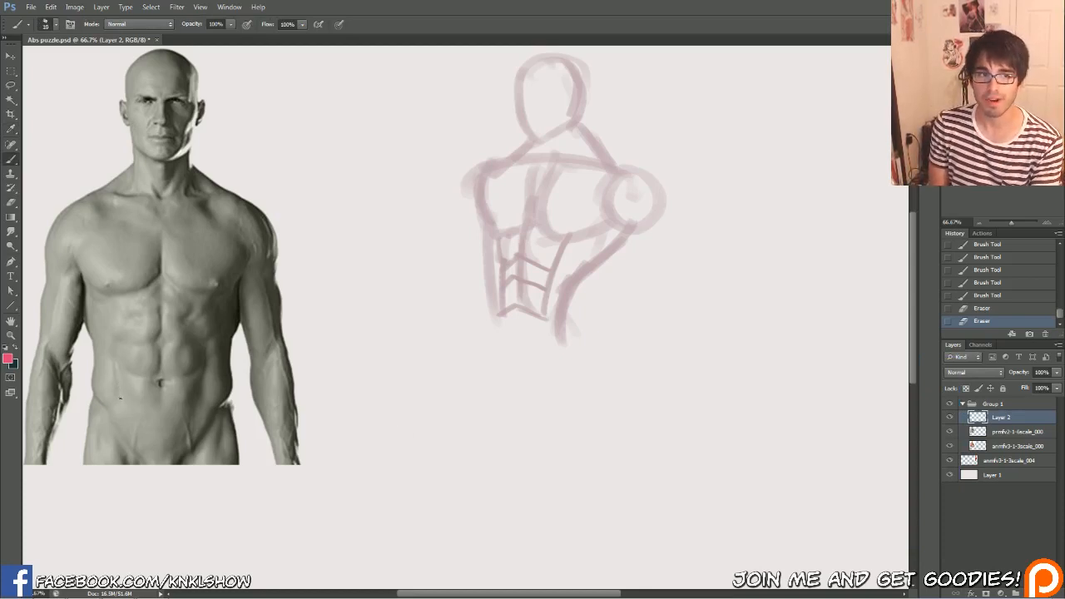
drag(120, 399, 113, 353)
drag(119, 390, 113, 349)
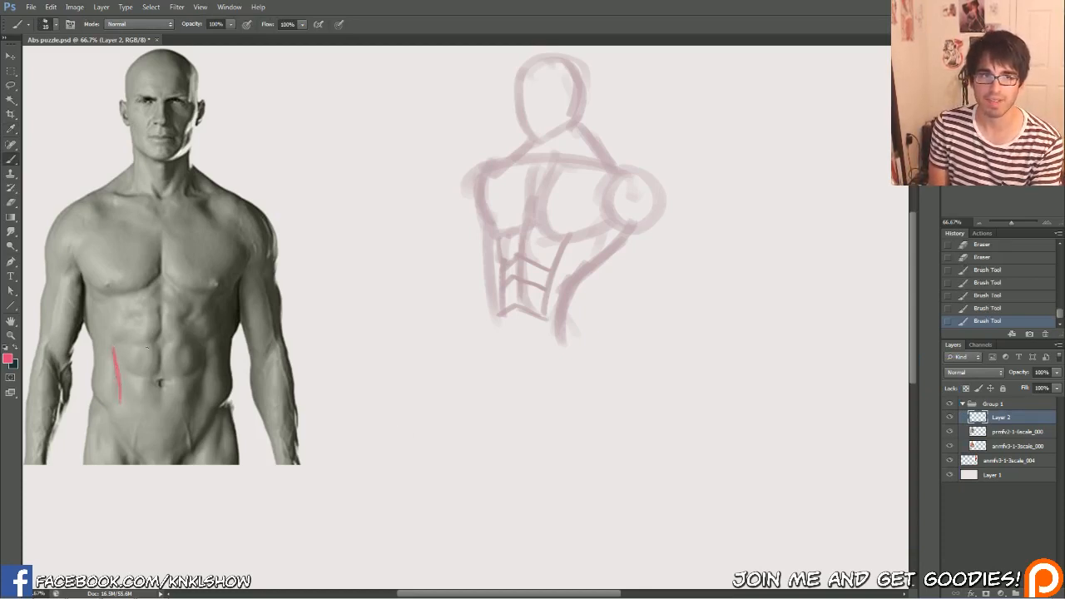
drag(195, 402, 204, 354)
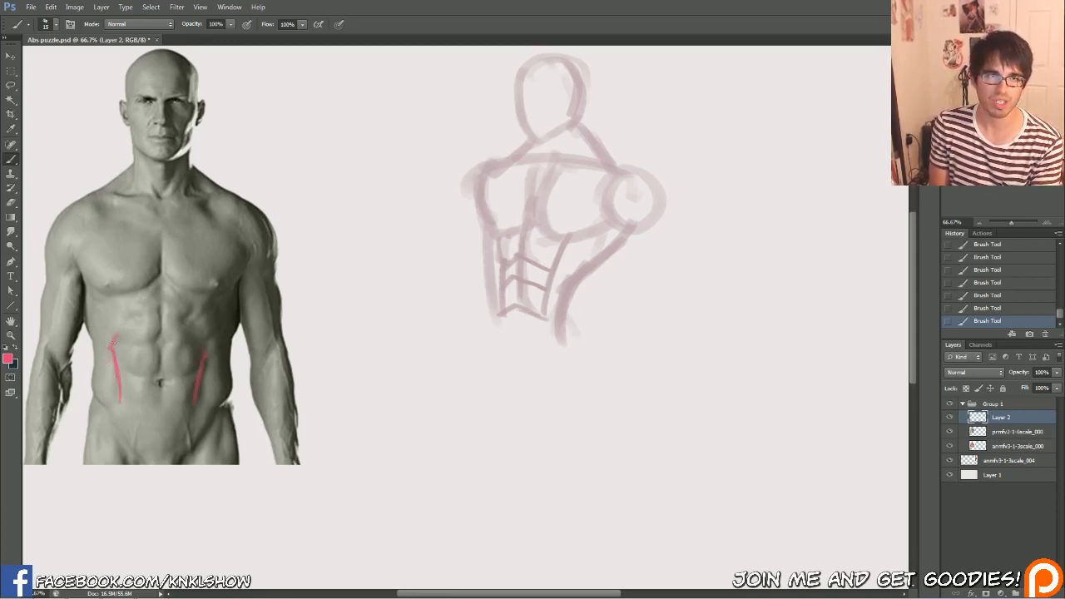
mouse_move(113, 347)
mouse_down()
mouse_move(127, 320)
mouse_move(205, 358)
mouse_up()
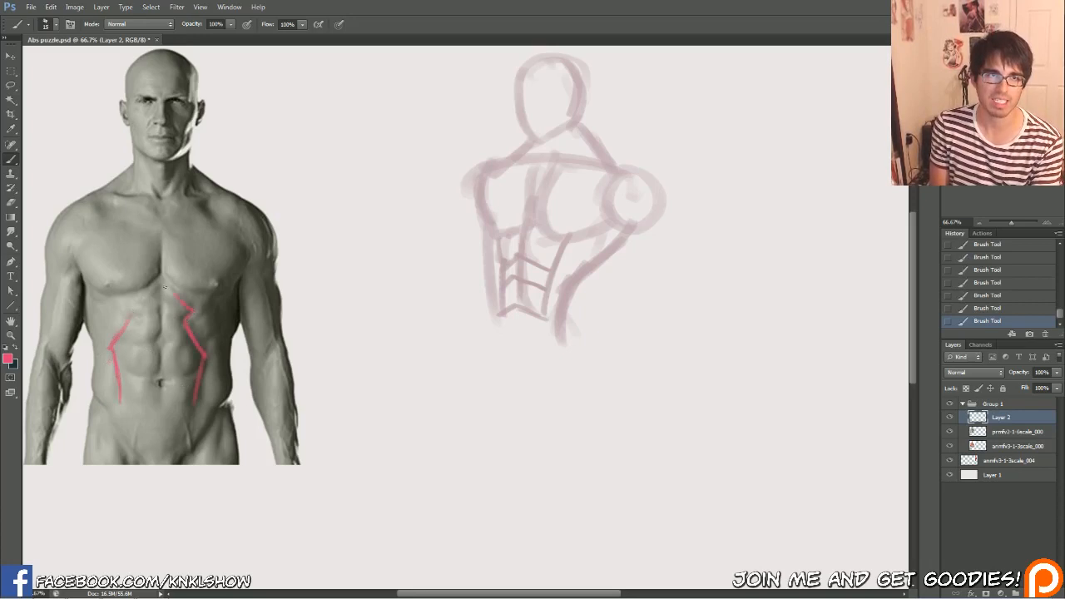
drag(125, 310, 148, 293)
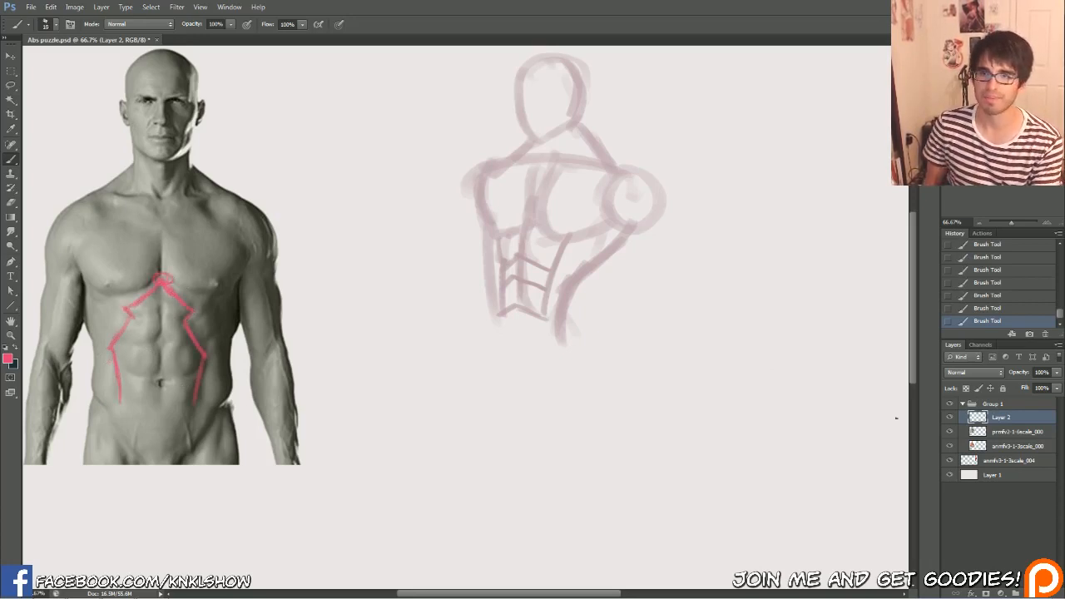
click(949, 417)
click(948, 418)
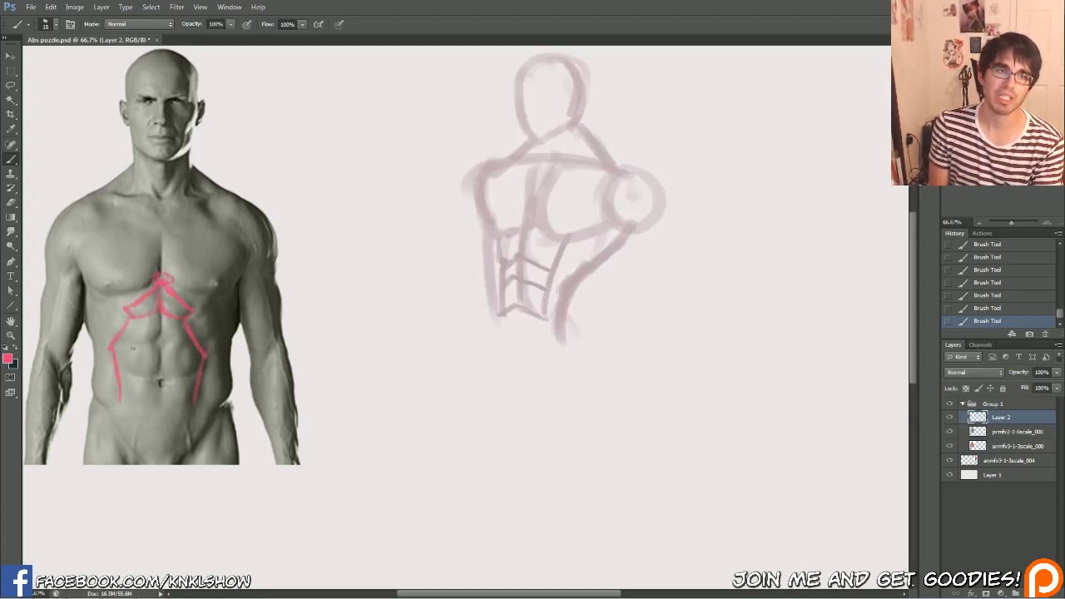
Draw the abdominals' centre line and horizontal divisions on the grey torso, and mark the pointed sternum between the pectorals
key(bracketright)
mouse_move(114, 346)
mouse_down()
mouse_move(158, 339)
mouse_move(163, 314)
mouse_move(189, 342)
mouse_up()
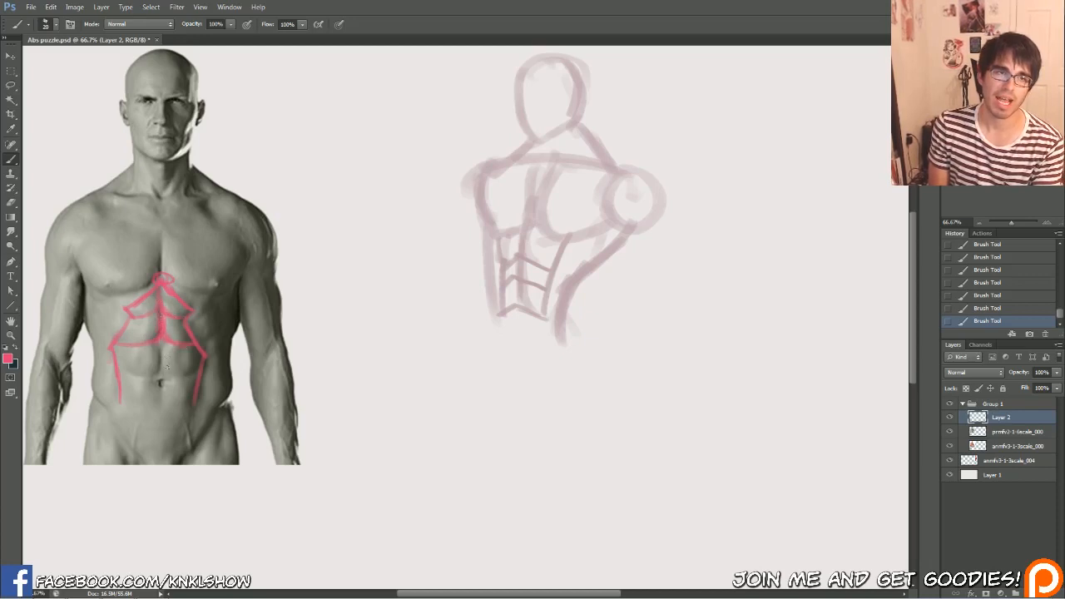
drag(126, 379, 163, 377)
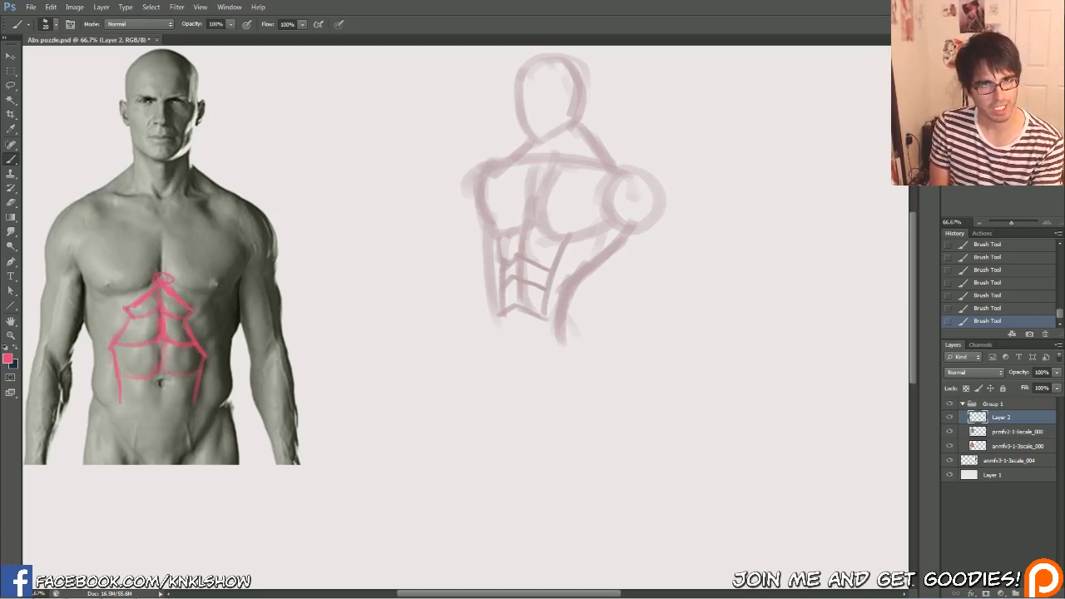
drag(116, 351, 131, 321)
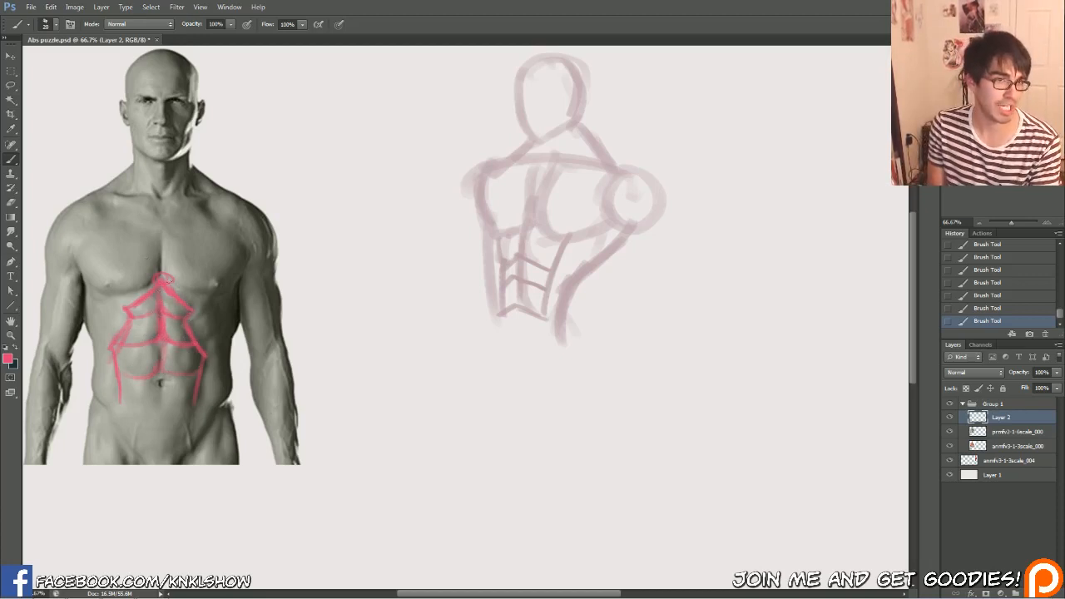
mouse_move(164, 287)
mouse_down()
mouse_move(171, 270)
mouse_move(158, 248)
mouse_up()
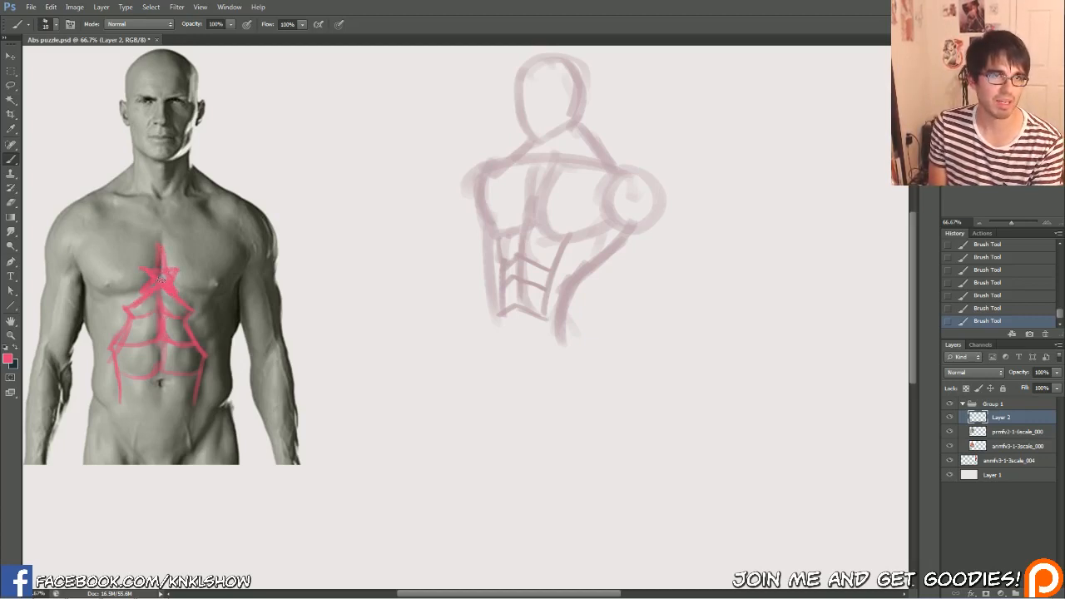
mouse_move(154, 284)
mouse_down()
mouse_move(168, 281)
mouse_move(159, 273)
mouse_up()
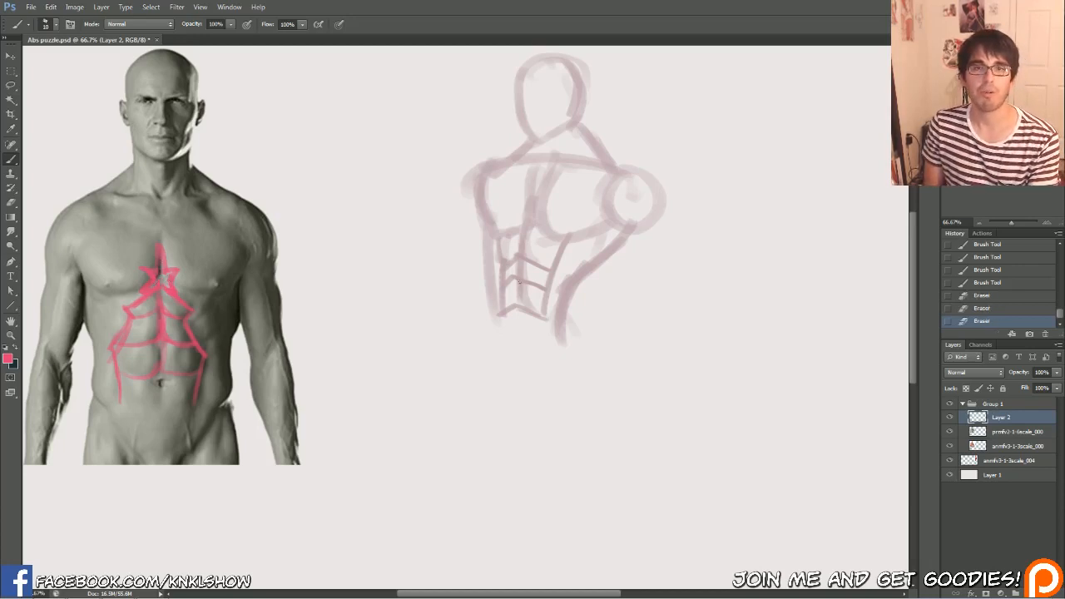
Cut the sketched figure out with the Lasso, paste it onto its own layer and move it lower on the canvas
click(10, 85)
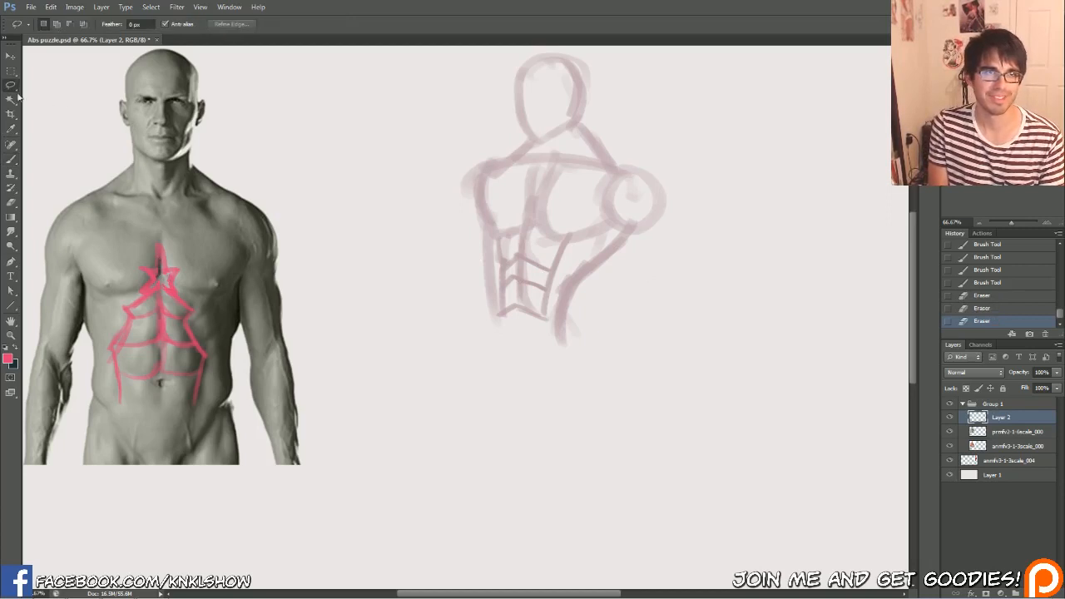
drag(448, 67, 408, 96)
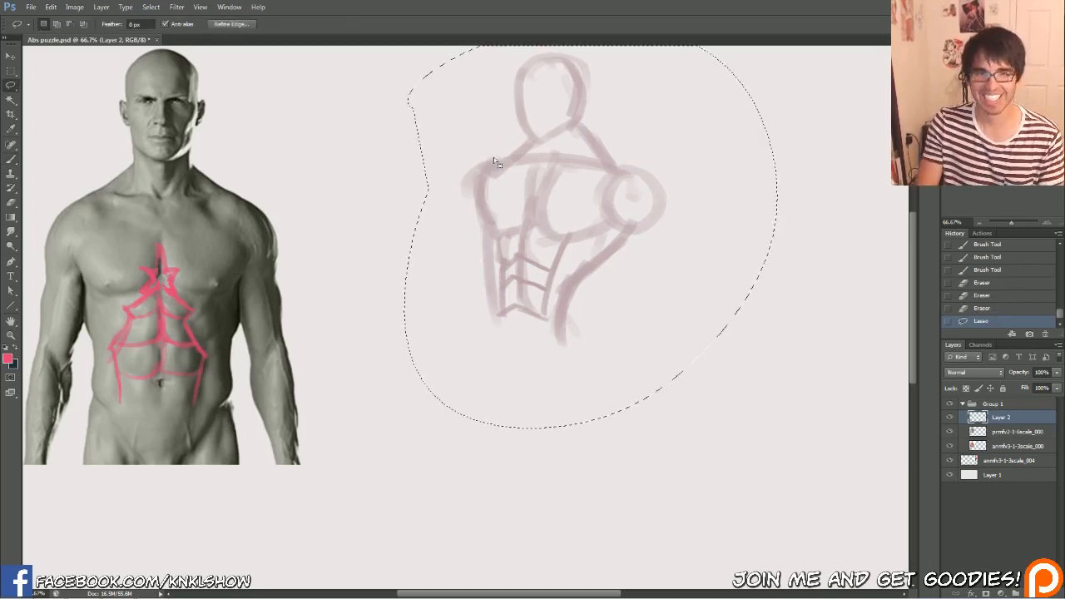
key(ctrl+x)
key(ctrl+v)
click(12, 56)
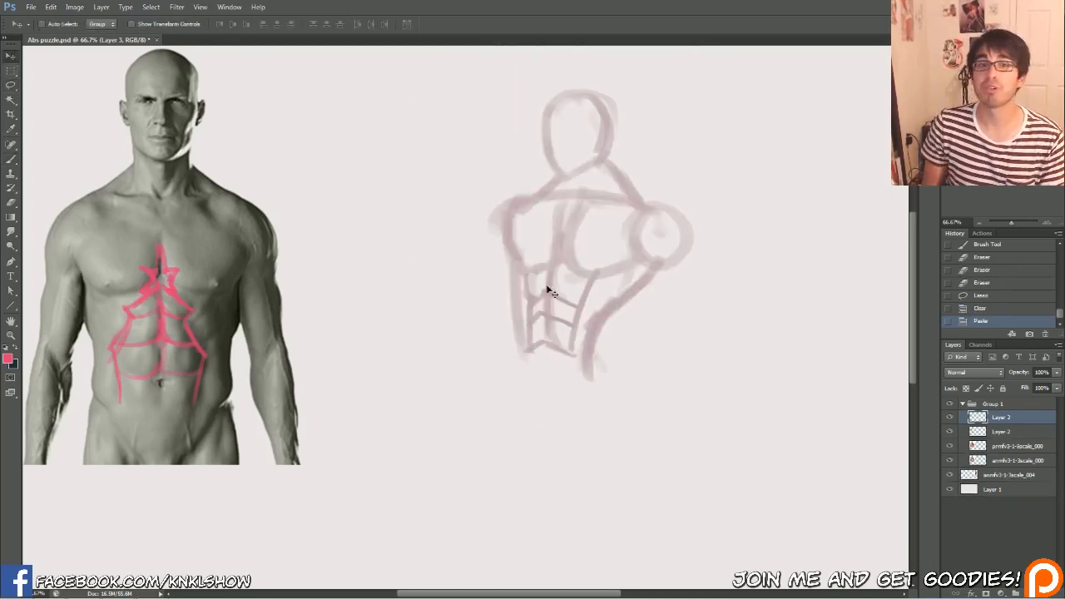
mouse_move(560, 280)
mouse_down()
mouse_move(569, 327)
mouse_move(551, 337)
mouse_up()
Sample the sketch's muted pink, enlarge the brush and erase the abs and lower torso lines of the sketched figure
key(b)
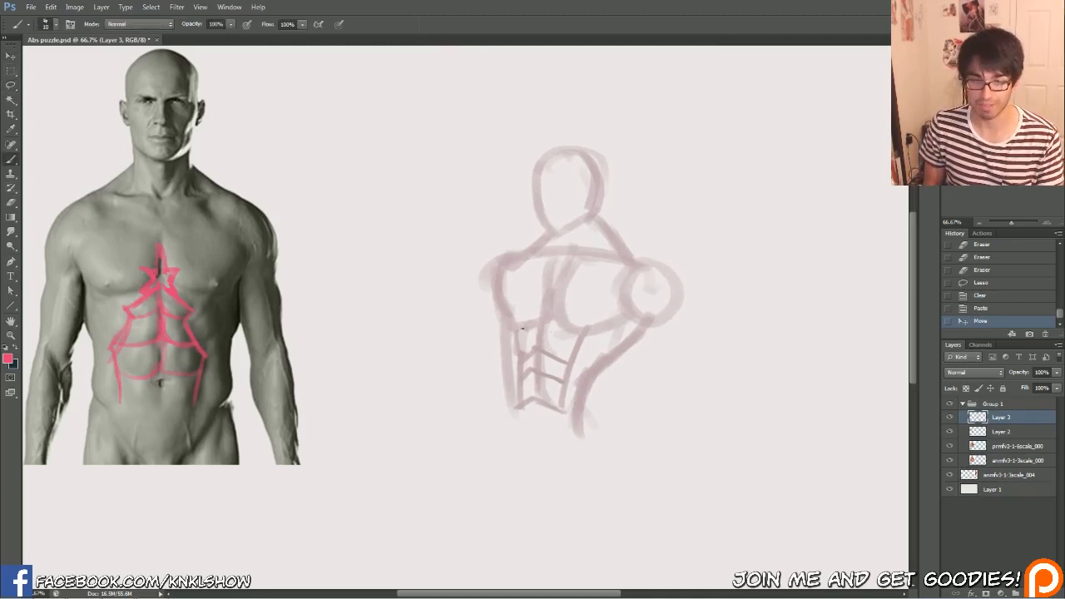
alt+click(593, 375)
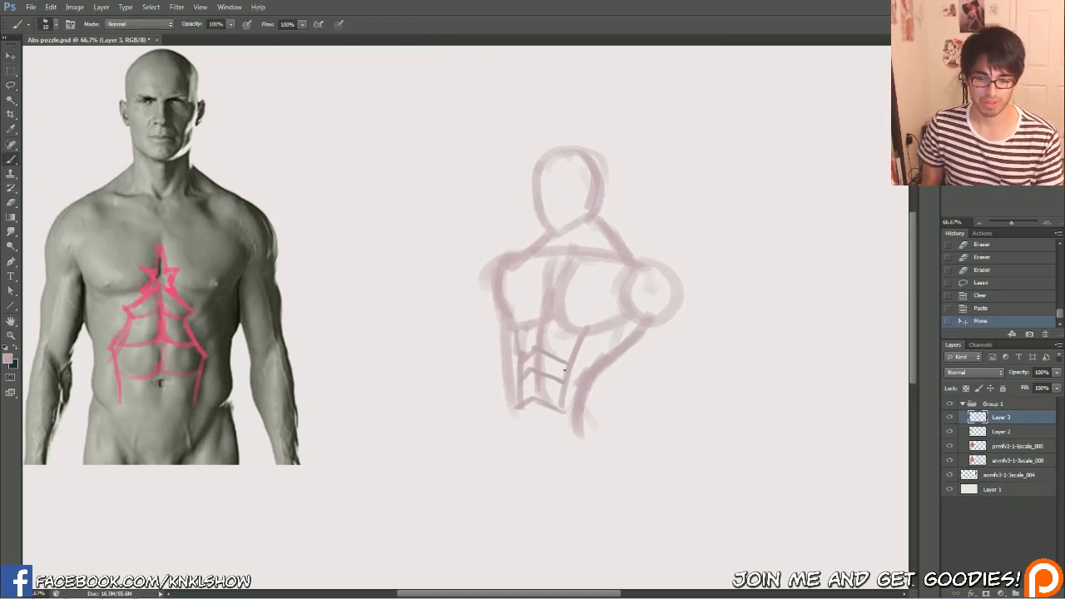
key(])
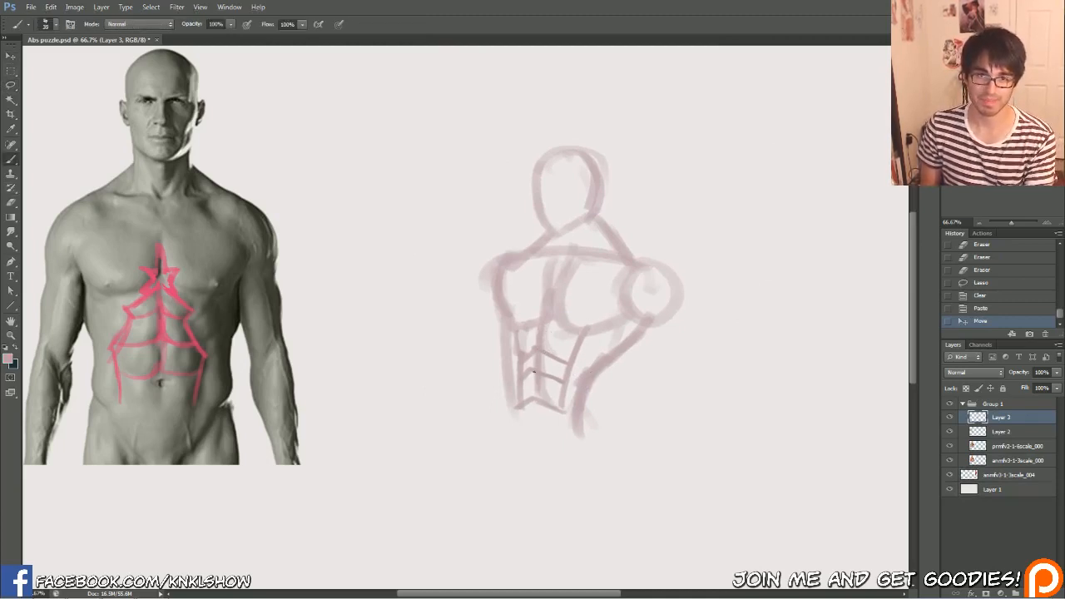
mouse_move(526, 341)
mouse_down()
mouse_move(548, 382)
mouse_move(553, 420)
mouse_move(558, 370)
mouse_move(524, 354)
mouse_move(523, 381)
mouse_move(555, 410)
mouse_move(593, 414)
mouse_up()
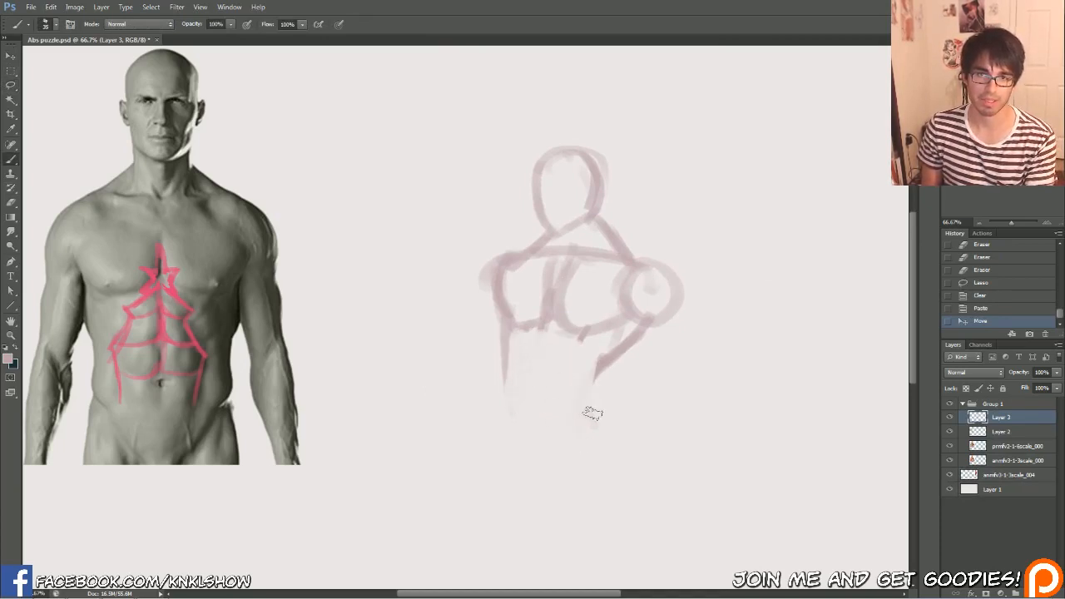
Redraw the sketched figure's waist narrowing into a pointed pelvis, and add the upper legs
mouse_move(602, 366)
mouse_down()
mouse_move(582, 423)
mouse_move(546, 444)
mouse_move(550, 463)
mouse_move(507, 435)
mouse_move(502, 353)
mouse_up()
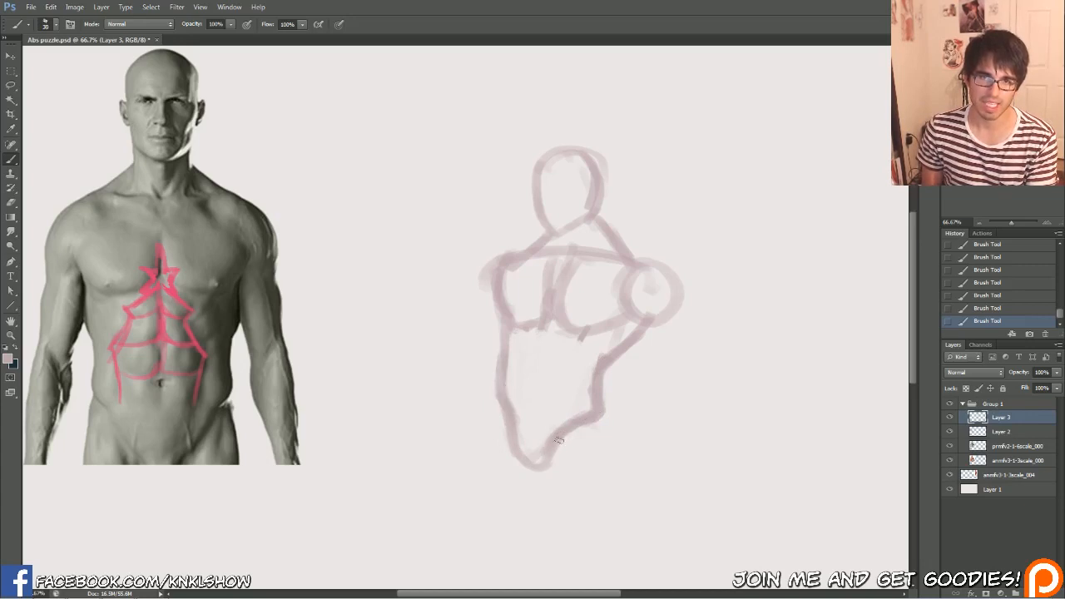
drag(602, 418, 602, 499)
drag(551, 452, 560, 514)
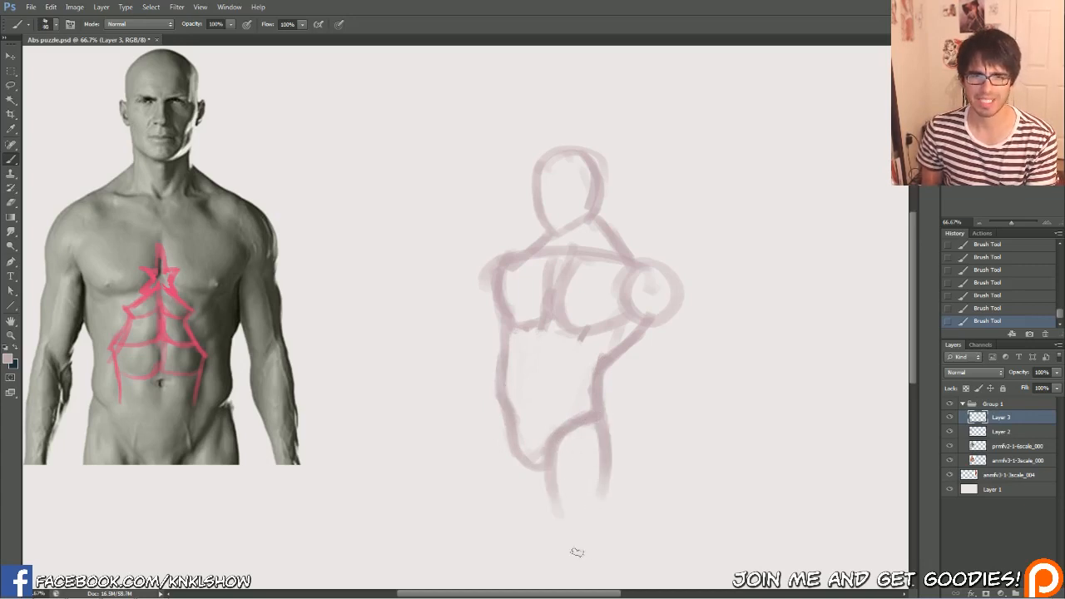
drag(495, 393, 499, 511)
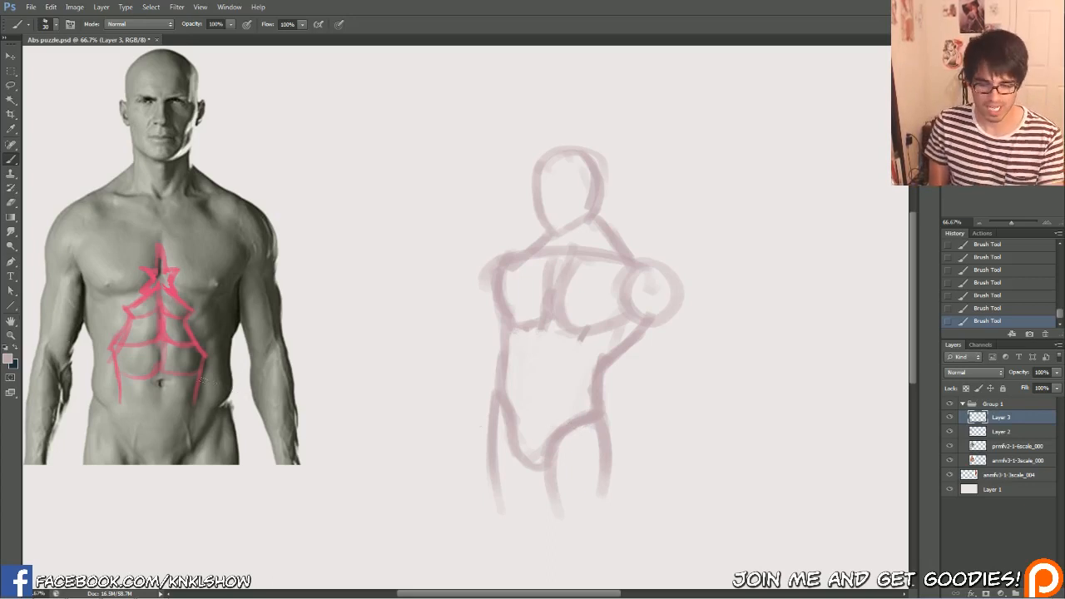
Trace the hip lines and outer thigh contours on both sides of the grey torso in hot pink (#dc1d65)
click(7, 358)
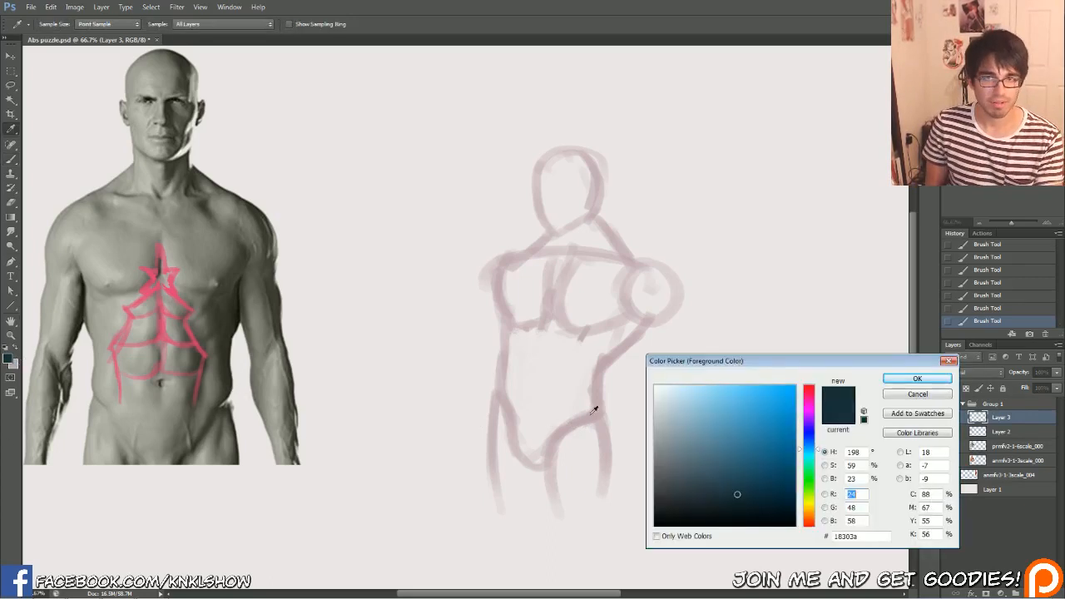
click(811, 398)
click(775, 410)
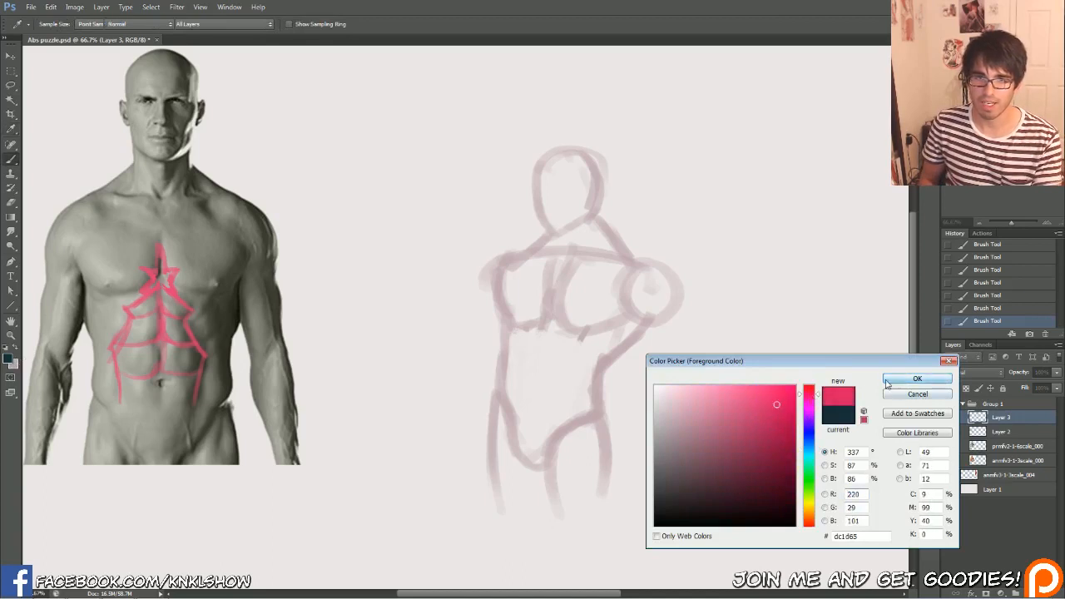
click(917, 379)
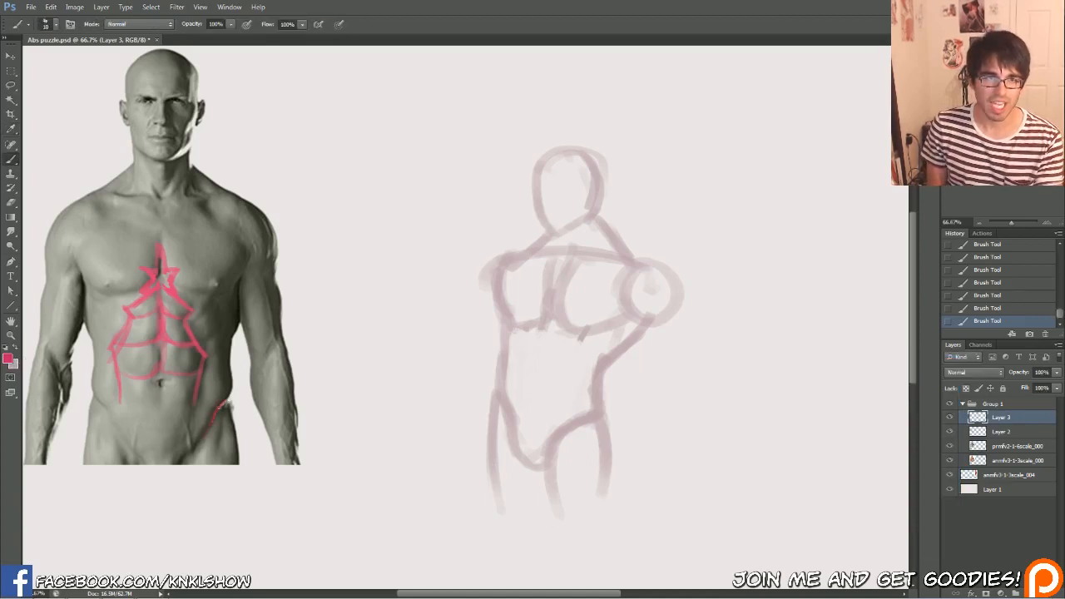
drag(223, 403, 231, 358)
drag(117, 428, 89, 376)
drag(240, 397, 241, 478)
drag(93, 397, 84, 492)
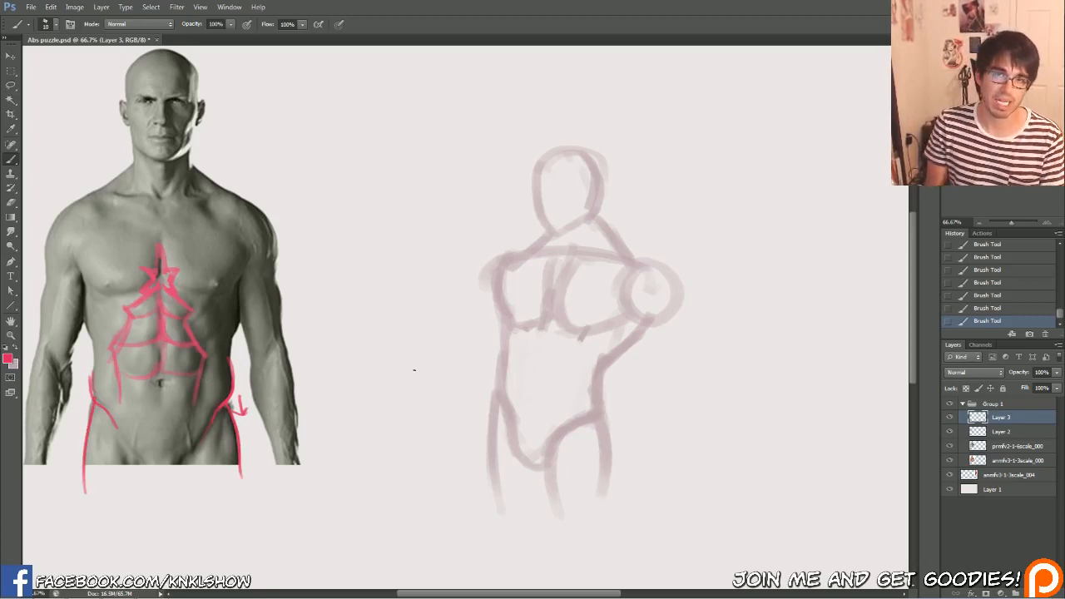
Outline the sketched figure on Layer 3 with the Lasso, darken it with a lower Hue/Saturation lightness, and deselect it
alt+click(602, 362)
click(1003, 432)
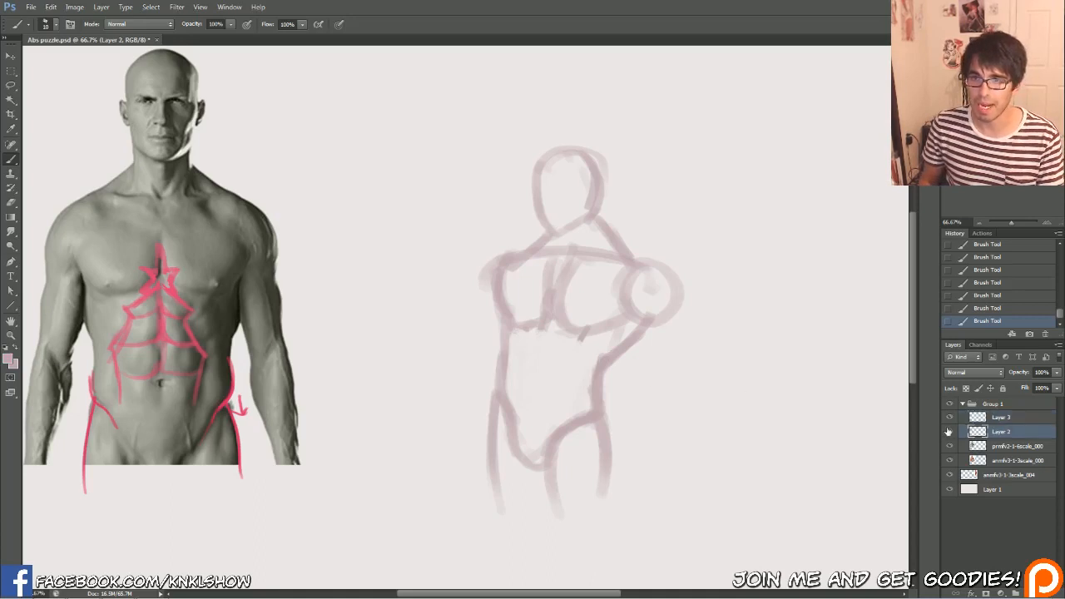
click(949, 432)
click(948, 432)
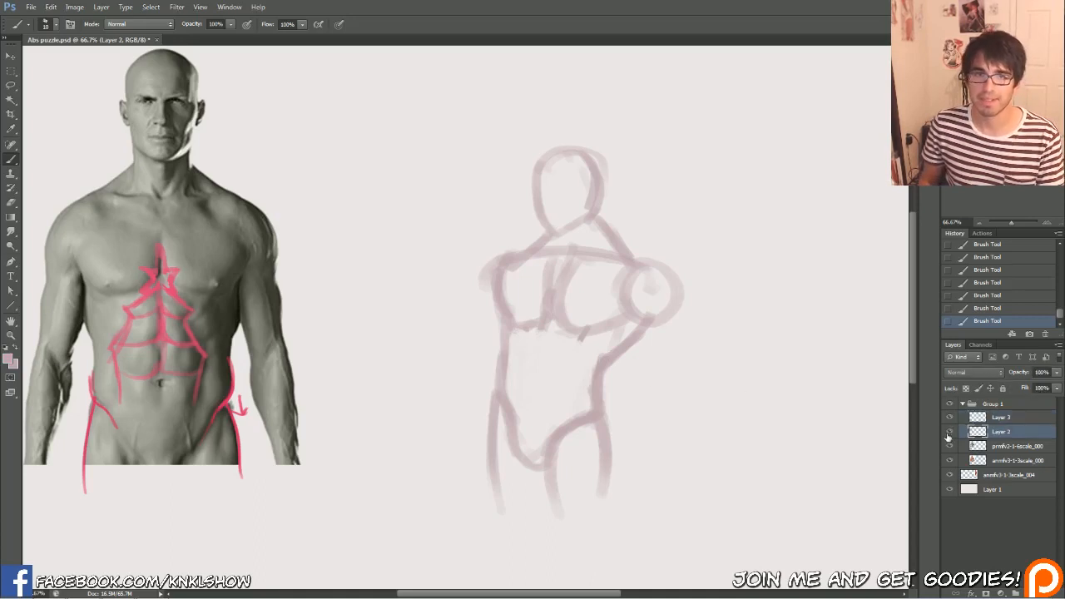
click(1002, 417)
key(l)
mouse_move(449, 293)
mouse_down()
mouse_move(606, 95)
mouse_move(384, 321)
mouse_up()
key(ctrl+u)
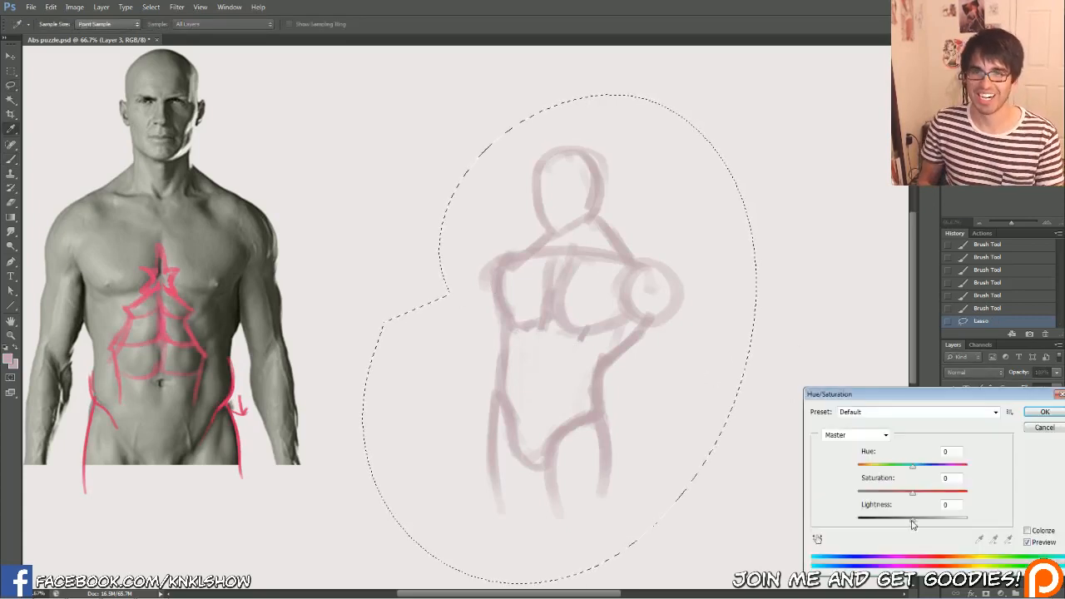
drag(913, 519, 898, 519)
click(1044, 411)
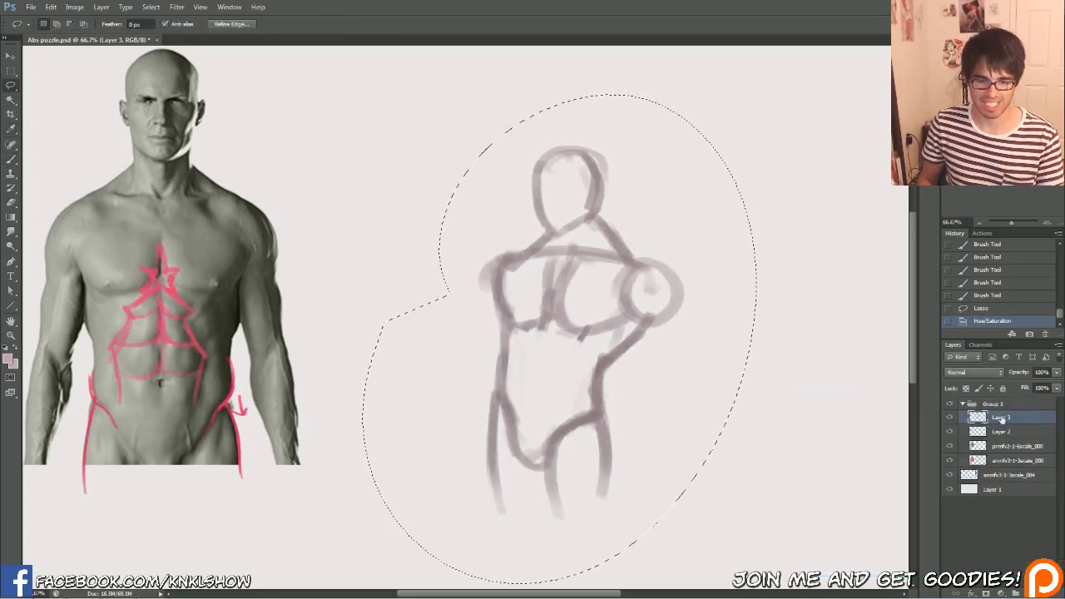
key(b)
key(l)
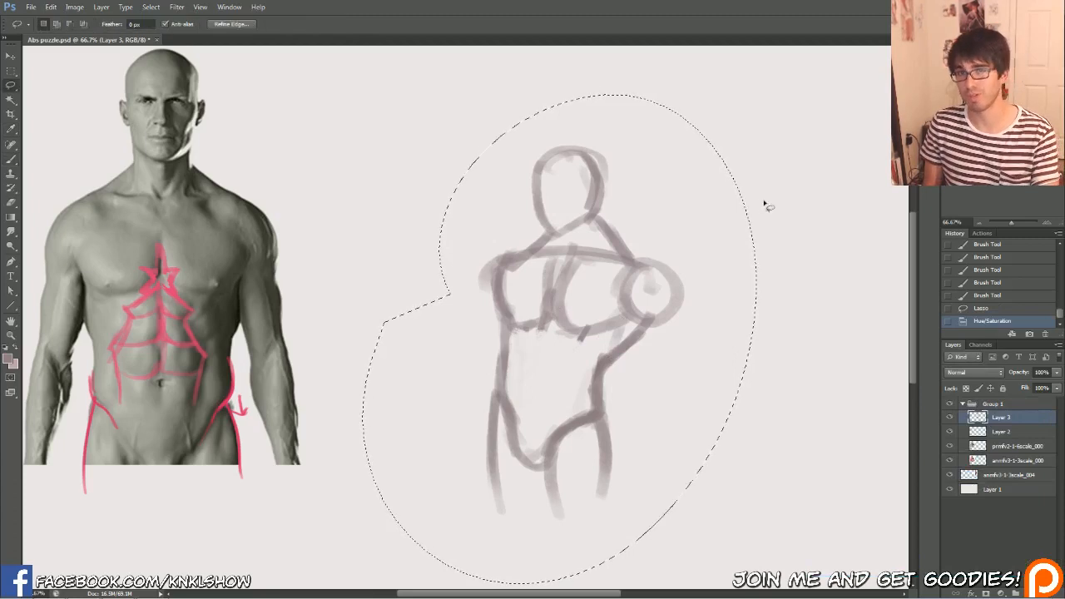
click(763, 206)
key(b)
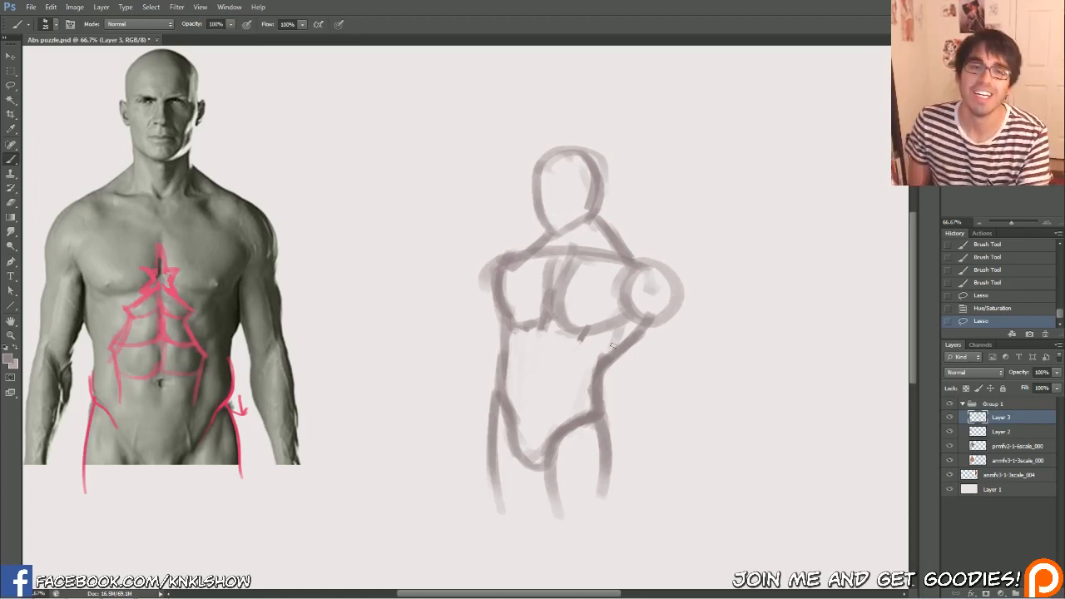
click(542, 334)
click(535, 408)
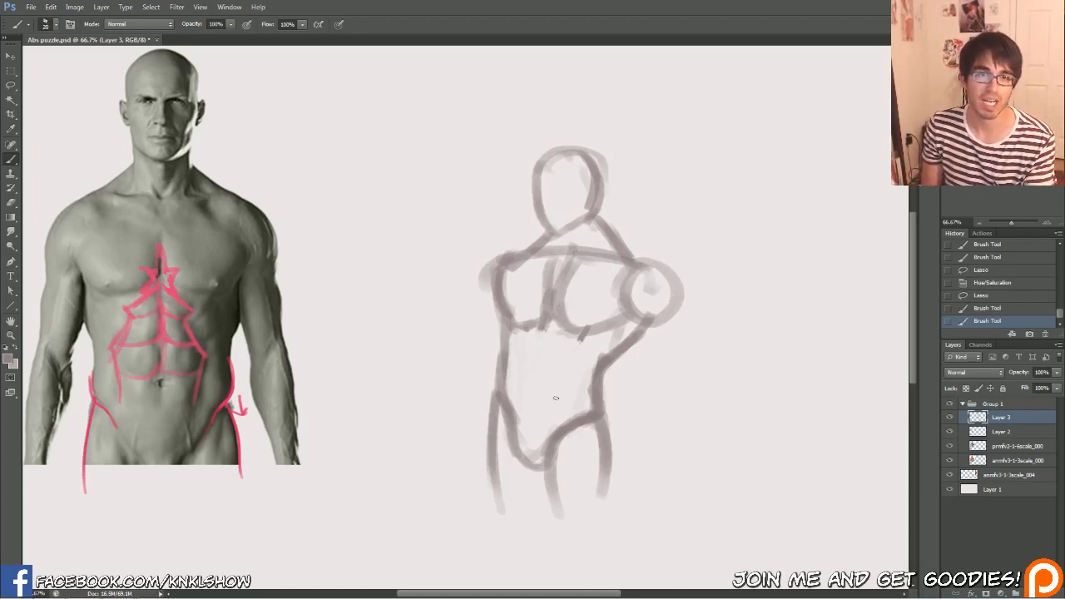
click(565, 391)
click(559, 417)
key(bracketleft)
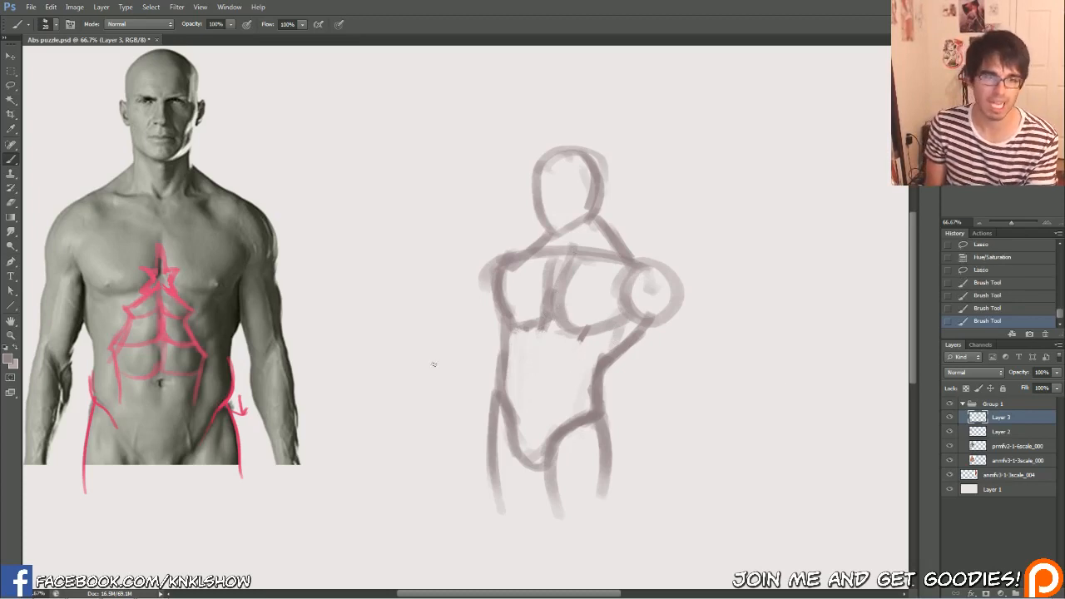
key(l)
drag(440, 295, 443, 297)
click(442, 297)
key(b)
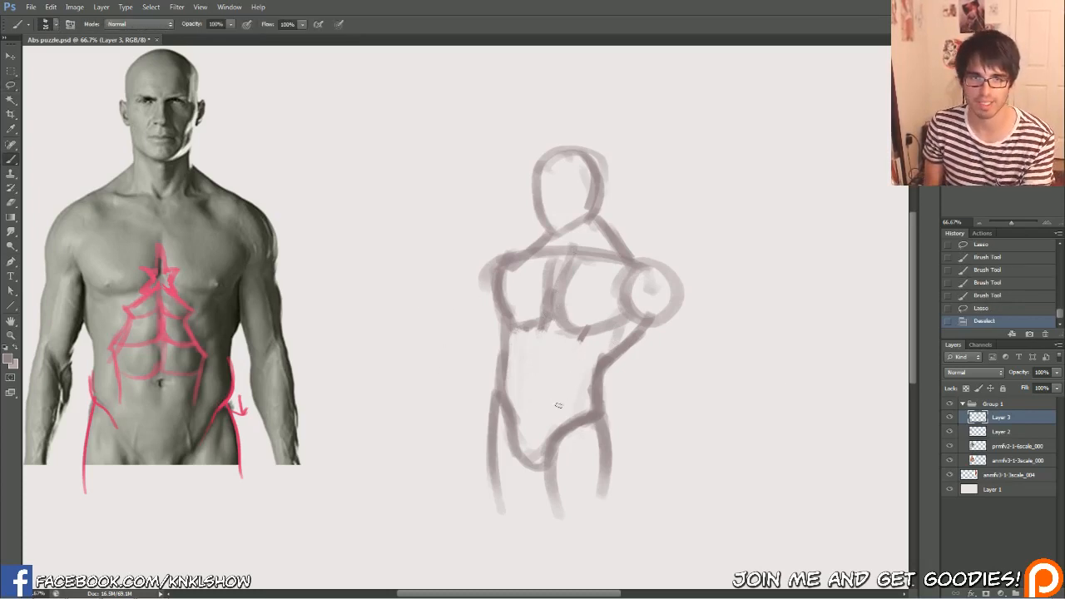
Draw the bent hip line on the sketched figure, from the waist on the raised-shoulder side down towards the pelvis
drag(566, 388, 551, 421)
key(bracketright)
drag(573, 383, 590, 384)
drag(548, 421, 592, 387)
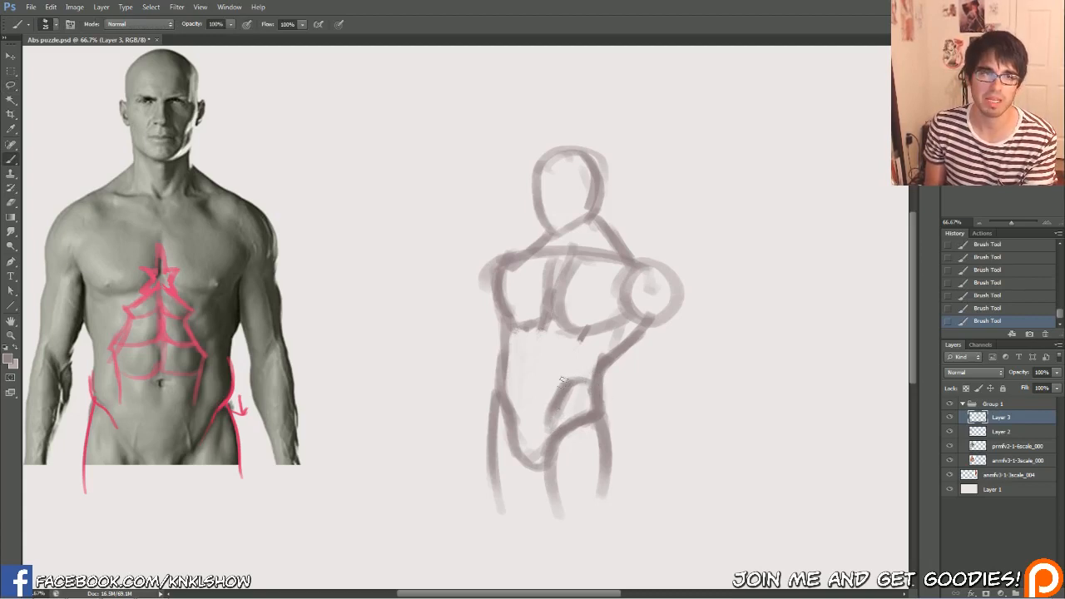
Draw the zigzag outer edges of the abs from the pelvis to the chest on both sides, plus their vertical centre line
mouse_move(568, 381)
mouse_down()
mouse_move(553, 347)
mouse_move(565, 344)
mouse_move(546, 315)
mouse_up()
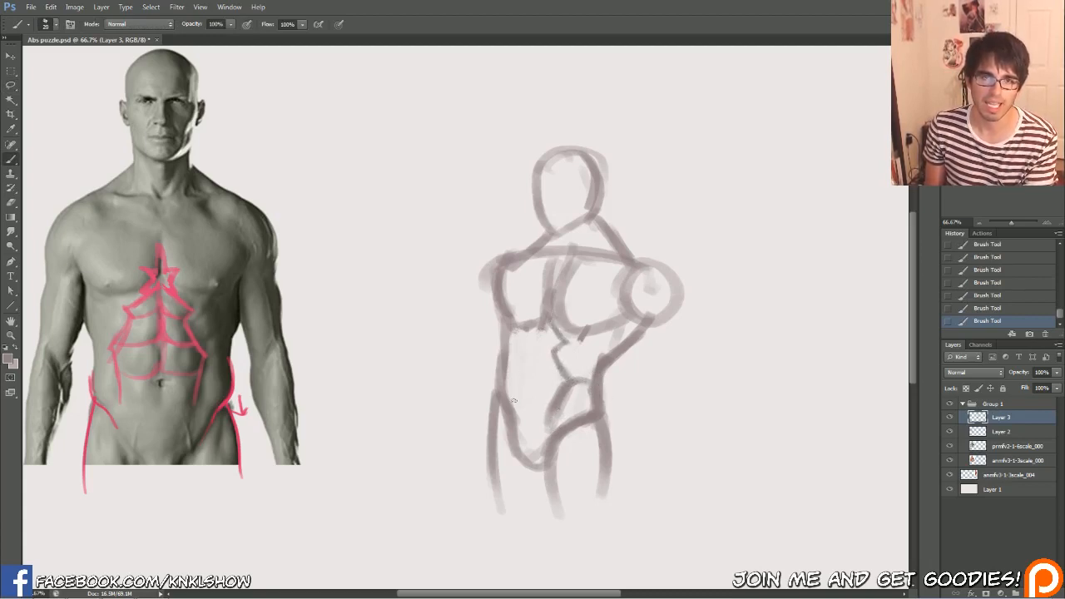
mouse_move(517, 428)
mouse_down()
mouse_move(511, 374)
mouse_move(534, 327)
mouse_up()
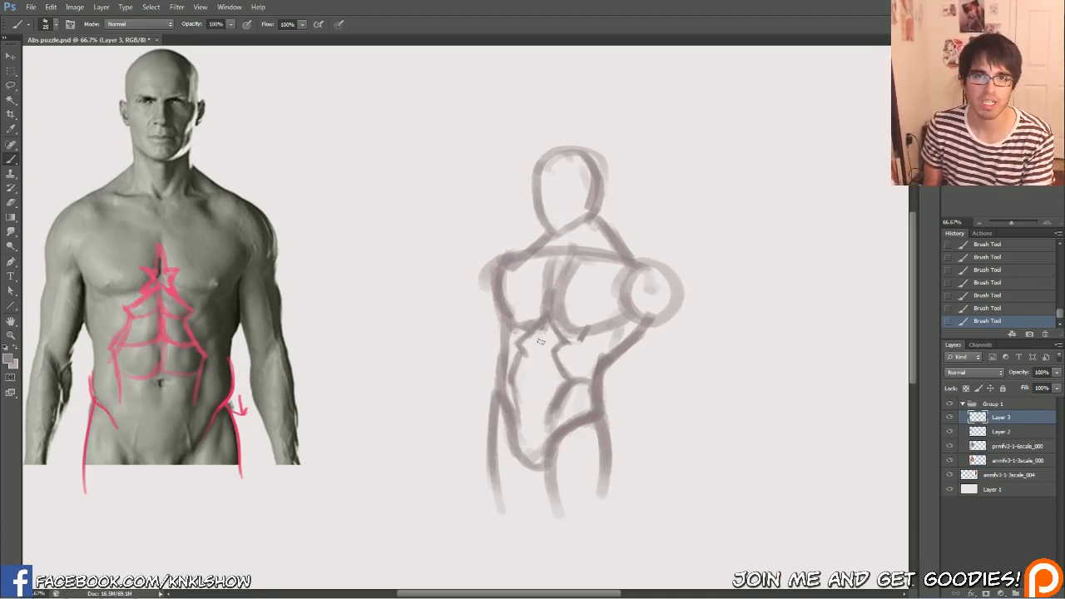
key(bracketright)
drag(545, 326, 535, 406)
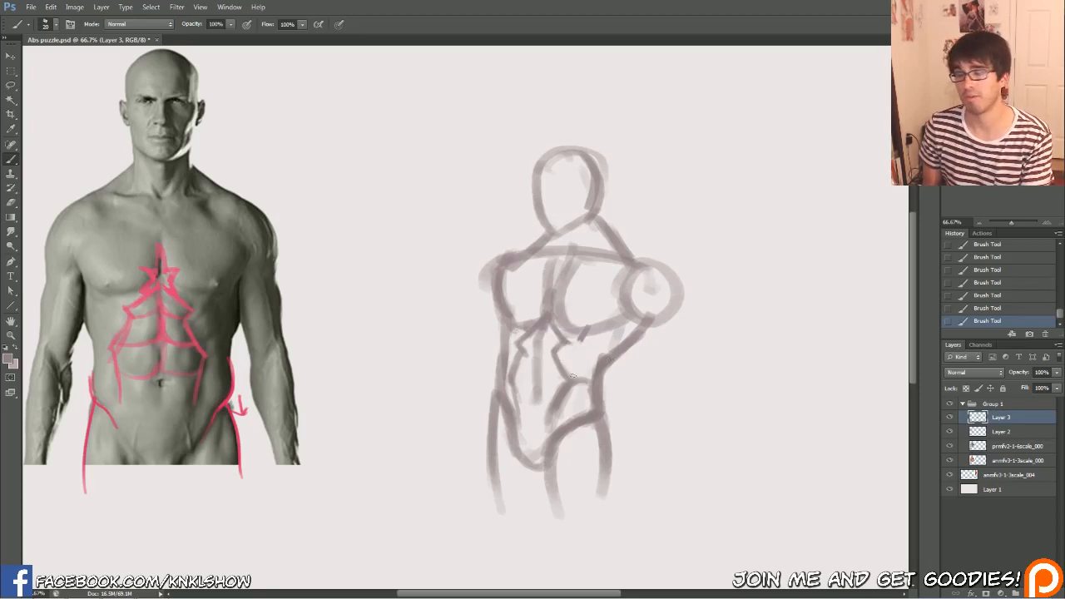
Erase the stray marks under and between the sketched figure's pectorals, and redraw a single curved line separating them
drag(586, 344, 593, 336)
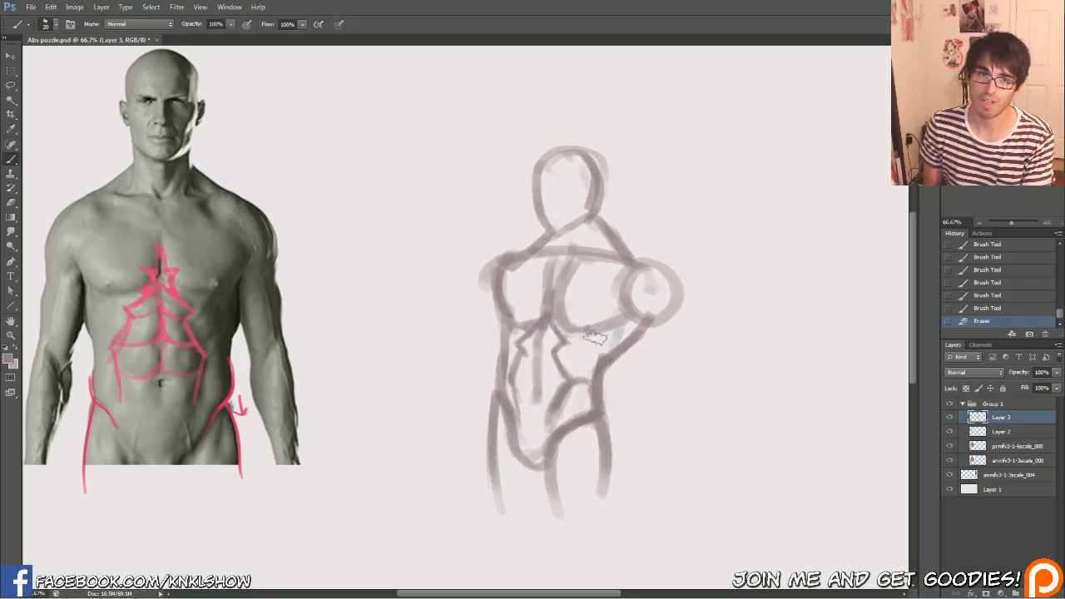
drag(569, 295, 577, 271)
drag(559, 319, 561, 294)
mouse_move(561, 293)
mouse_down()
mouse_move(564, 261)
mouse_move(544, 288)
mouse_up()
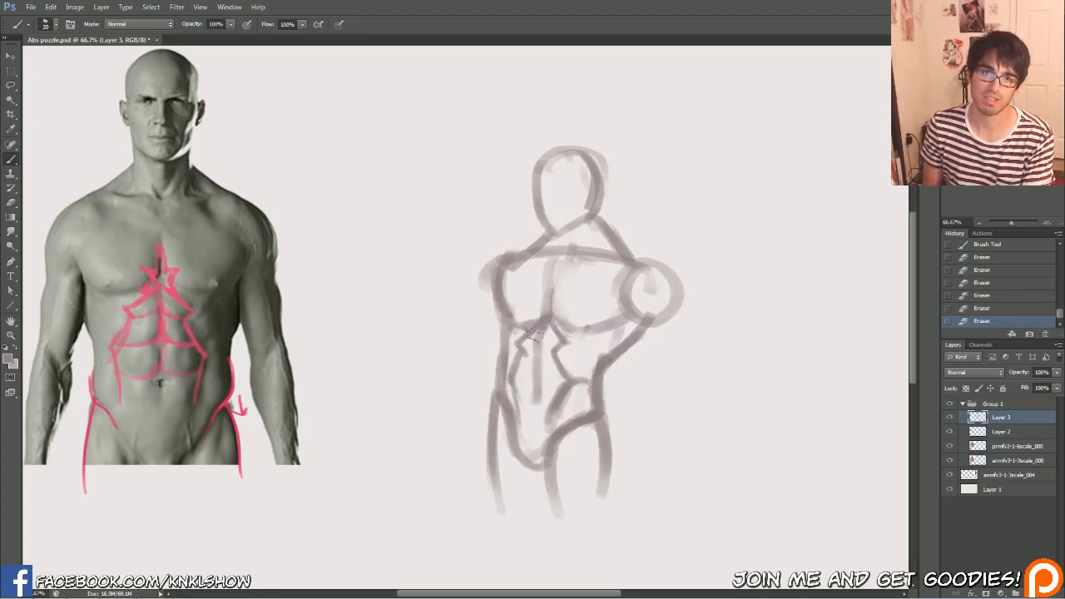
drag(539, 330, 529, 335)
drag(553, 268, 549, 304)
mouse_move(553, 263)
mouse_down()
mouse_move(547, 311)
mouse_move(567, 260)
mouse_up()
key(bracketright)
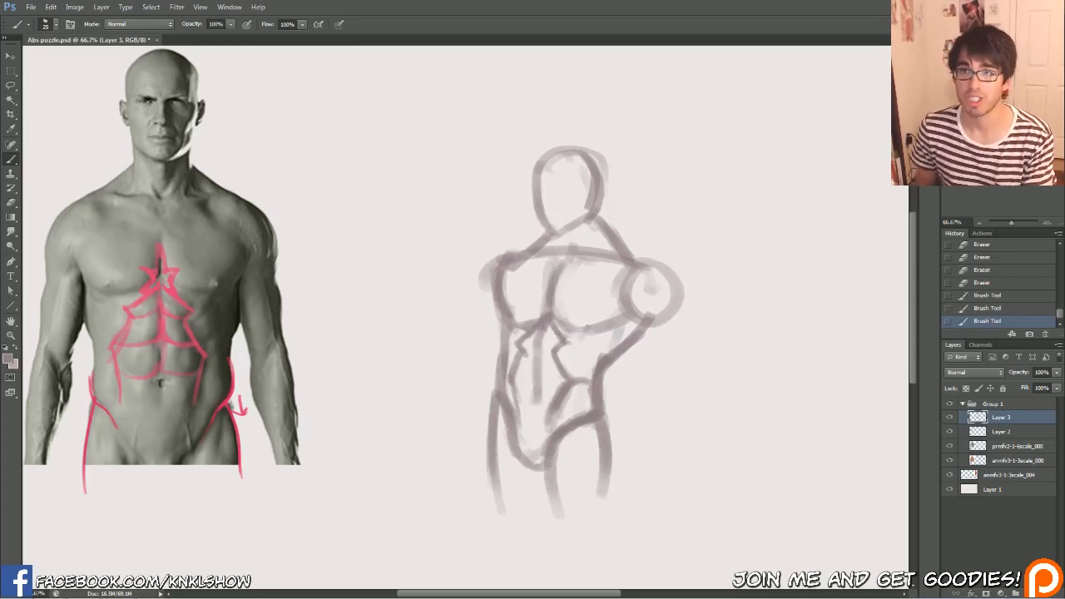
Set the foreground colour to pink (#e85990) and mark the diagonal rib and oblique muscles on the side-view anatomy model
drag(845, 180, 589, 163)
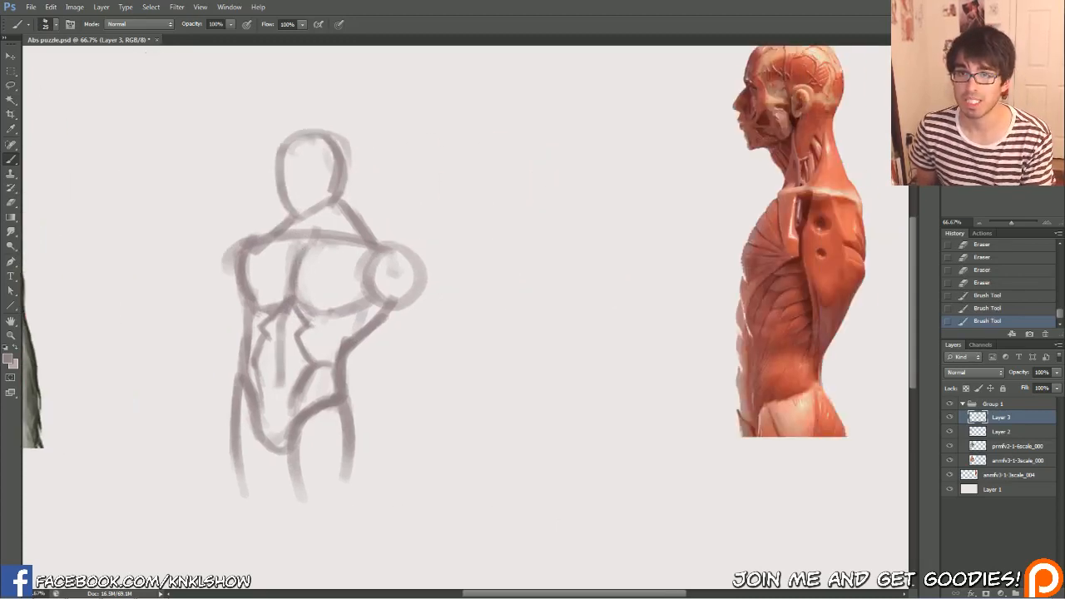
click(9, 358)
click(740, 397)
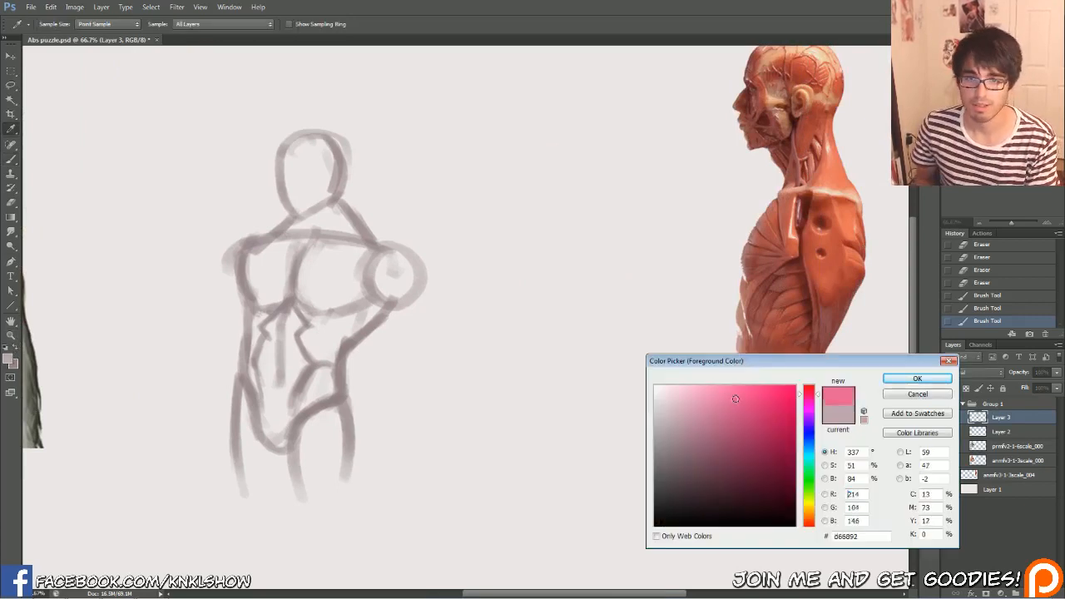
click(912, 379)
mouse_move(787, 260)
mouse_down()
mouse_move(747, 330)
mouse_move(748, 303)
mouse_move(751, 355)
mouse_up()
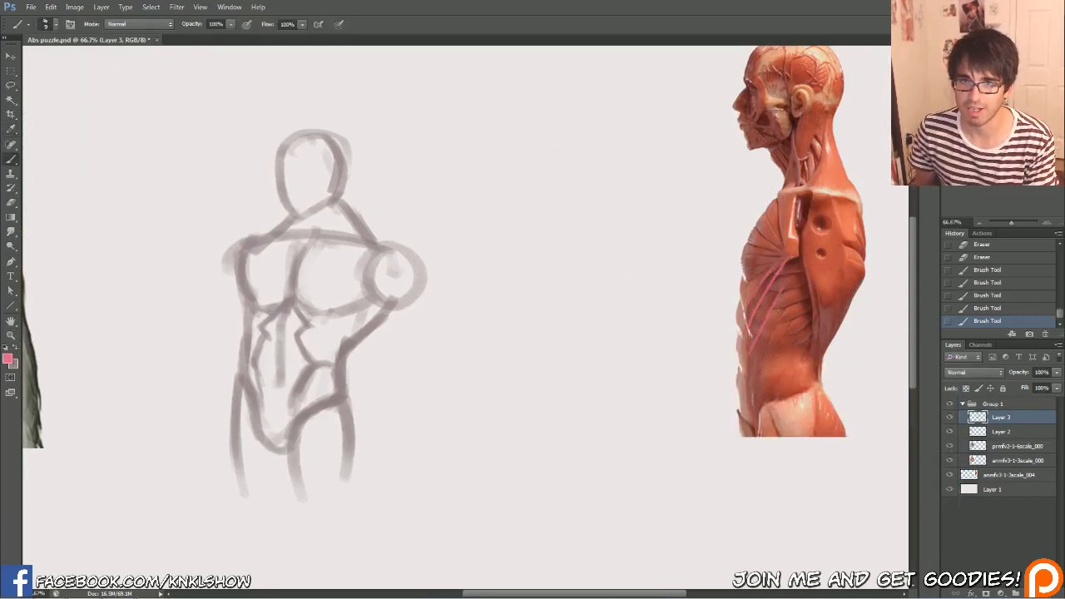
drag(785, 314, 760, 366)
mouse_move(814, 280)
mouse_down()
mouse_move(765, 294)
mouse_move(768, 279)
mouse_move(775, 309)
mouse_up()
mouse_move(815, 306)
mouse_down()
mouse_move(775, 323)
mouse_move(780, 361)
mouse_up()
mouse_move(775, 374)
mouse_down()
mouse_move(763, 404)
mouse_move(776, 408)
mouse_up()
mouse_move(834, 396)
mouse_down()
mouse_move(784, 391)
mouse_move(749, 424)
mouse_up()
drag(771, 321, 750, 417)
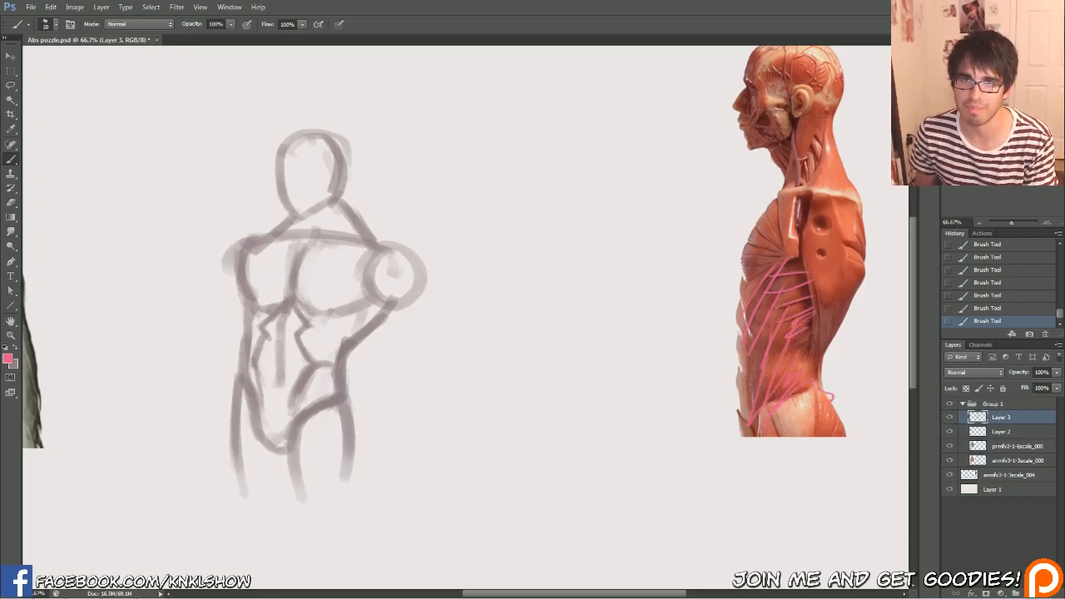
Trace the front contours of the chest, ribs and lower belly on the side-view anatomy model in pink
drag(797, 186, 730, 283)
drag(749, 238, 732, 336)
drag(741, 362, 728, 414)
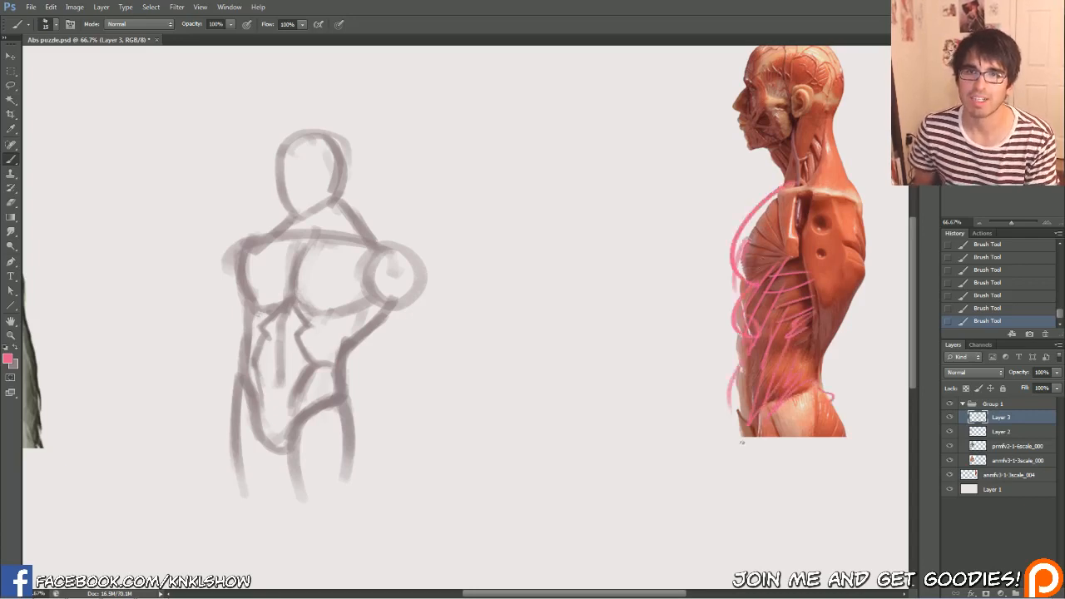
Step back through the history to remove all pink marks from the side-view anatomy model
click(999, 298)
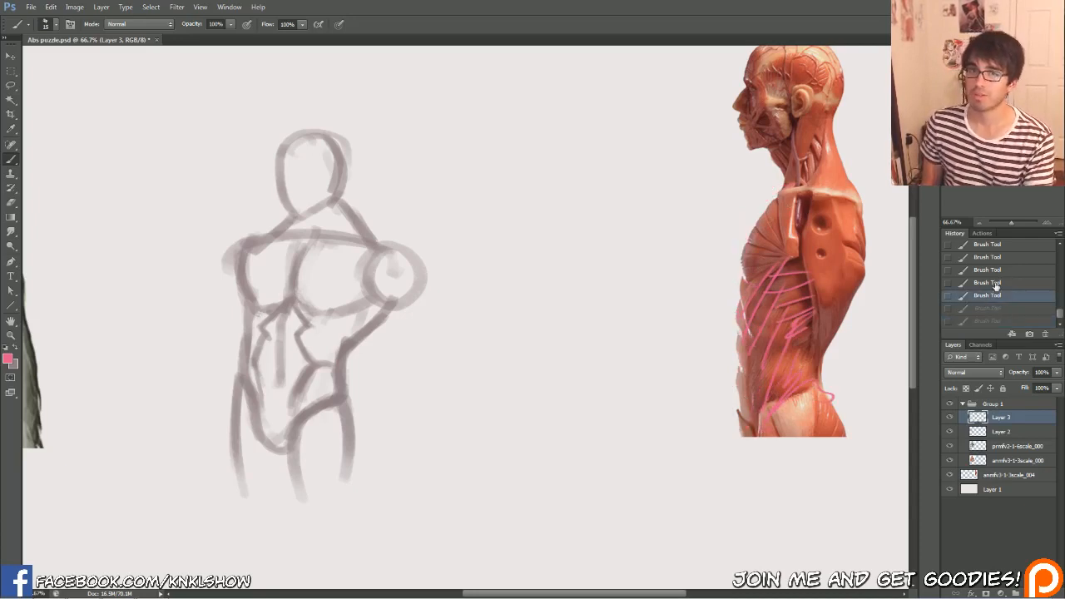
click(998, 271)
drag(1059, 316, 1059, 302)
click(1006, 266)
click(1002, 253)
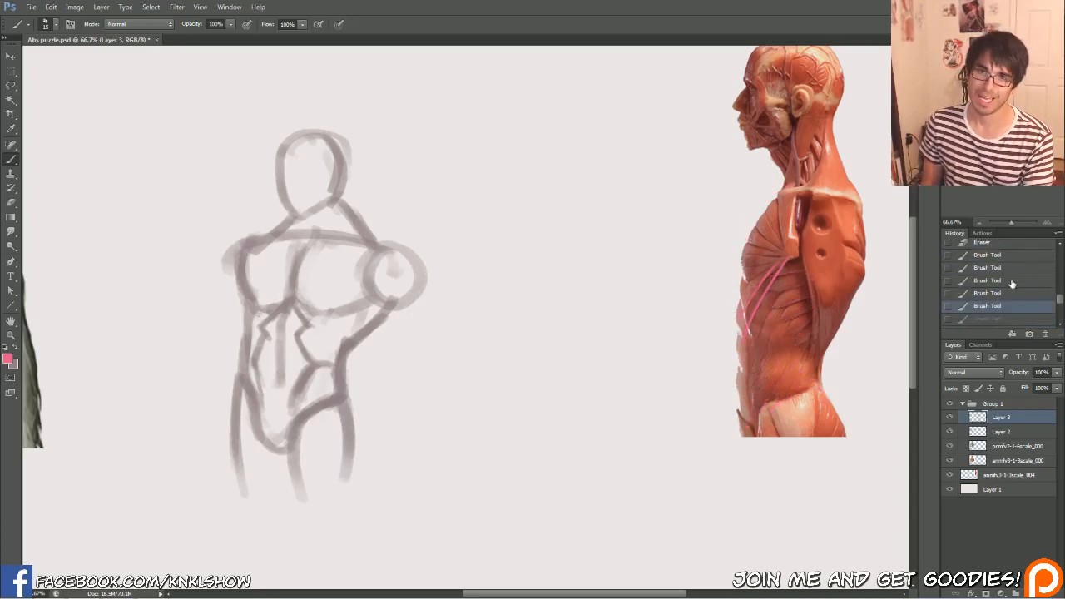
click(1005, 269)
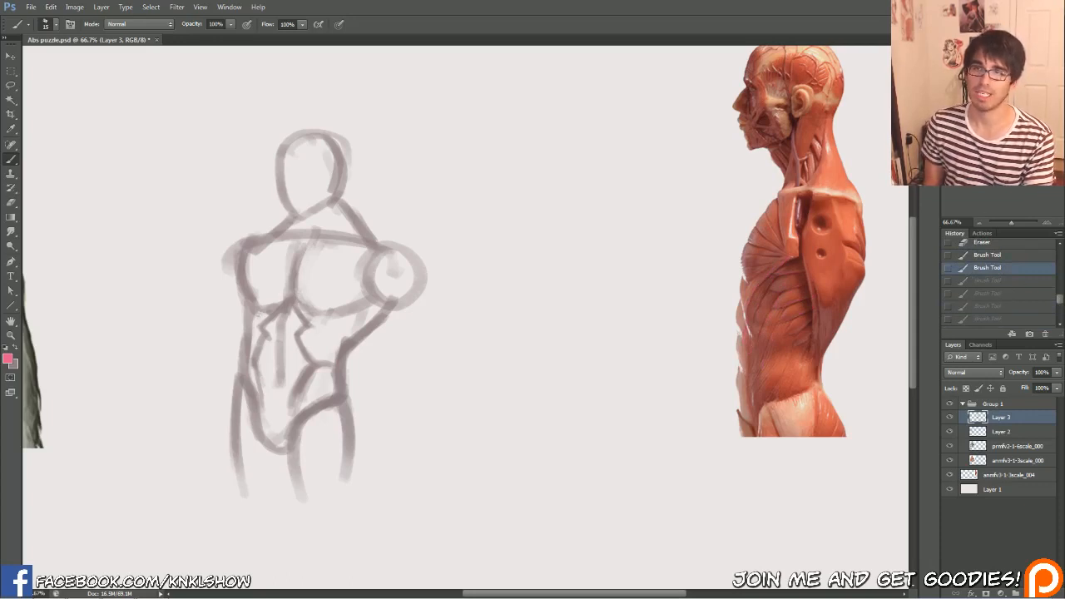
Toggle the visibility of Layer 2, the reference image layer below it and Layer 3 to check what each contains
drag(257, 315, 398, 298)
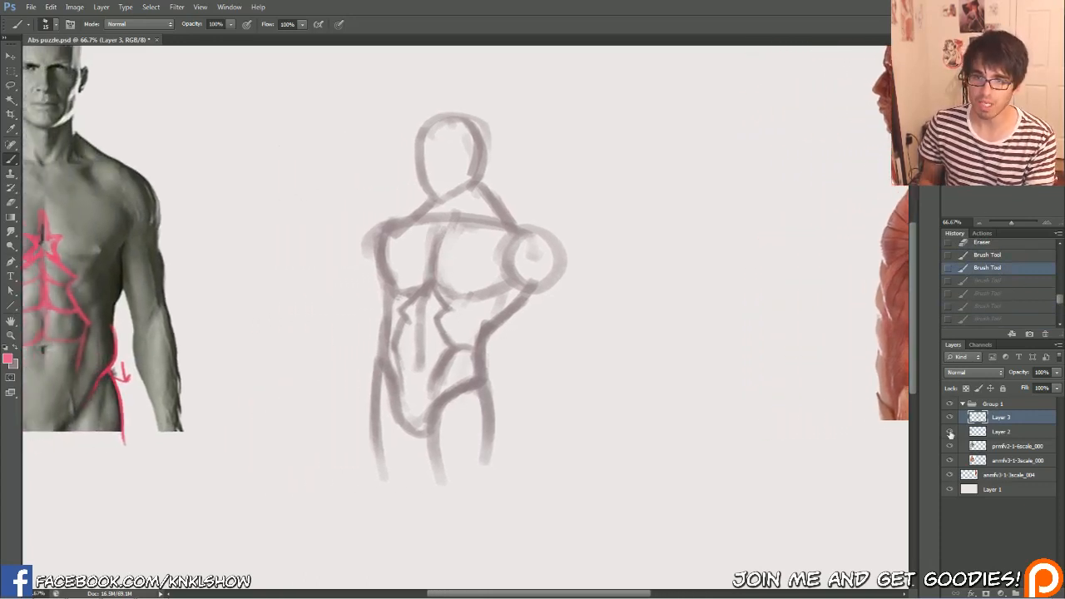
click(950, 431)
click(949, 432)
double_click(950, 431)
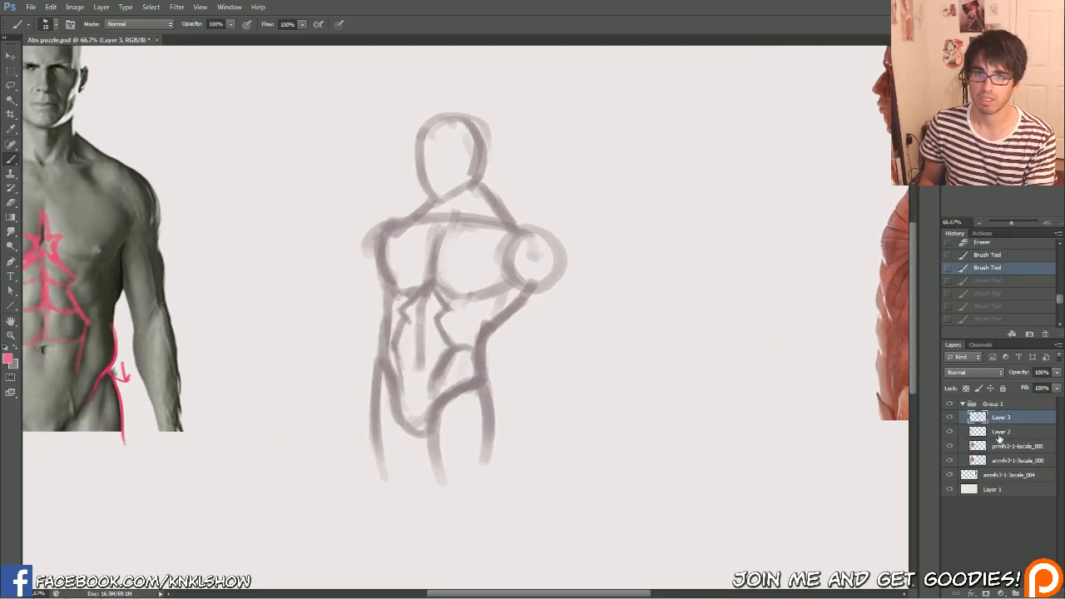
click(999, 437)
click(950, 446)
click(950, 446)
click(950, 432)
click(950, 432)
click(950, 418)
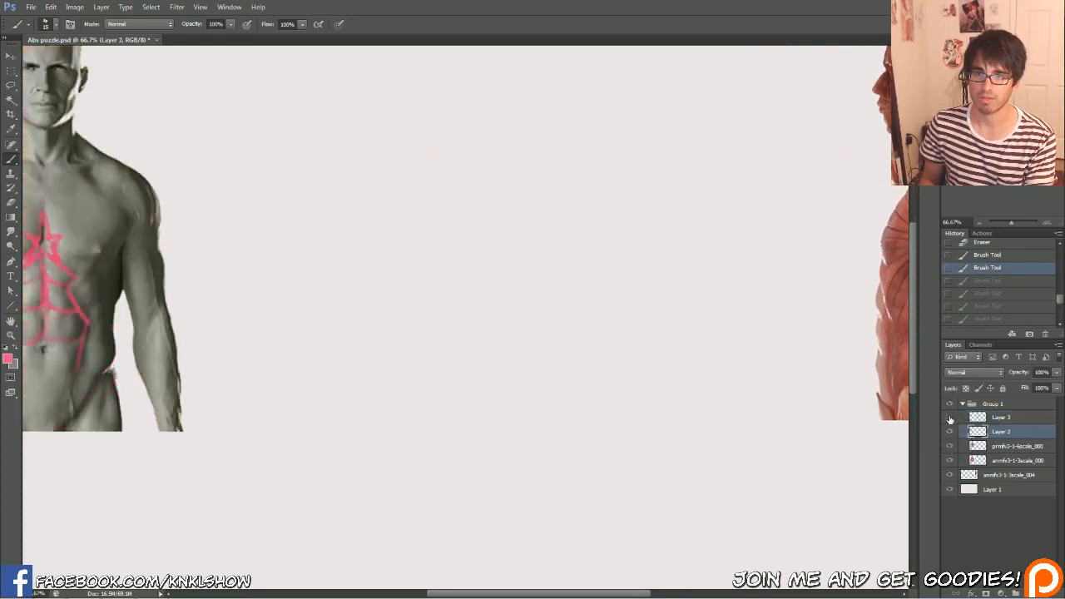
click(950, 418)
Switch back to the grey-mauve colour on Layer 3 and draw the slanted lower edges of the sketched figure's uppermost abs
click(999, 417)
key(x)
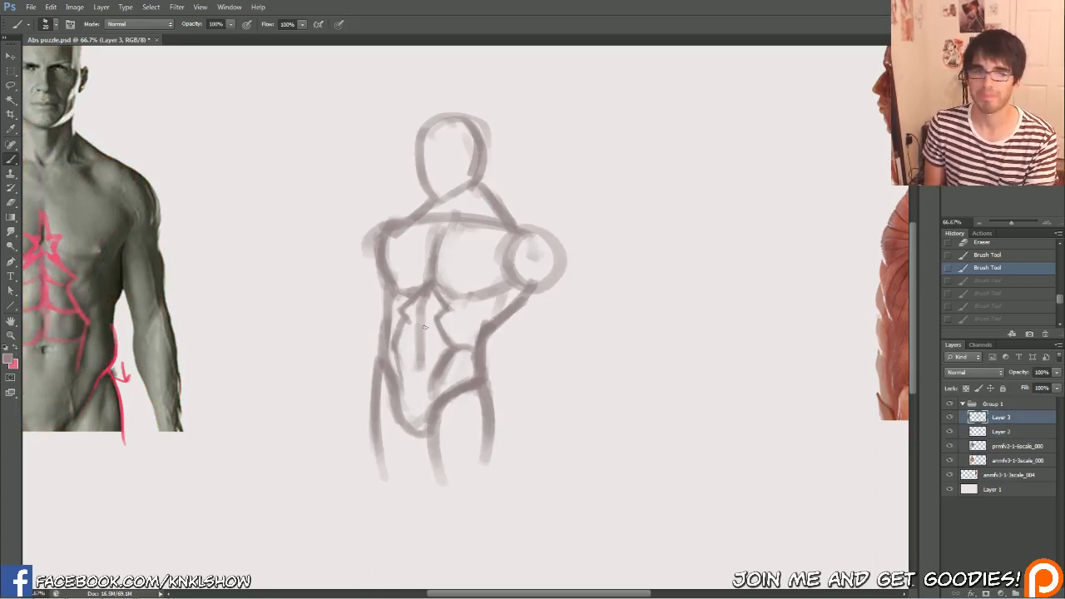
key(])
drag(426, 303, 434, 322)
drag(423, 303, 406, 323)
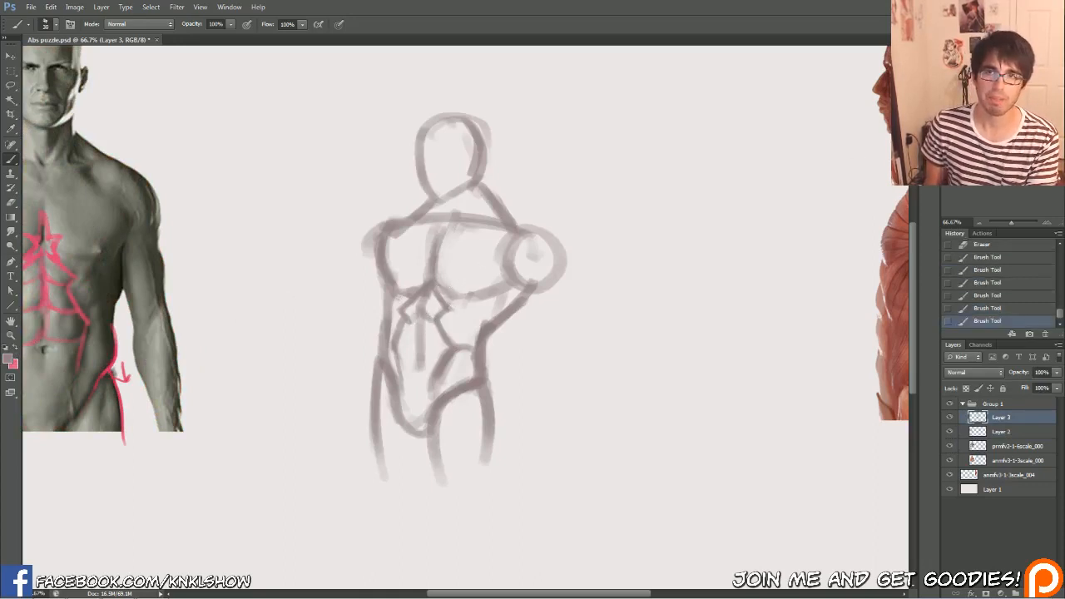
Draw the dividing line between ab rows from the centre line to the raised-shoulder side of the sketched figure
drag(49, 247, 207, 257)
key(])
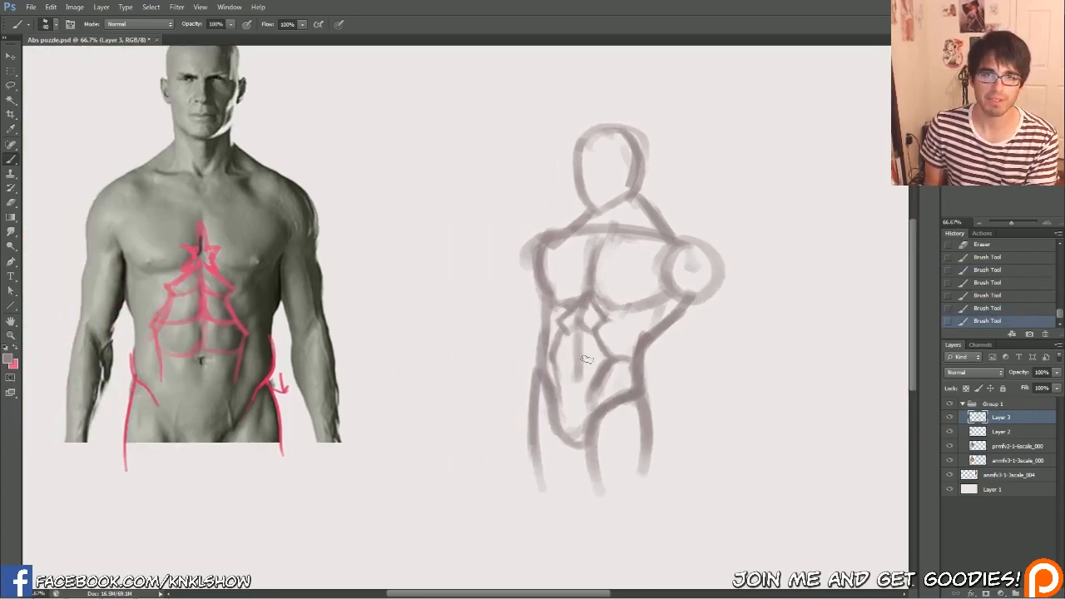
mouse_move(584, 353)
mouse_down()
mouse_move(596, 360)
mouse_move(572, 356)
mouse_up()
key([)
key([)
key([)
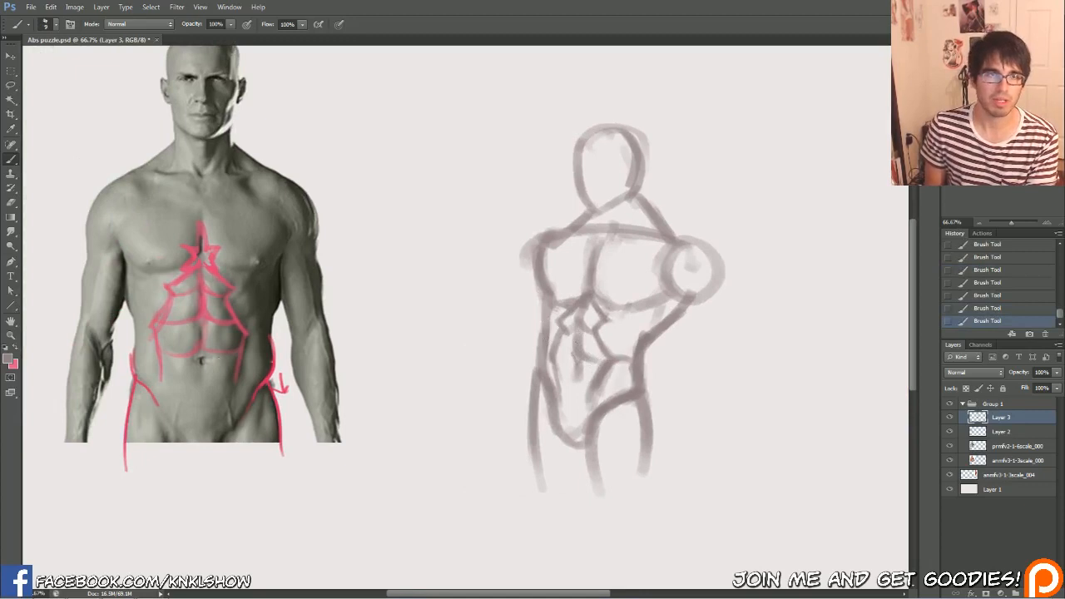
Hide Layer 2 with the pink abs tracing and make Layer 3 active
click(998, 432)
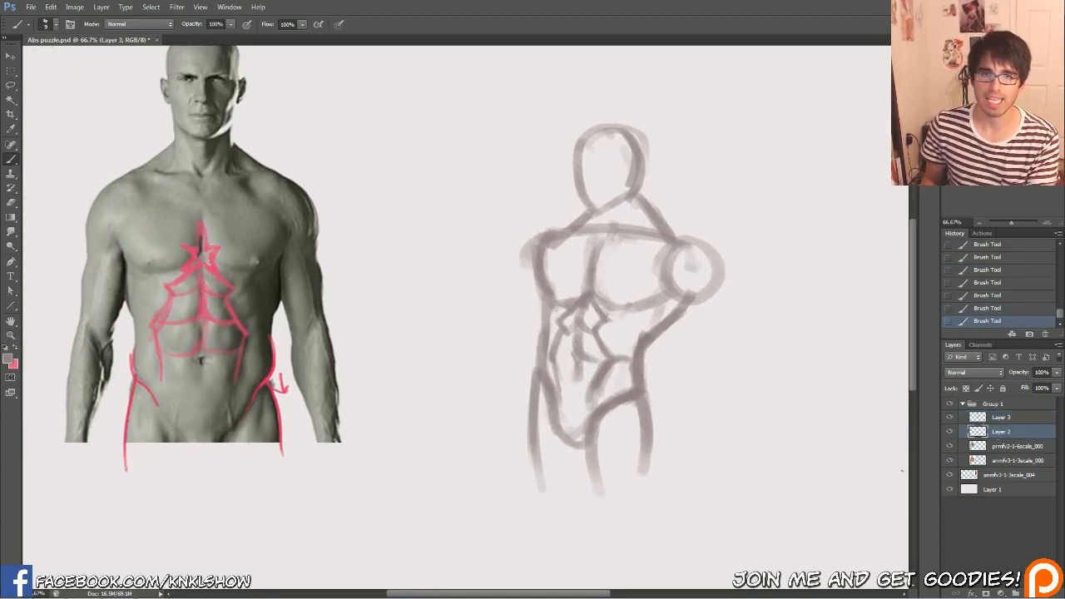
click(949, 431)
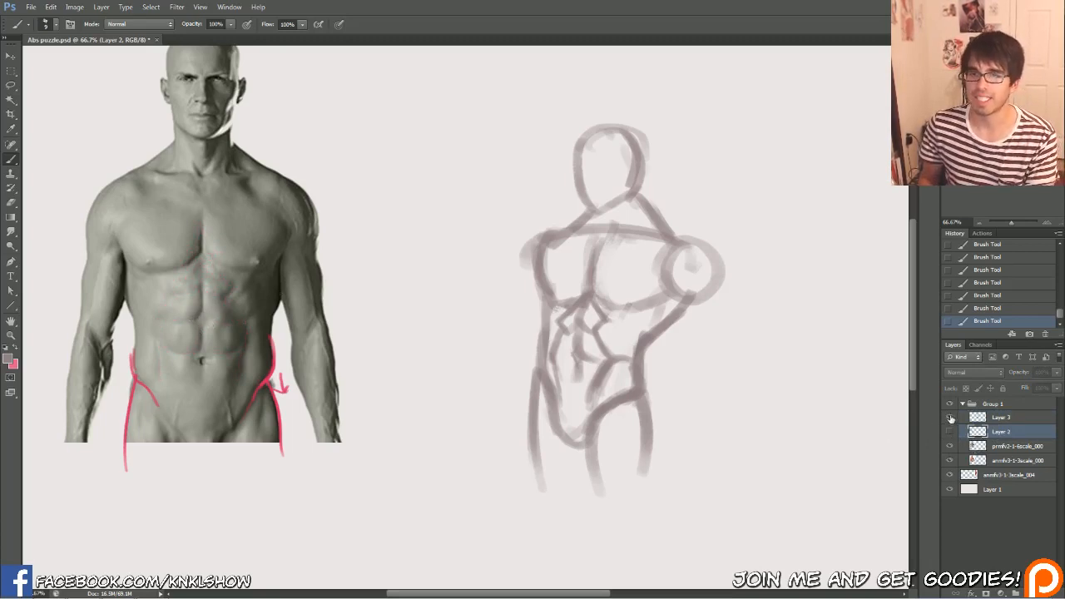
click(988, 418)
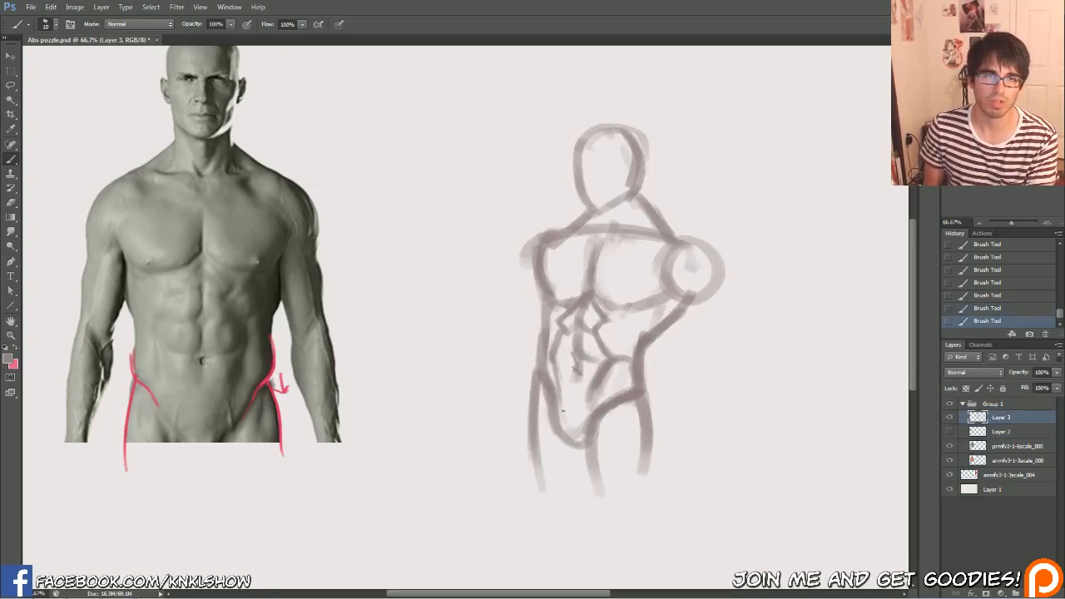
Add the matching ab division line on the other half of the sketched torso, and thicken the vertical centre line
drag(580, 363, 581, 356)
mouse_move(586, 343)
mouse_down()
mouse_move(563, 358)
mouse_move(571, 353)
mouse_up()
mouse_move(566, 355)
mouse_down()
mouse_move(575, 347)
mouse_move(581, 356)
mouse_up()
drag(569, 356, 577, 363)
drag(579, 359, 578, 384)
key(bracketright)
key(bracketright)
key(bracketright)
key(bracketleft)
key(bracketleft)
key(bracketleft)
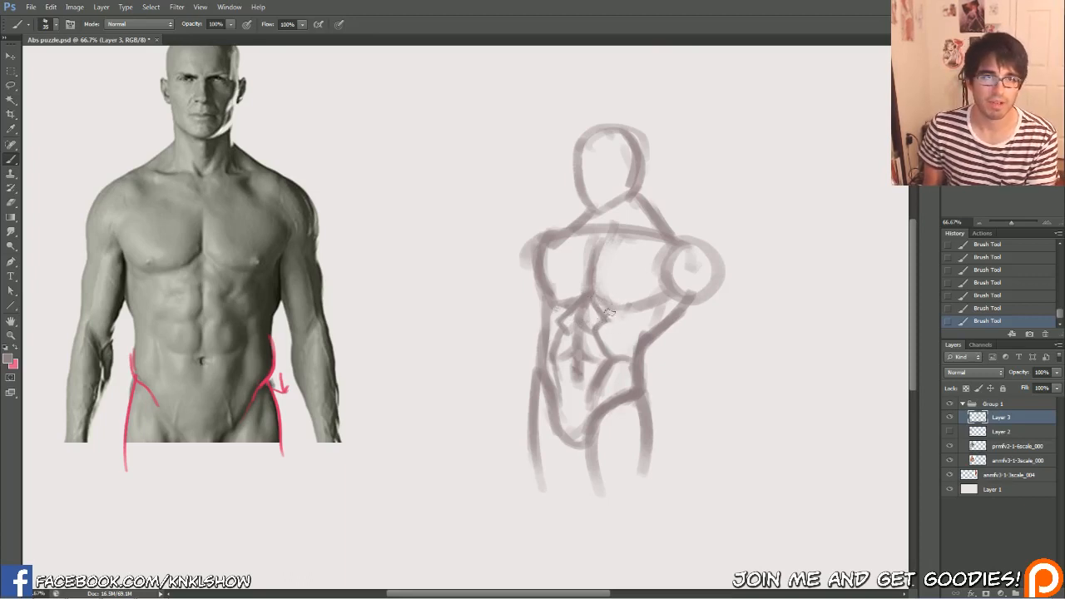
With a smaller pink brush on Layer 3, draw a pair of slanted rib-muscle curves on each side of the photo's torso beneath the pecs
key(bracketleft)
key(bracketleft)
key(bracketleft)
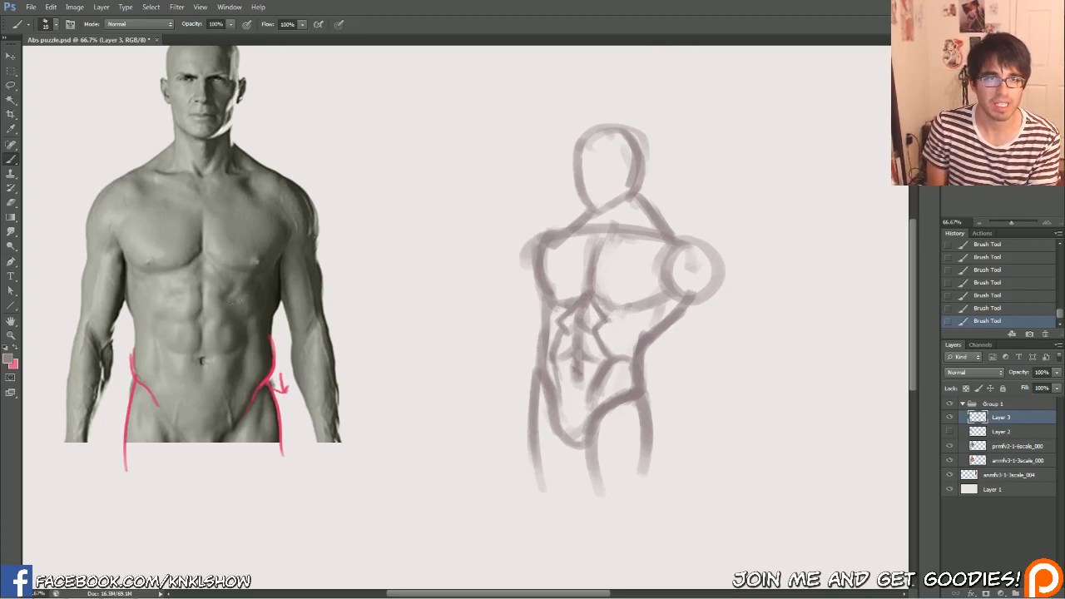
click(19, 349)
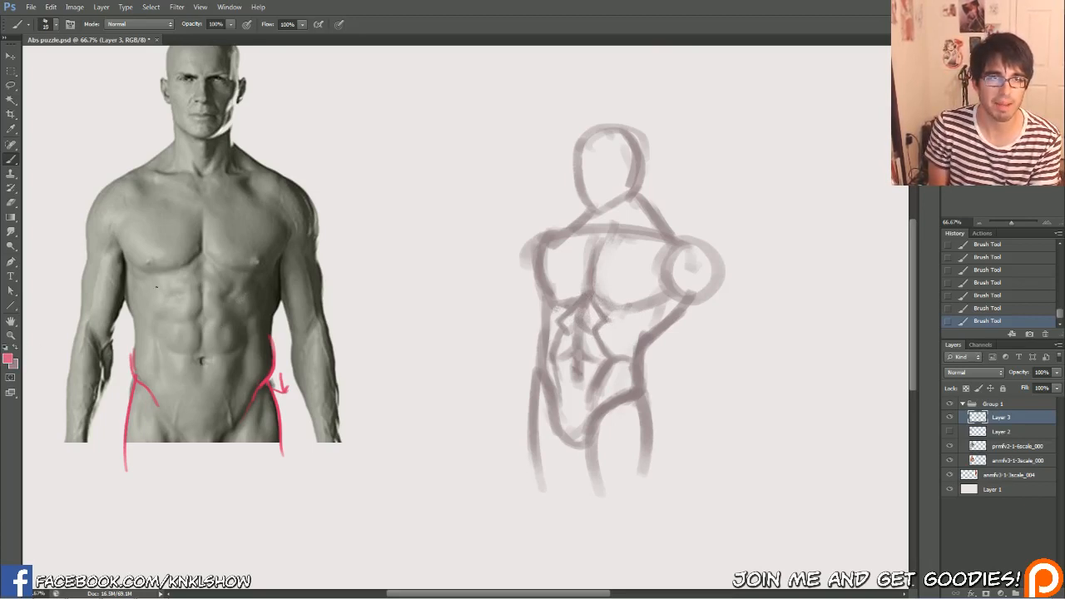
mouse_move(252, 278)
mouse_down()
mouse_move(227, 306)
mouse_move(267, 283)
mouse_up()
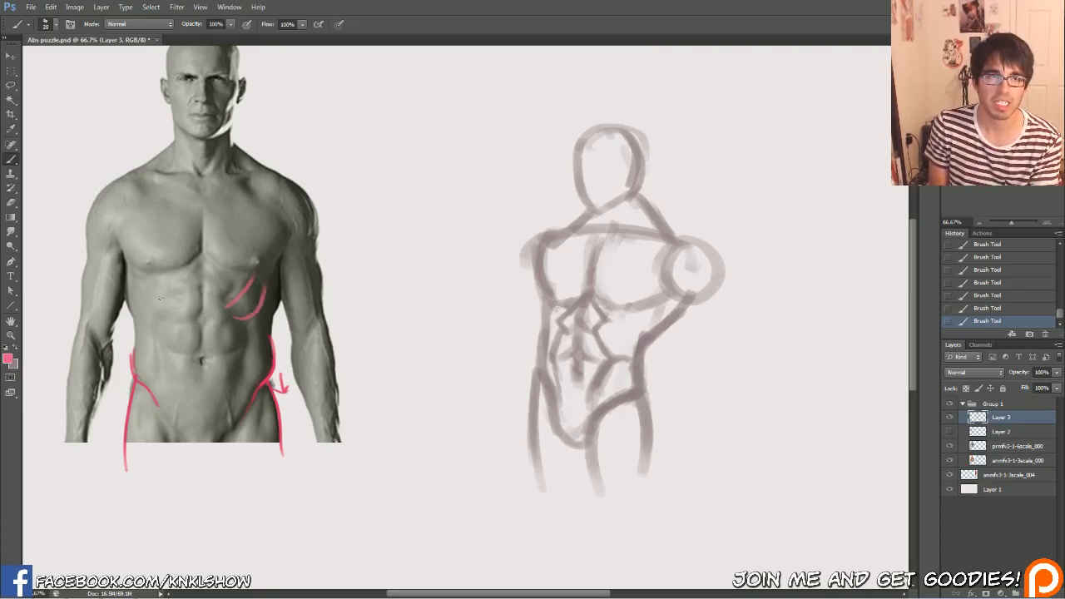
mouse_move(160, 298)
mouse_down()
mouse_move(143, 275)
mouse_move(160, 324)
mouse_up()
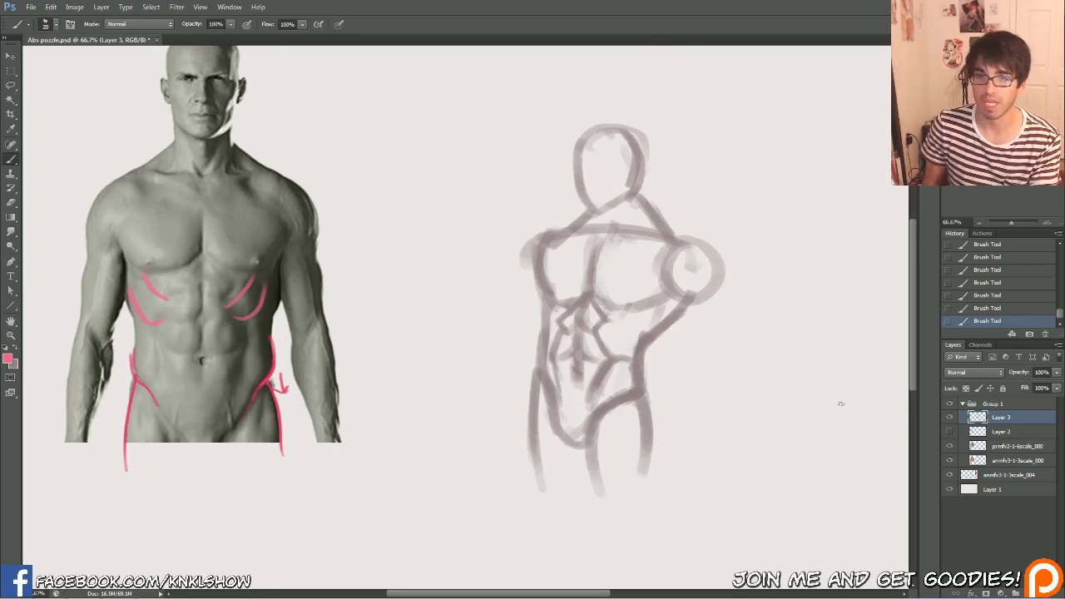
Show Layer 2 with the pink abs tracing and strengthen the rib curves where they join the outer edges of the abs
click(949, 431)
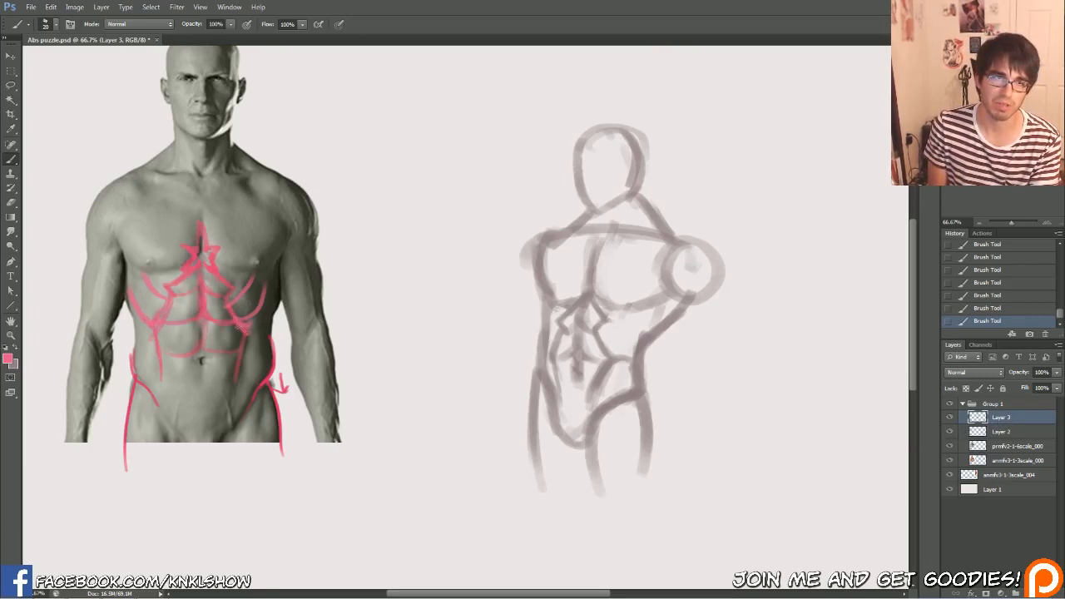
drag(244, 327, 265, 281)
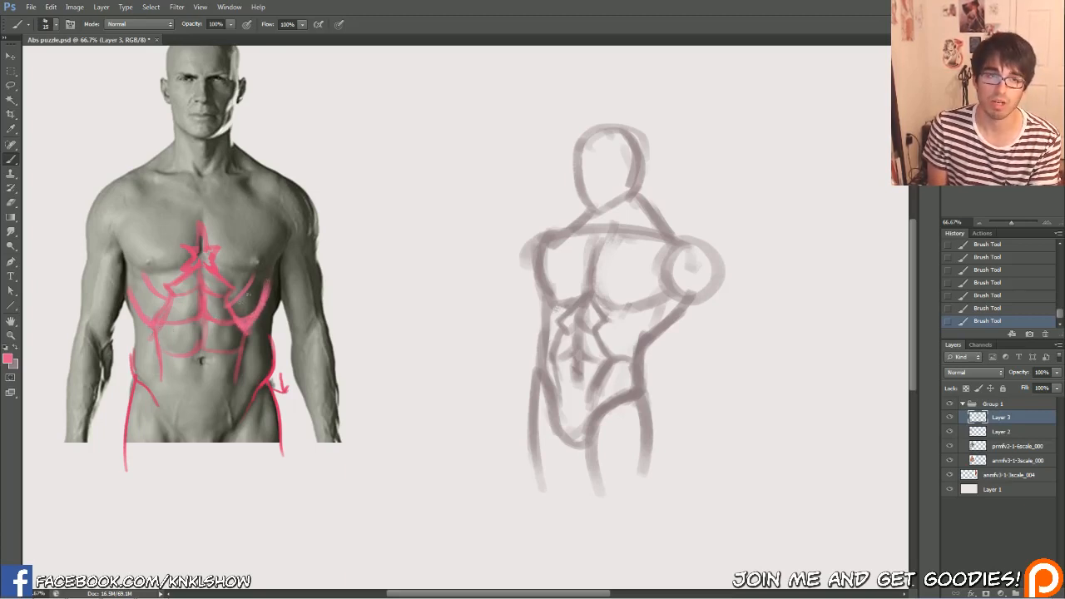
key(bracketright)
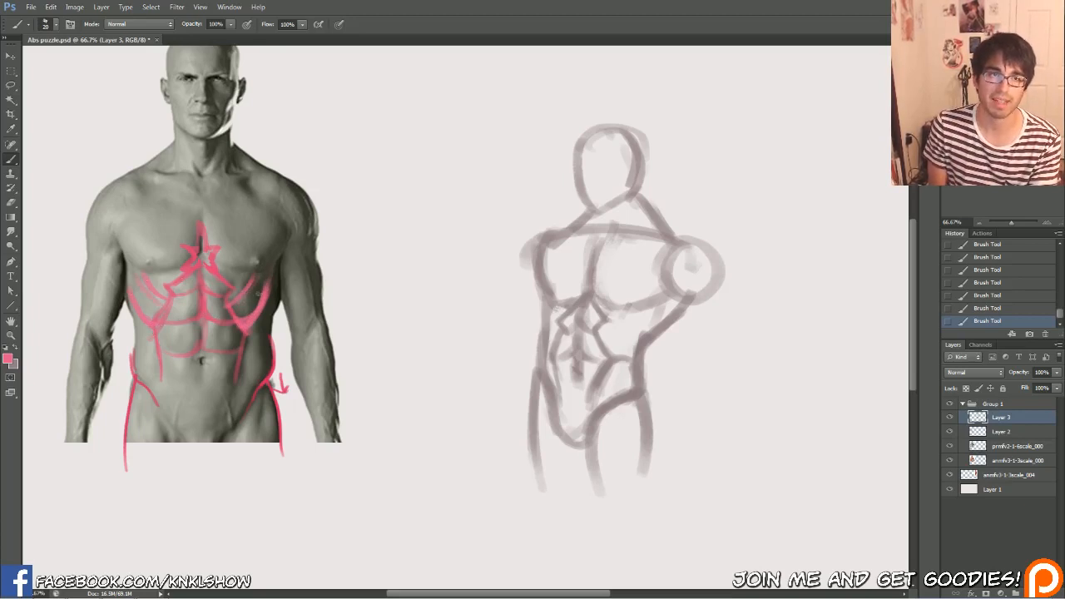
Mark the diagonal rib-muscle lines on the side-view anatomy reference in pink and circle the upper end of one line
scroll(206, 258, right, 3)
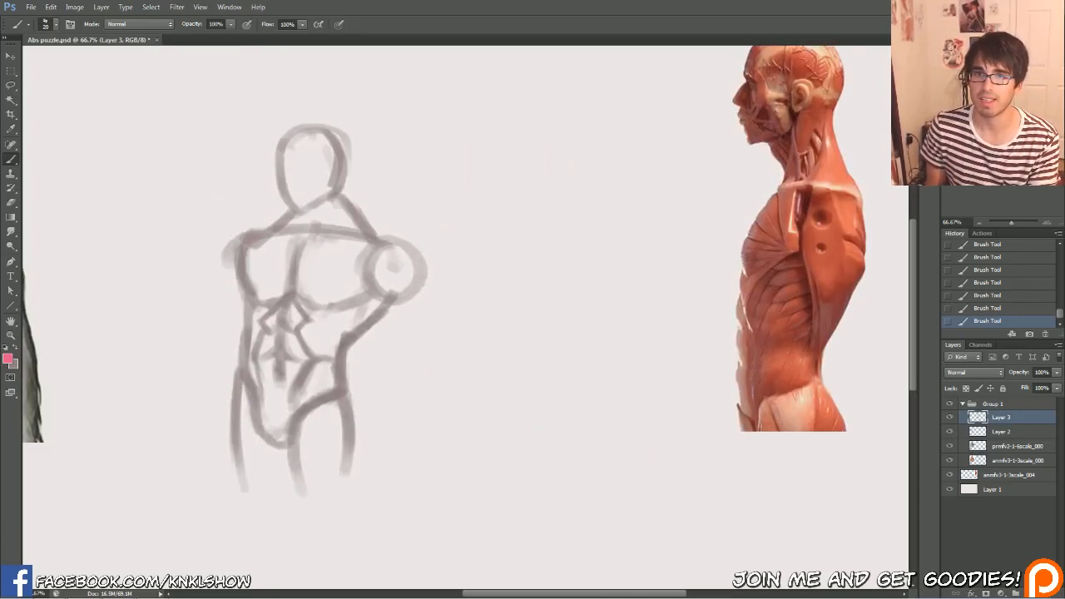
drag(746, 313, 776, 270)
mouse_move(752, 351)
mouse_down()
mouse_move(774, 321)
mouse_move(758, 364)
mouse_move(790, 297)
mouse_up()
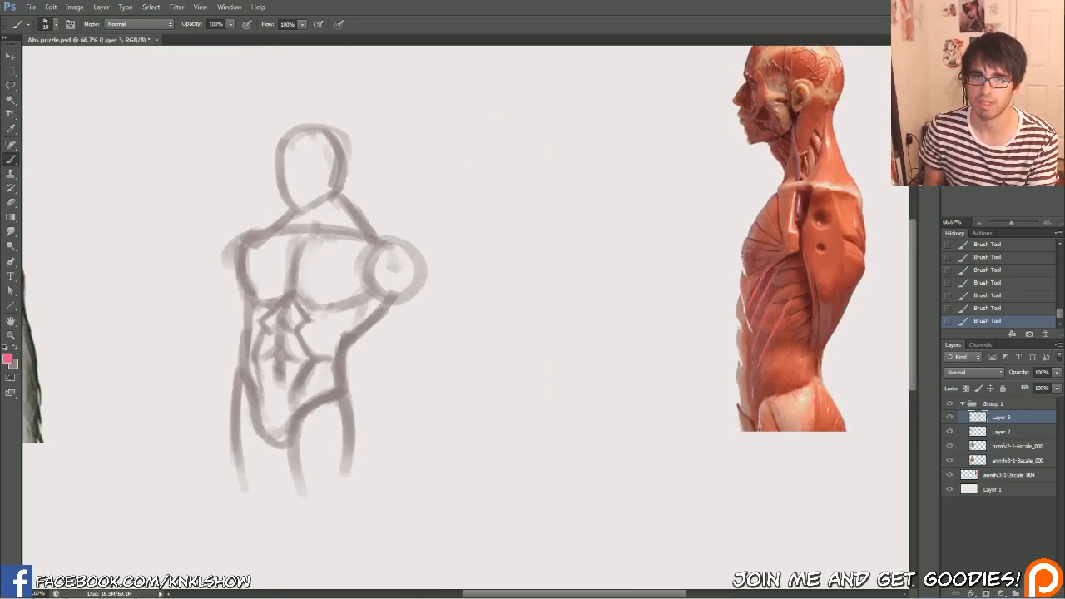
scroll(708, 240, left, 2)
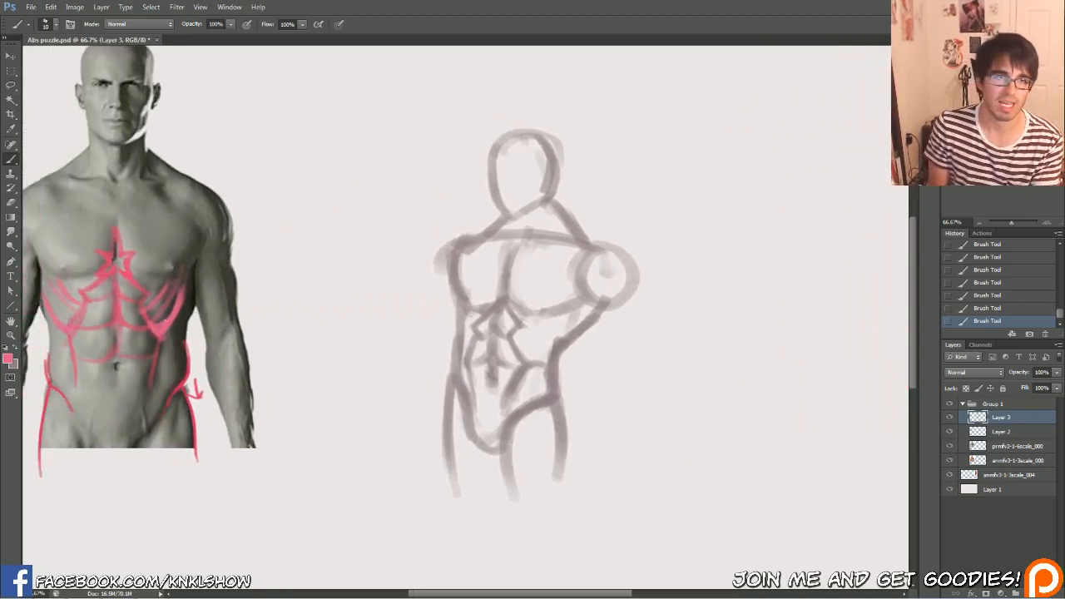
scroll(466, 308, right, 2)
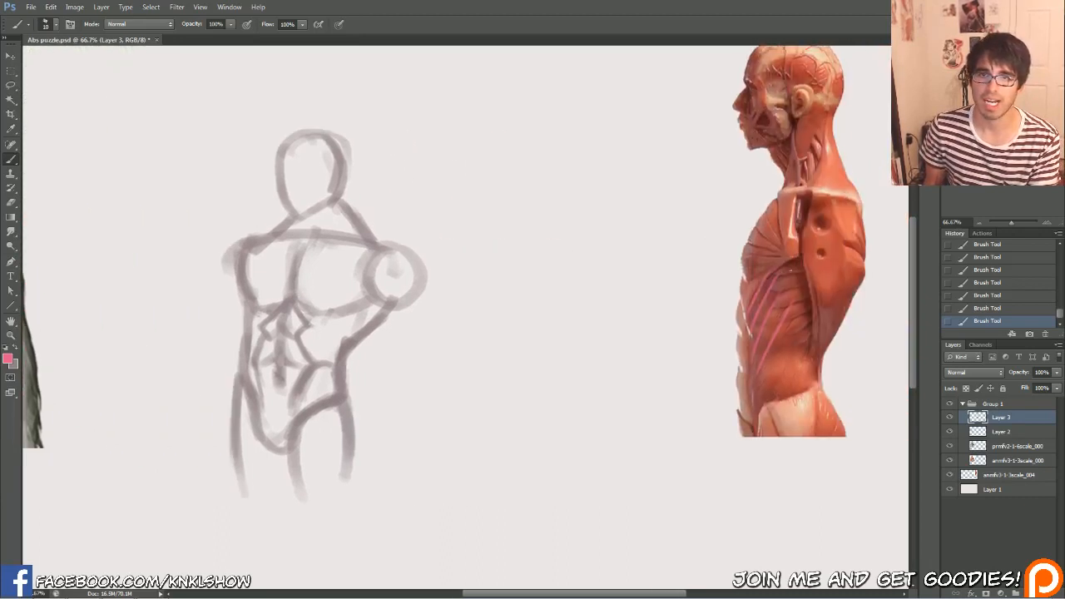
drag(493, 308, 504, 257)
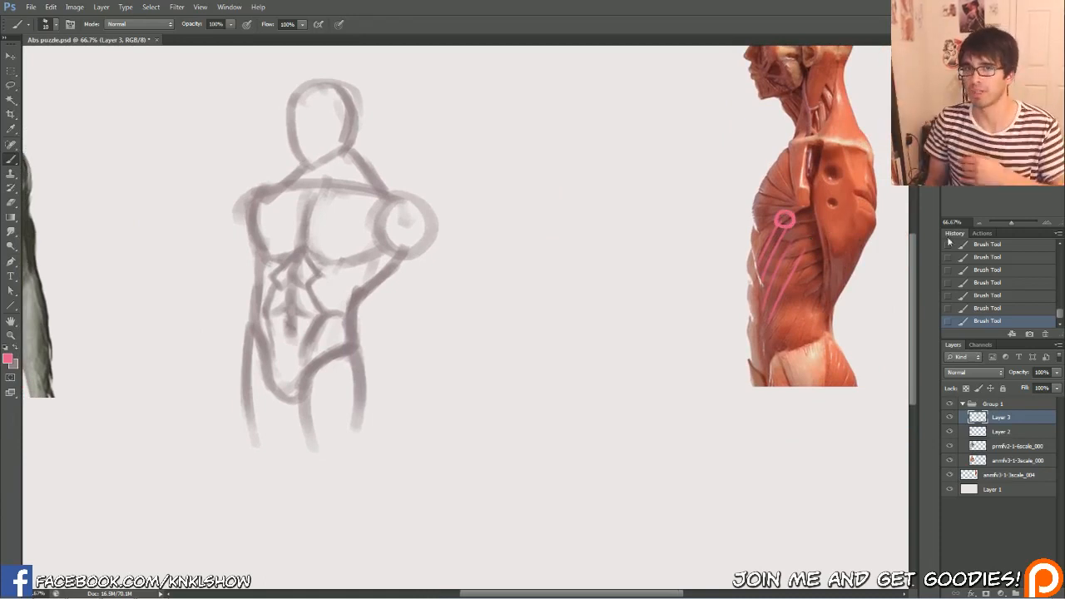
drag(374, 274, 661, 302)
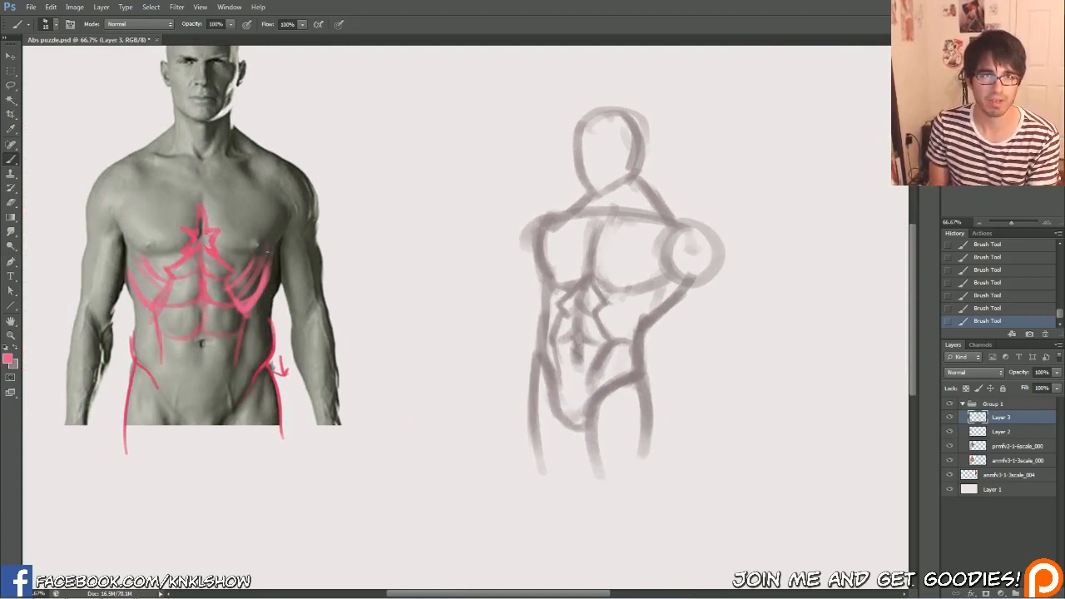
Add finger-like pink rib-muscle strokes with a small loop on the photo's torso beside the arrow-marked hip, and trace the flank's outer edge
mouse_move(267, 249)
mouse_down()
mouse_move(258, 274)
mouse_move(282, 266)
mouse_move(257, 271)
mouse_move(247, 289)
mouse_move(264, 268)
mouse_move(272, 274)
mouse_move(243, 297)
mouse_move(261, 274)
mouse_up()
key(bracketleft)
mouse_move(255, 281)
mouse_down()
mouse_move(291, 249)
mouse_move(250, 320)
mouse_move(284, 270)
mouse_up()
key(bracketright)
drag(283, 268, 276, 315)
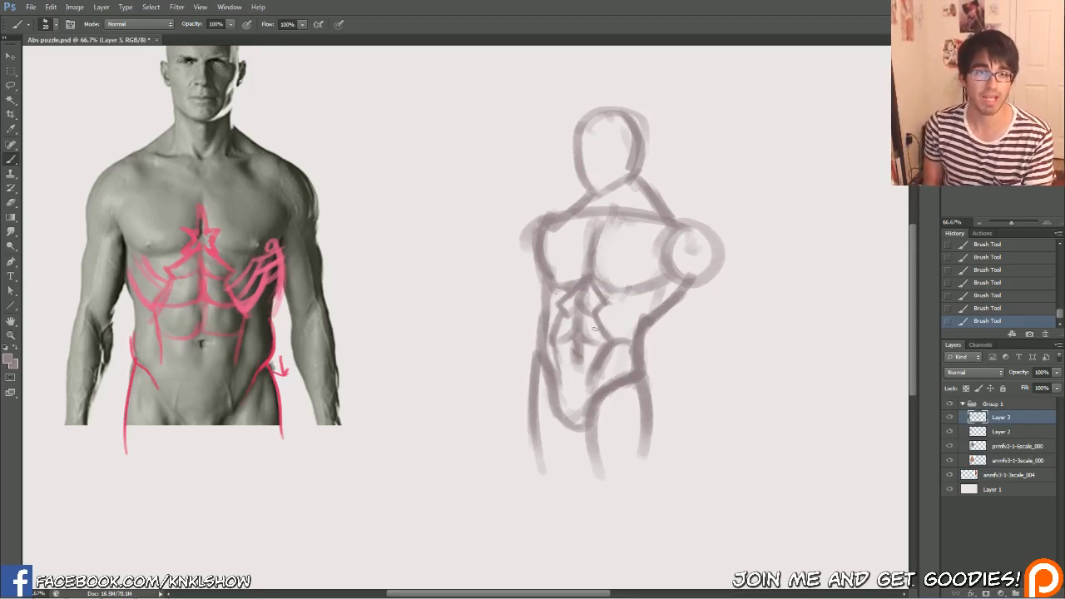
Choose a darker muted crimson as the foreground colour and fill Layer 3's existing strokes with it, keeping transparent pixels locked
key(bracketleft)
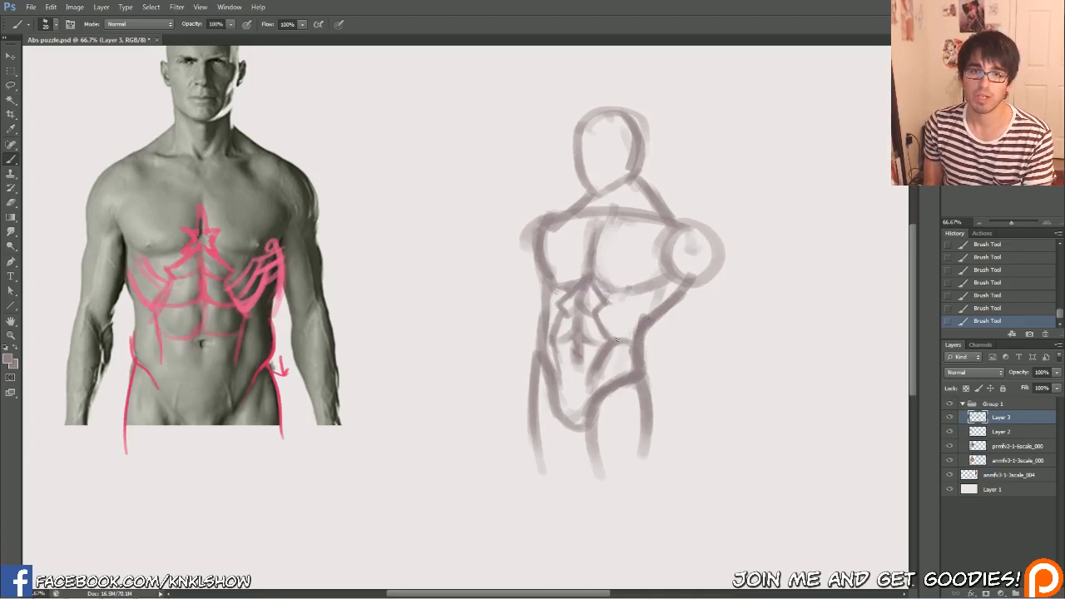
click(8, 358)
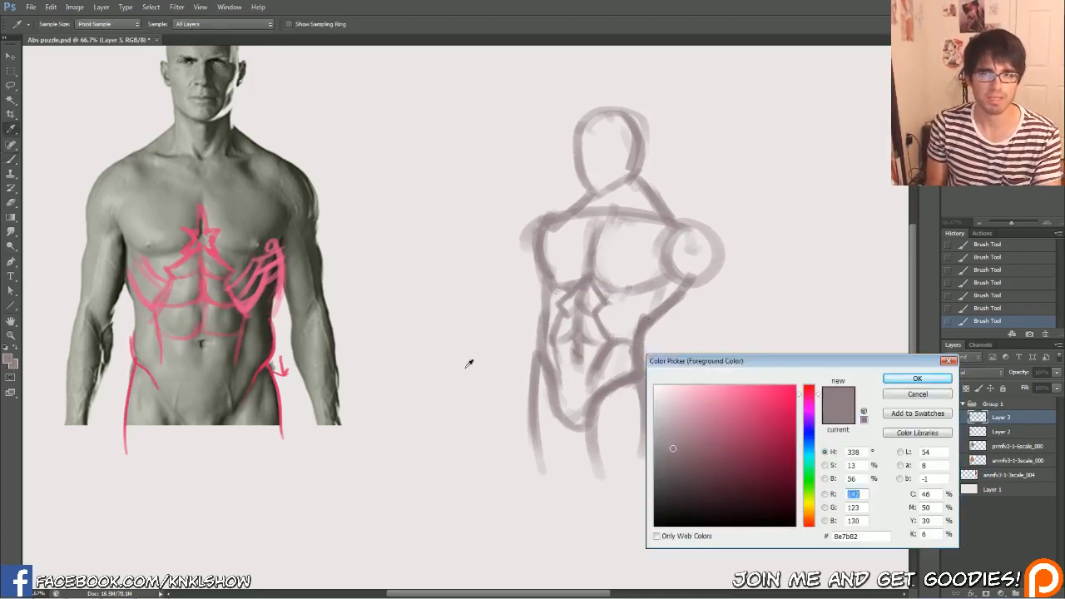
click(714, 452)
click(916, 378)
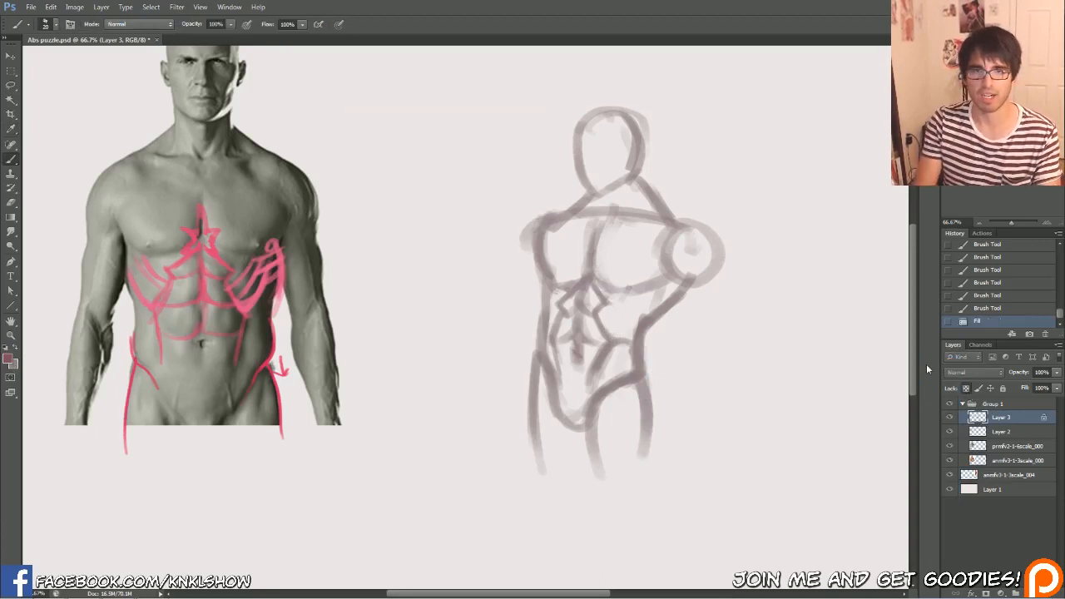
key(alt+BackSpace)
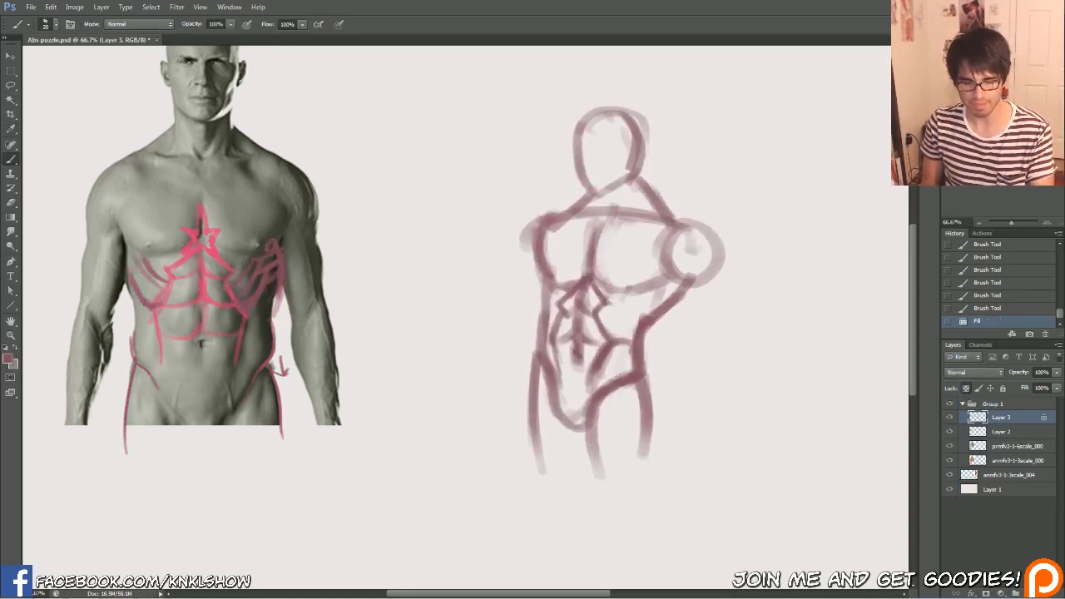
Unlock Layer 3's transparency and draw the lowest rib-muscle line from the abs up towards the armpit on the sketch's raised-shoulder side
drag(604, 340, 620, 339)
mouse_move(605, 342)
mouse_down()
mouse_move(629, 339)
mouse_move(634, 325)
mouse_up()
key(slash)
drag(617, 337, 639, 316)
drag(615, 337, 654, 291)
drag(619, 333, 654, 291)
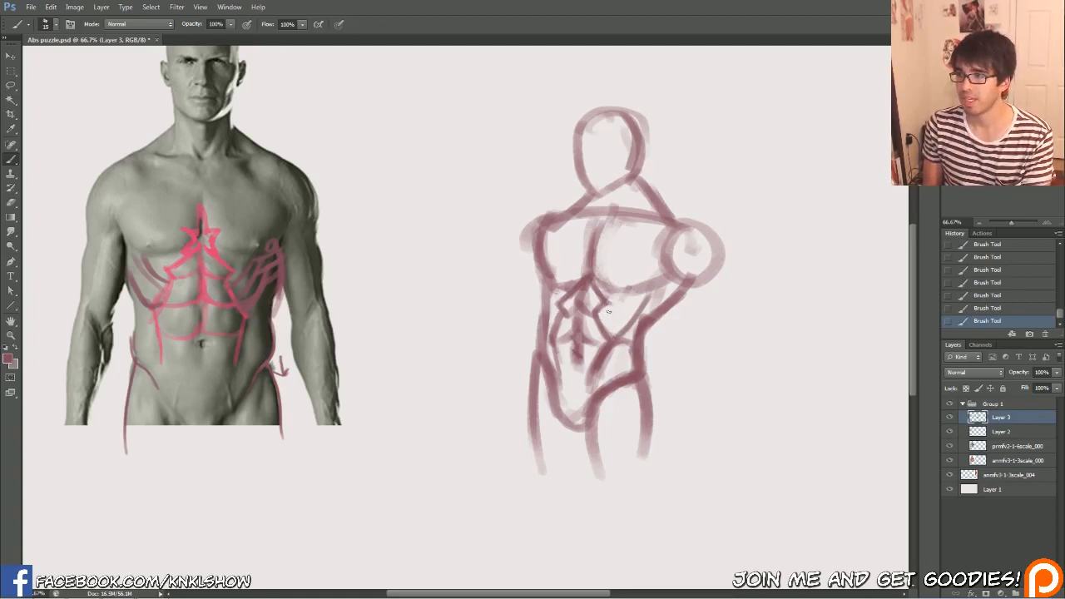
Draw the remaining slanted rib-muscle lines from the upper abs to the chest edge on the sketch's raised-shoulder side
drag(599, 313, 628, 289)
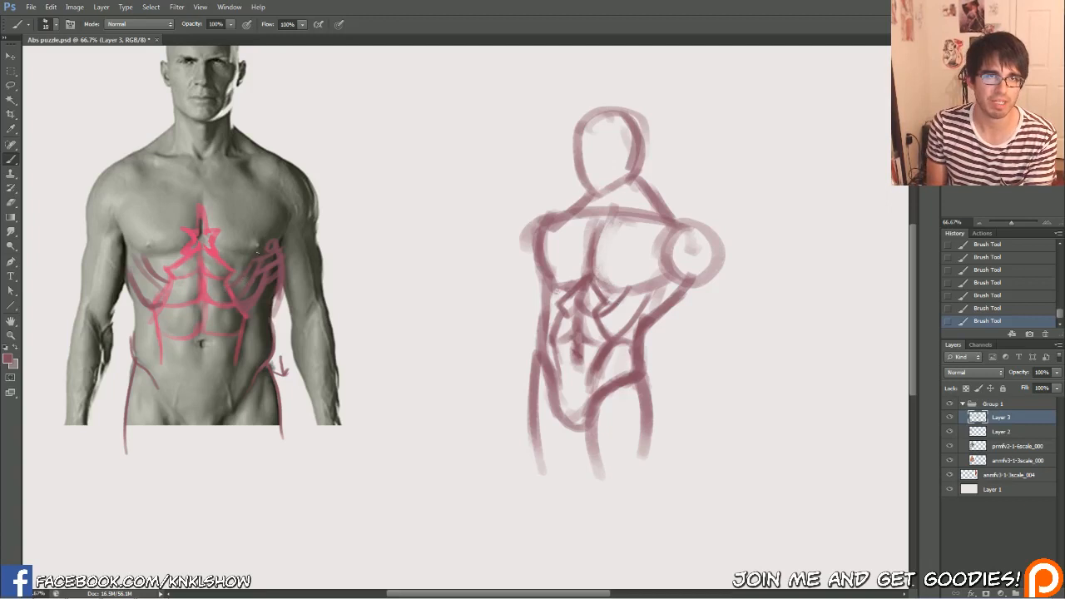
drag(601, 320, 639, 293)
mouse_move(619, 331)
mouse_down()
mouse_move(649, 301)
mouse_move(649, 279)
mouse_up()
mouse_move(606, 312)
mouse_down()
mouse_move(657, 264)
mouse_move(652, 274)
mouse_move(658, 237)
mouse_up()
key([)
key([)
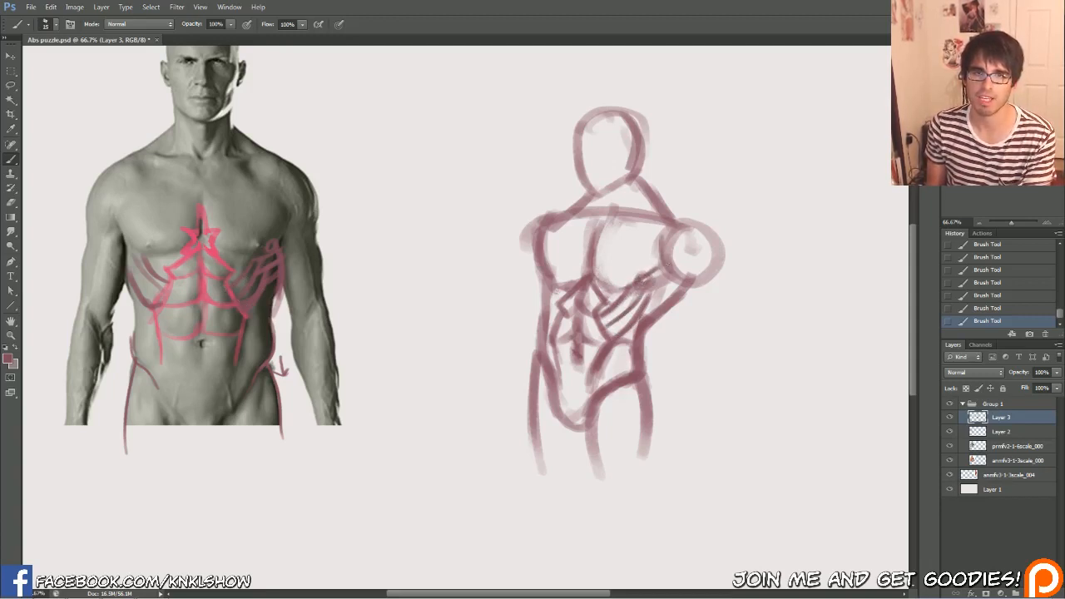
Refine the rib-muscle lines beneath the raised shoulder with brush and eraser, and draw the back muscle's edge from the armpit to the waist
drag(664, 276, 684, 248)
drag(667, 271, 679, 262)
mouse_move(634, 289)
mouse_down()
mouse_move(673, 283)
mouse_move(648, 314)
mouse_move(630, 314)
mouse_move(612, 386)
mouse_move(620, 310)
mouse_up()
mouse_move(628, 306)
mouse_down()
mouse_move(617, 317)
mouse_move(601, 301)
mouse_move(625, 293)
mouse_move(651, 326)
mouse_move(643, 337)
mouse_up()
key(b)
drag(687, 280, 654, 310)
drag(677, 301, 645, 340)
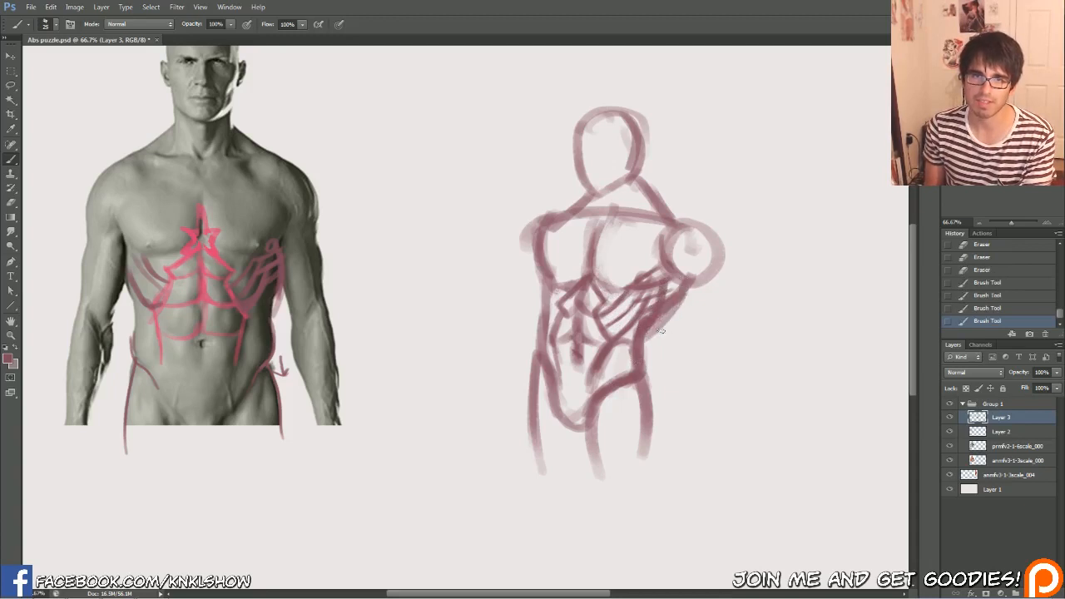
Erase the rough strokes along the back muscle below the raised shoulder and redraw its edge more cleanly
key(e)
drag(665, 293, 648, 333)
mouse_move(670, 291)
mouse_down()
mouse_move(656, 335)
mouse_move(687, 297)
mouse_move(647, 332)
mouse_move(653, 324)
mouse_up()
key(b)
drag(670, 296, 652, 327)
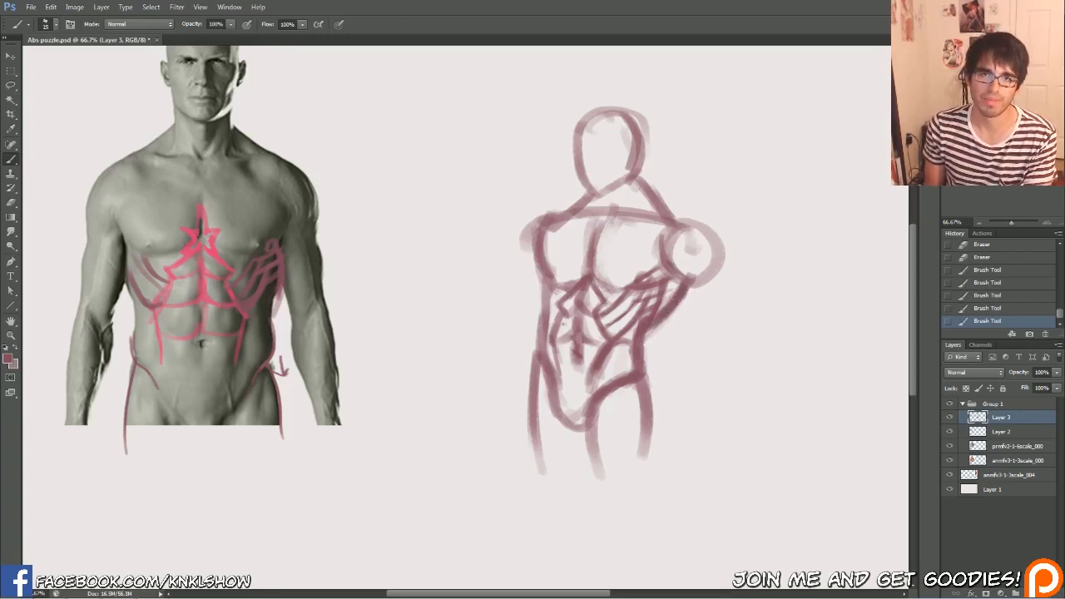
Draw the short rib-muscle strokes on the far side of the sketched torso and clean up that flank's outline
key(bracketleft)
key(bracketleft)
mouse_move(552, 294)
mouse_down()
mouse_move(563, 313)
mouse_move(549, 338)
mouse_move(555, 308)
mouse_move(548, 322)
mouse_up()
drag(546, 286, 548, 301)
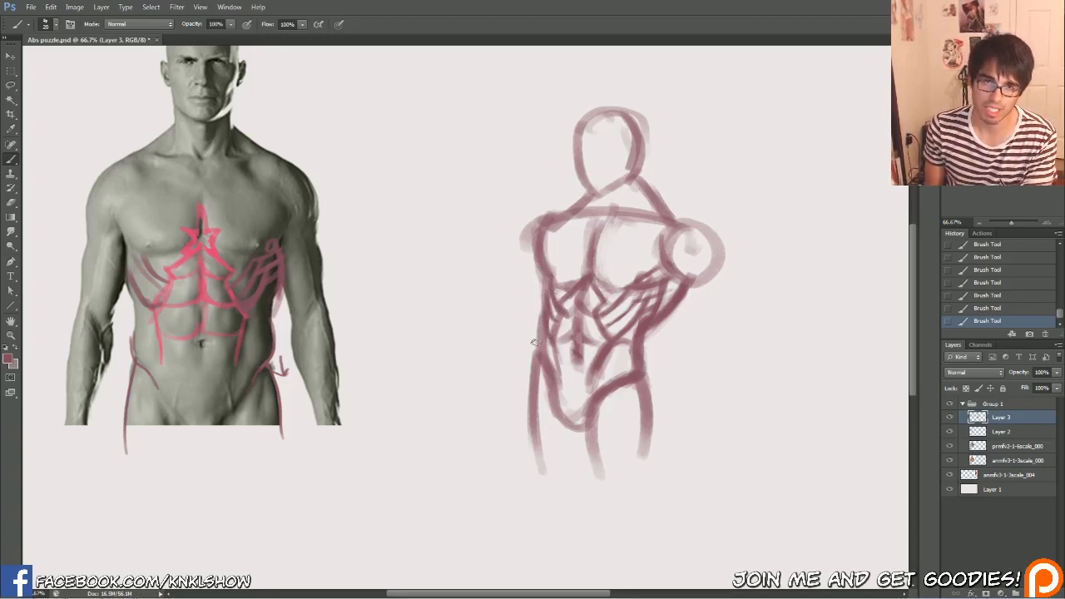
drag(535, 342, 538, 319)
drag(535, 288, 537, 303)
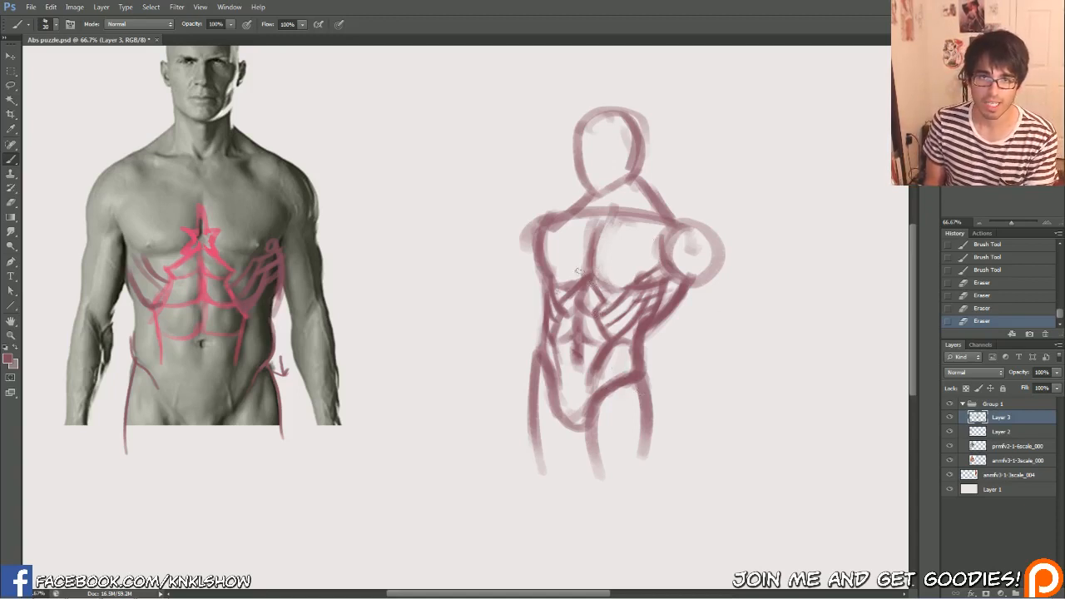
Darken the sketched figure's chest and collarbone lines and draw a heavier outline around the raised shoulder
drag(621, 288, 599, 281)
drag(607, 285, 593, 266)
mouse_move(593, 271)
mouse_down()
mouse_move(599, 223)
mouse_move(661, 219)
mouse_up()
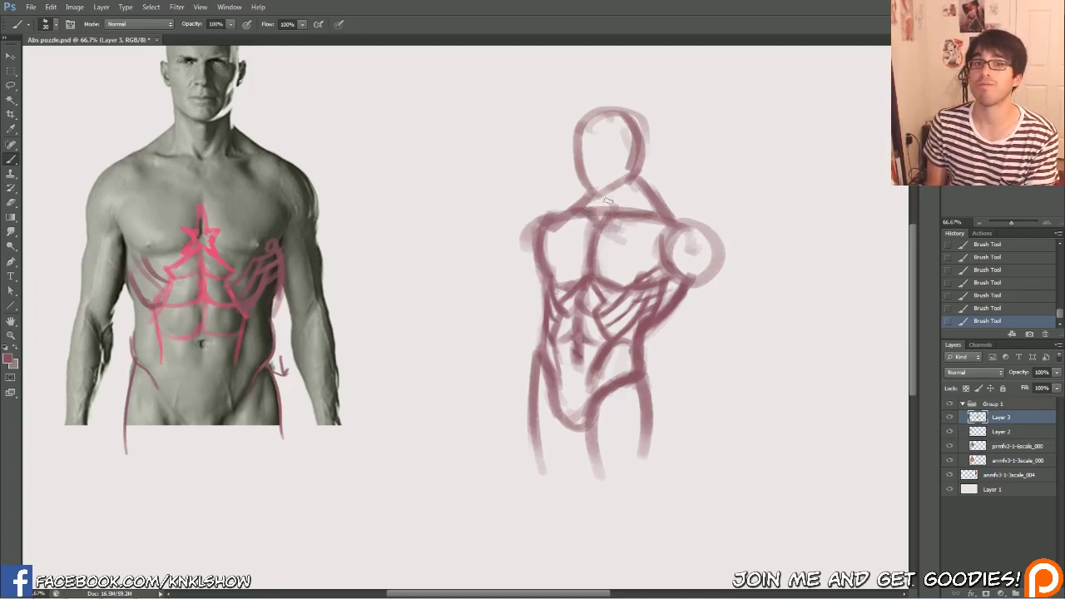
mouse_move(657, 217)
mouse_down()
mouse_move(714, 232)
mouse_move(725, 254)
mouse_move(699, 279)
mouse_move(675, 237)
mouse_move(712, 265)
mouse_move(707, 290)
mouse_move(714, 227)
mouse_up()
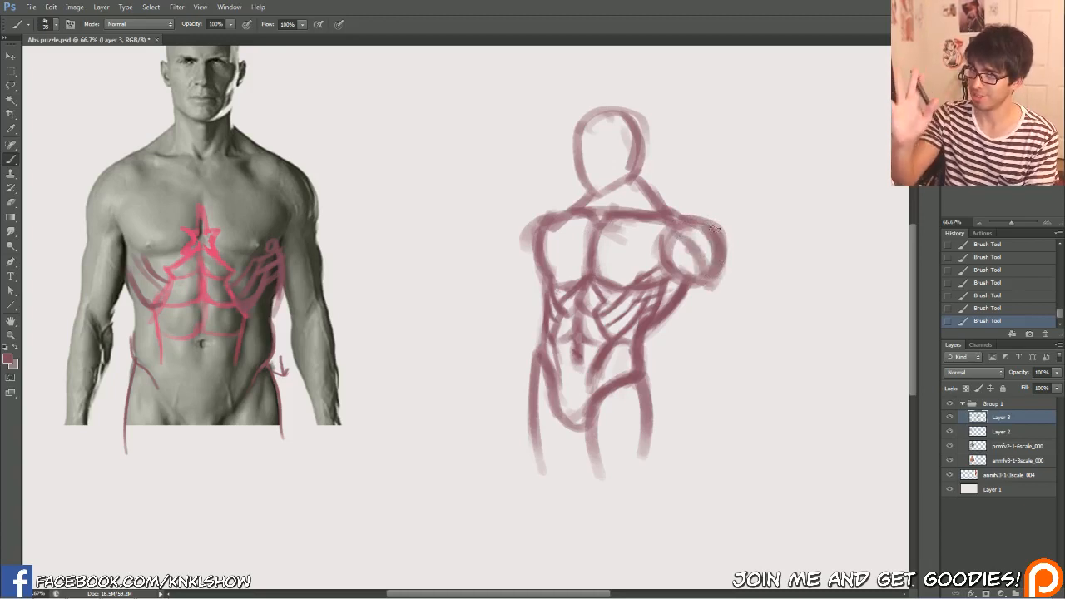
Draw the diagonal neck muscle down to the collarbone and refine the trapezius slope to the raised shoulder
mouse_move(675, 268)
mouse_down()
mouse_move(707, 287)
mouse_move(722, 251)
mouse_move(634, 163)
mouse_up()
mouse_move(626, 202)
mouse_down()
mouse_move(631, 183)
mouse_move(596, 192)
mouse_up()
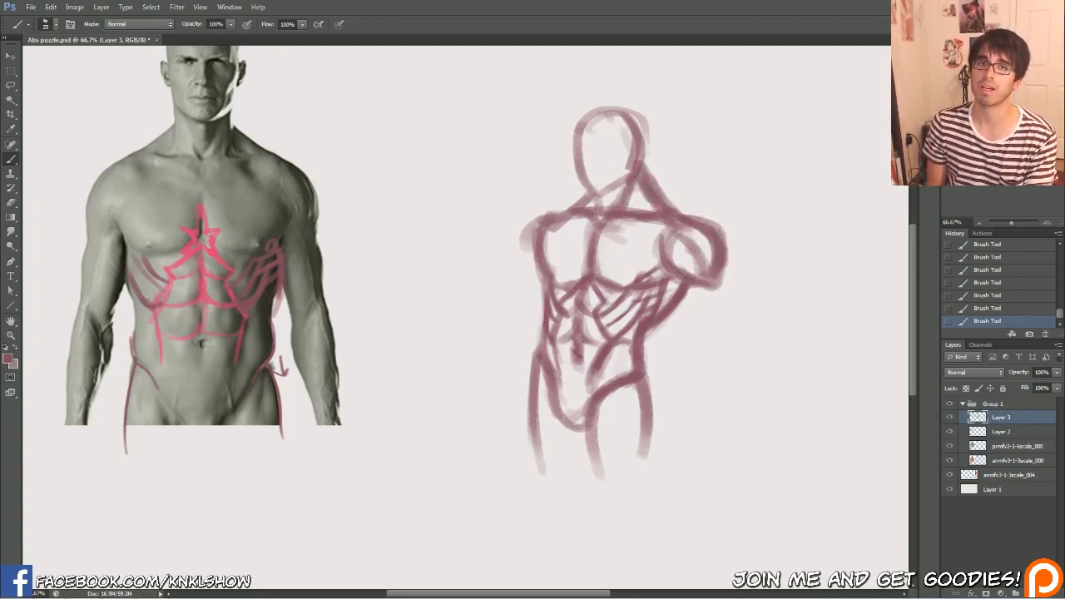
drag(684, 216, 656, 183)
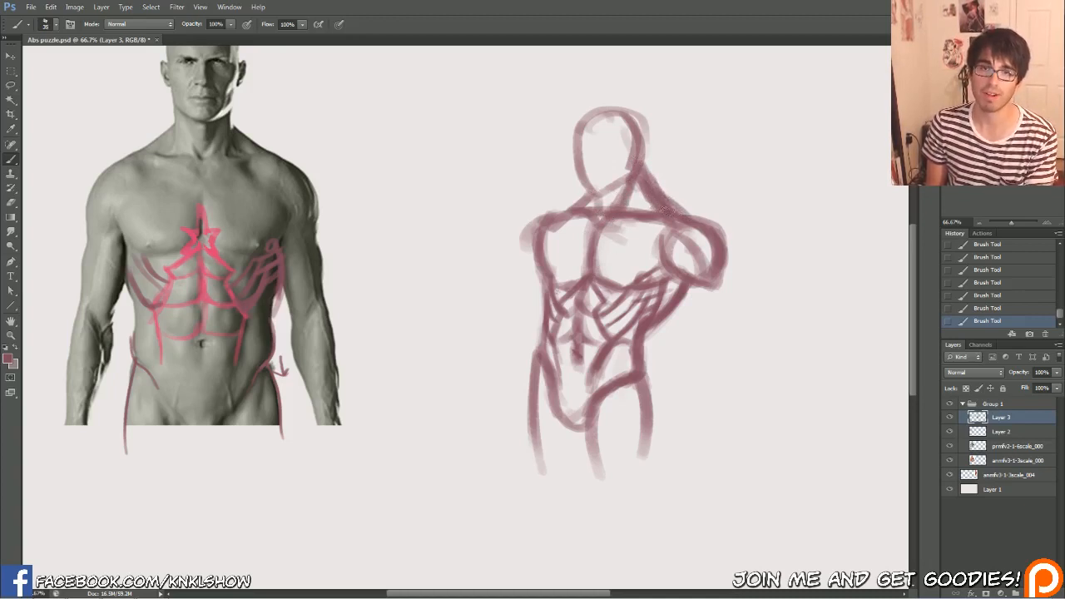
mouse_move(663, 211)
mouse_down()
mouse_move(657, 183)
mouse_move(642, 188)
mouse_move(647, 167)
mouse_up()
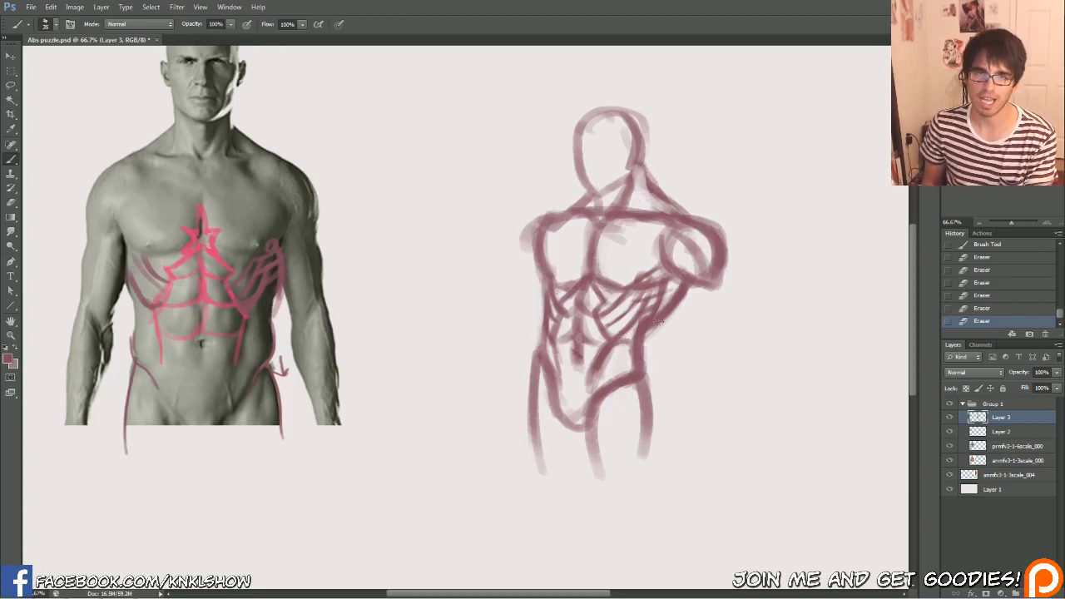
Redraw the face side of the sketched head down to the chin and strengthen the slope to the far shoulder
mouse_move(598, 195)
mouse_down()
mouse_move(628, 176)
mouse_move(631, 162)
mouse_move(625, 177)
mouse_move(586, 191)
mouse_move(574, 163)
mouse_up()
drag(581, 173, 571, 141)
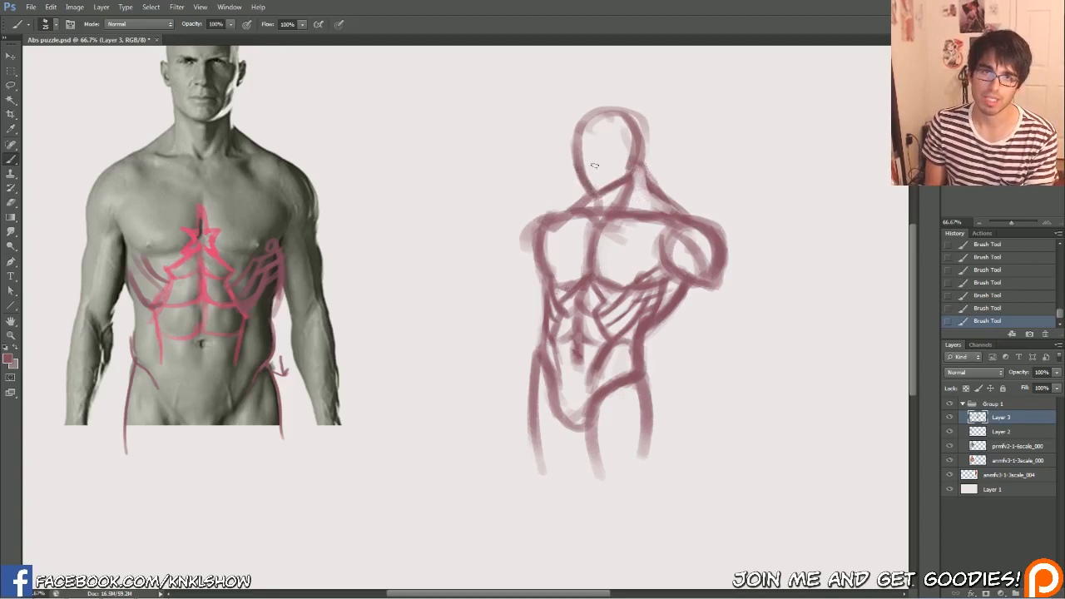
drag(588, 194, 548, 222)
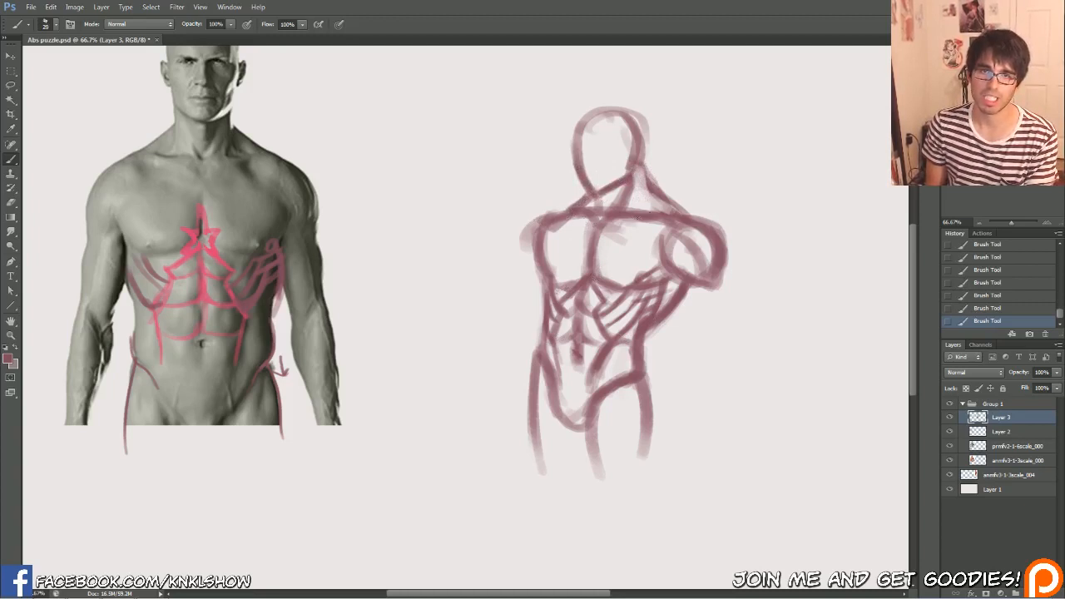
Brush light, broad muscle-fibre strokes across both pecs of the sketched figure, angled towards the shoulders
mouse_move(634, 227)
mouse_down()
mouse_move(667, 225)
mouse_move(637, 223)
mouse_move(642, 266)
mouse_up()
mouse_move(665, 220)
mouse_down()
mouse_move(666, 266)
mouse_move(634, 239)
mouse_move(650, 269)
mouse_move(613, 242)
mouse_up()
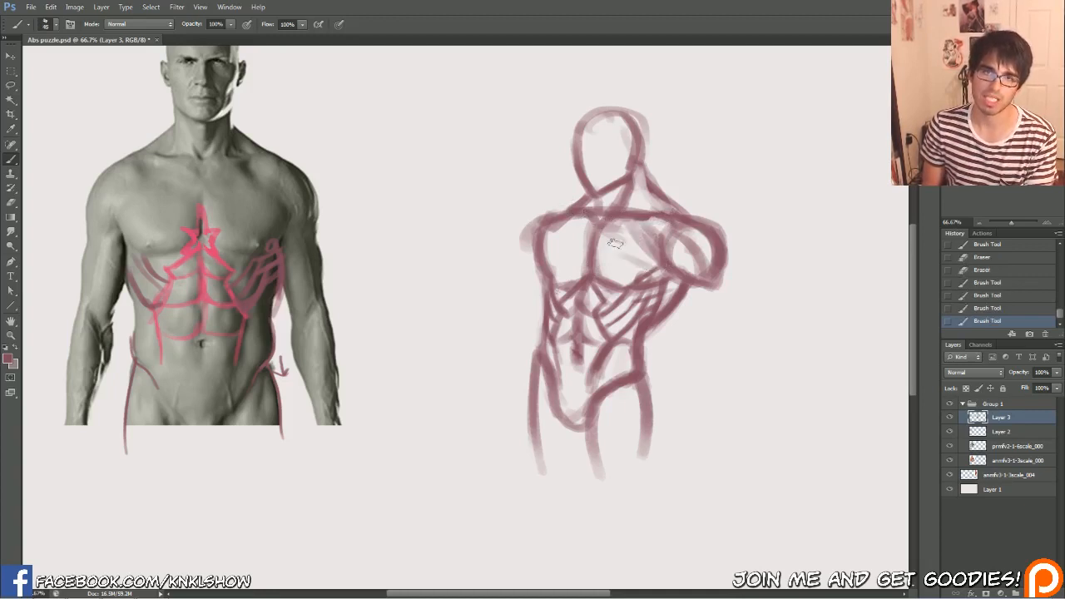
drag(547, 255, 564, 227)
drag(554, 268, 580, 238)
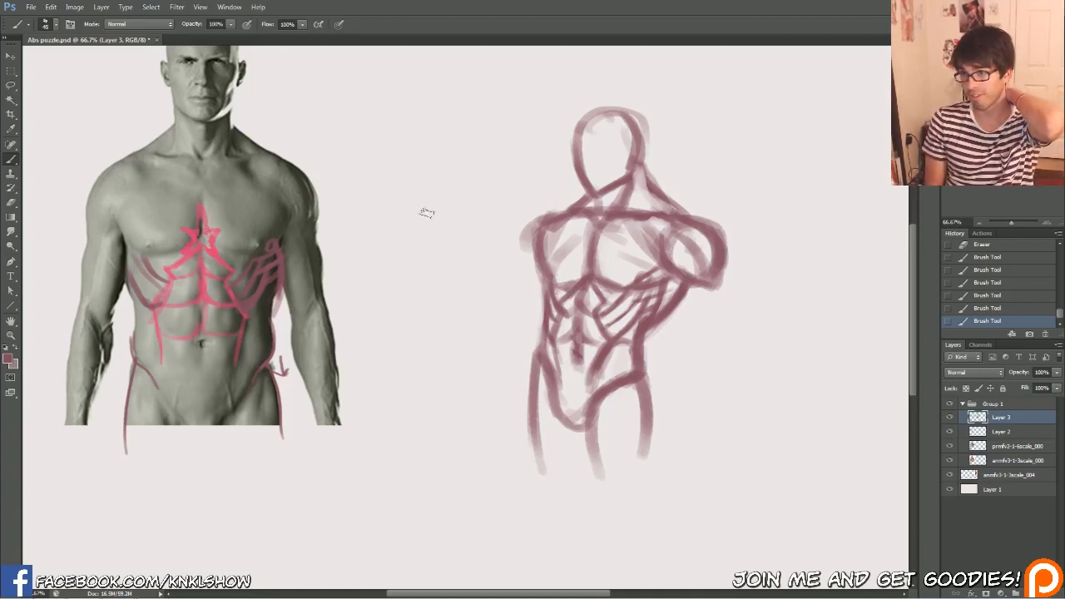
drag(645, 246, 644, 265)
drag(515, 301, 604, 340)
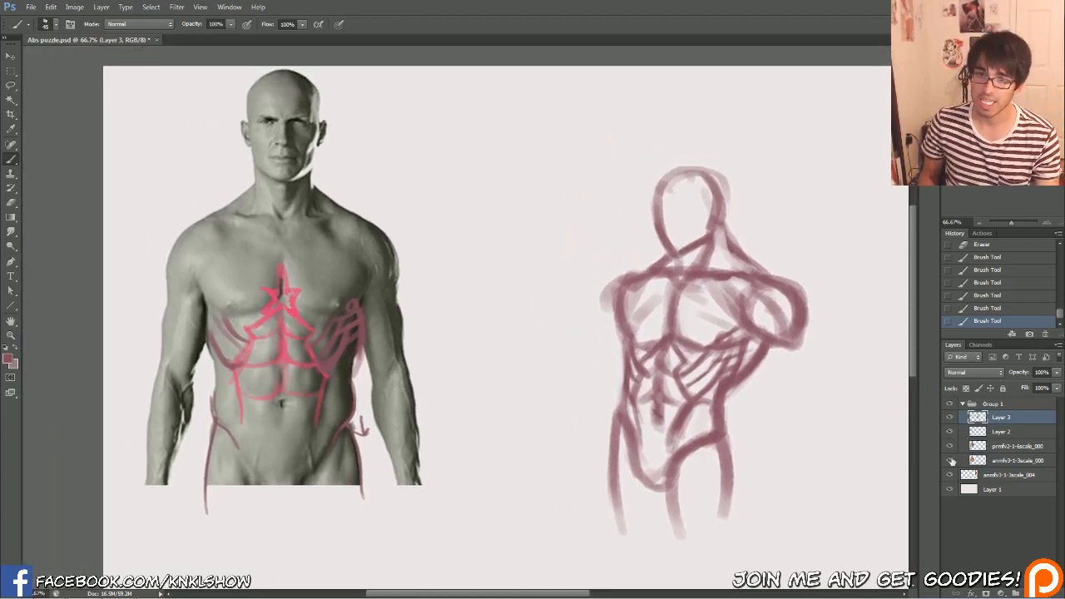
Hide Layer 2 and clear the rib and hip strokes drawn over the reference figure on Layer 3
click(949, 432)
click(949, 418)
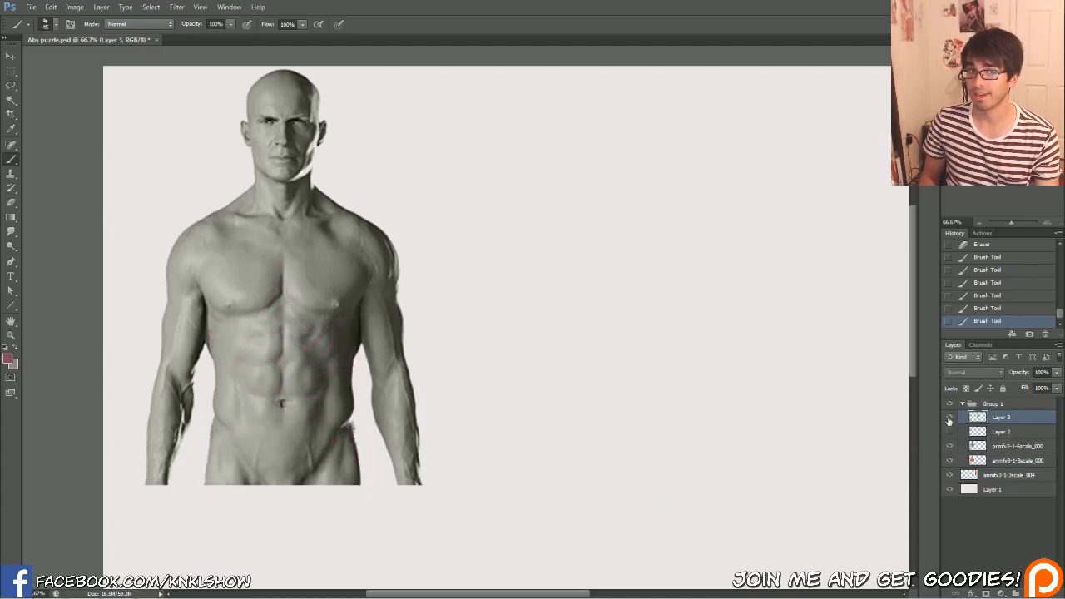
click(949, 418)
key(l)
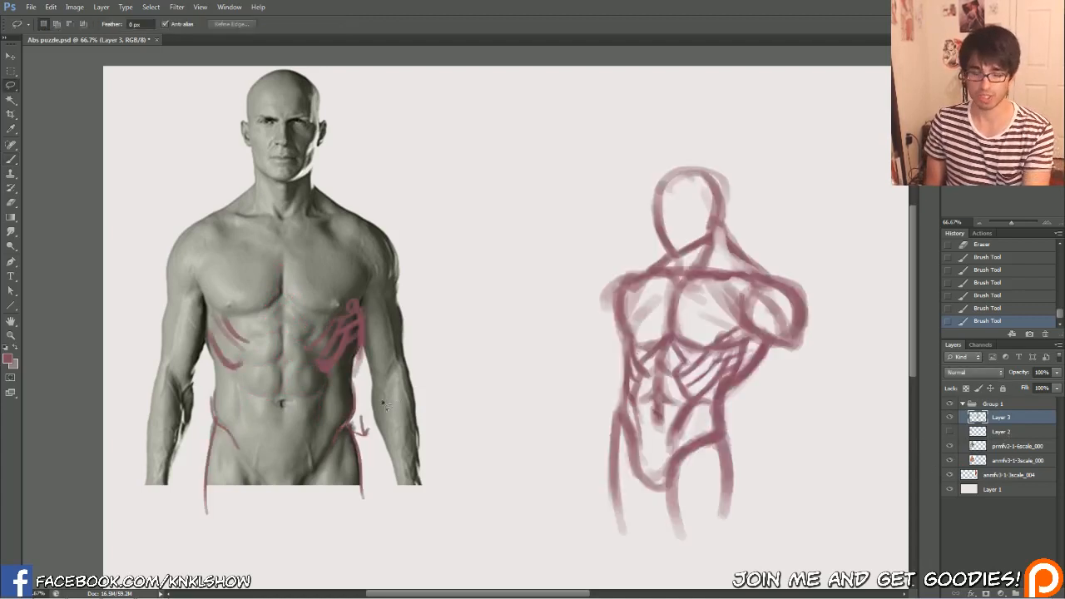
drag(338, 559, 104, 544)
key(Delete)
key(ctrl+d)
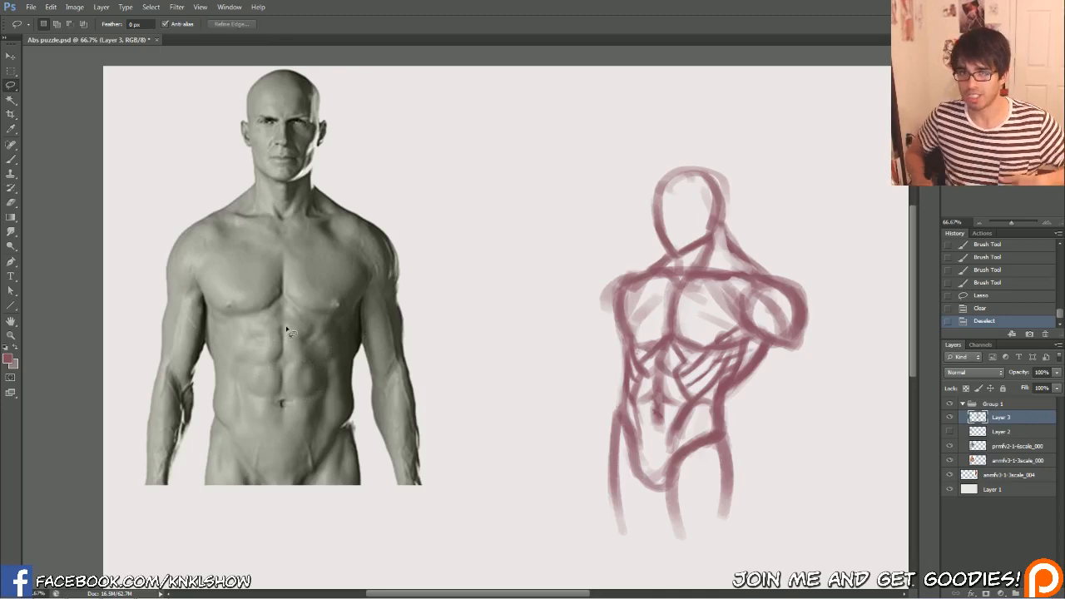
Compare the grey torso reference with the muscle and skeleton reference beneath it, checking the sketch layers' visibility
click(949, 446)
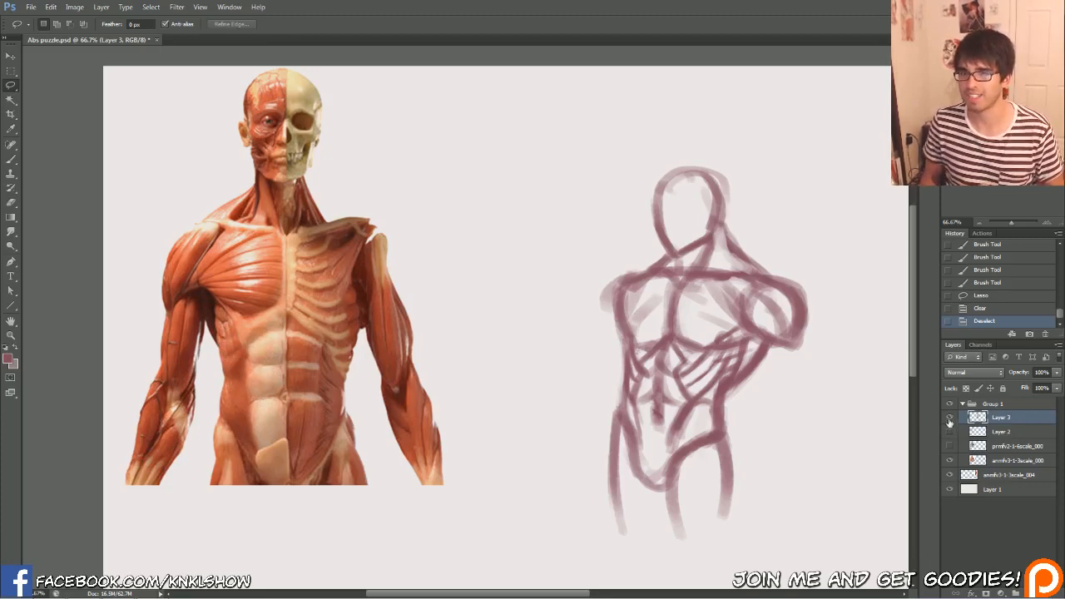
click(949, 418)
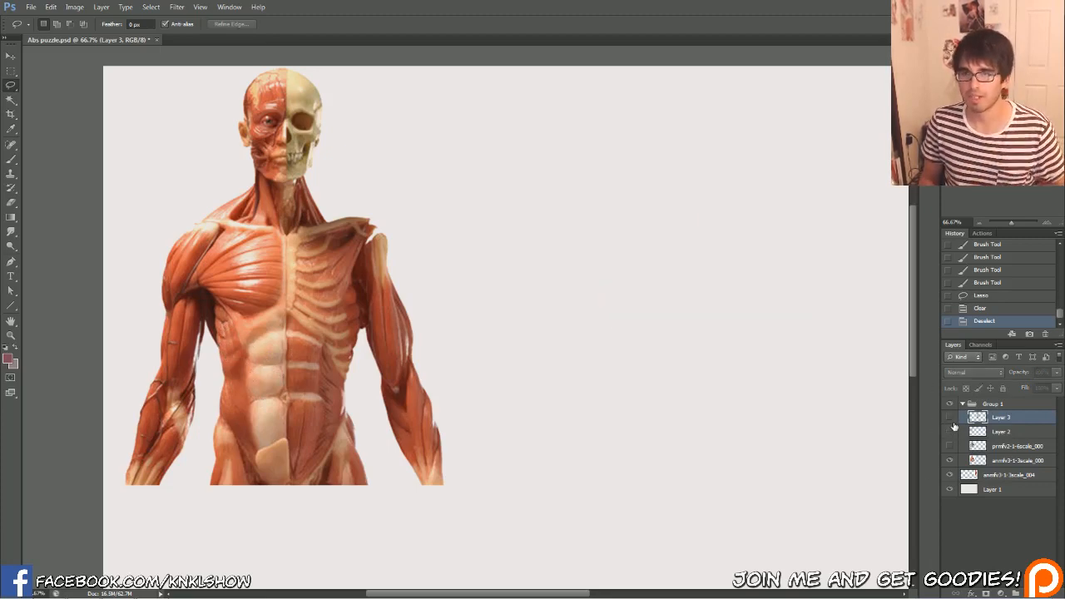
click(949, 417)
click(949, 431)
click(949, 432)
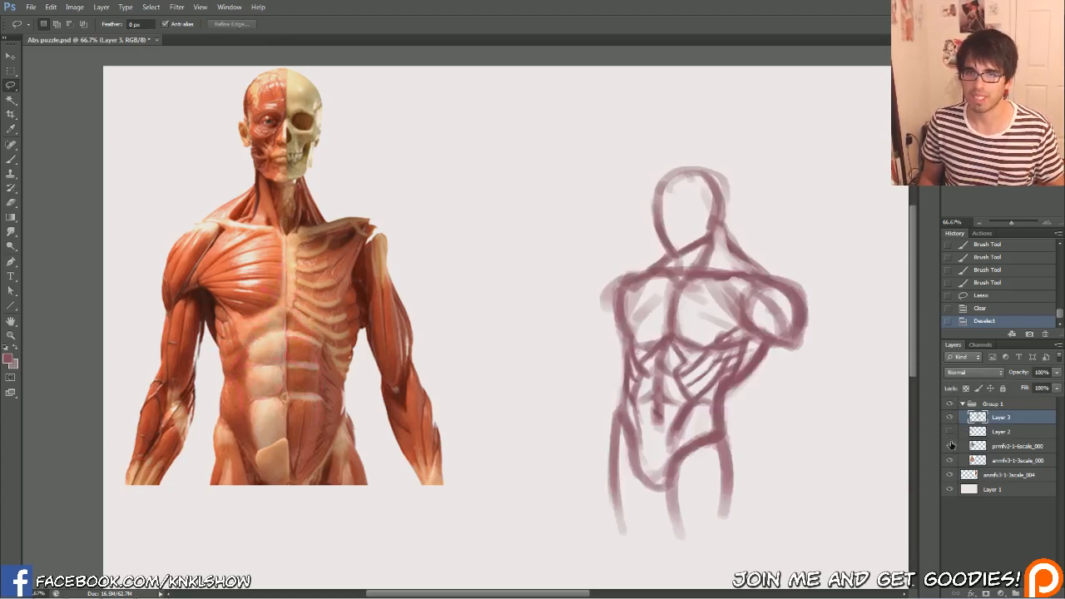
click(949, 446)
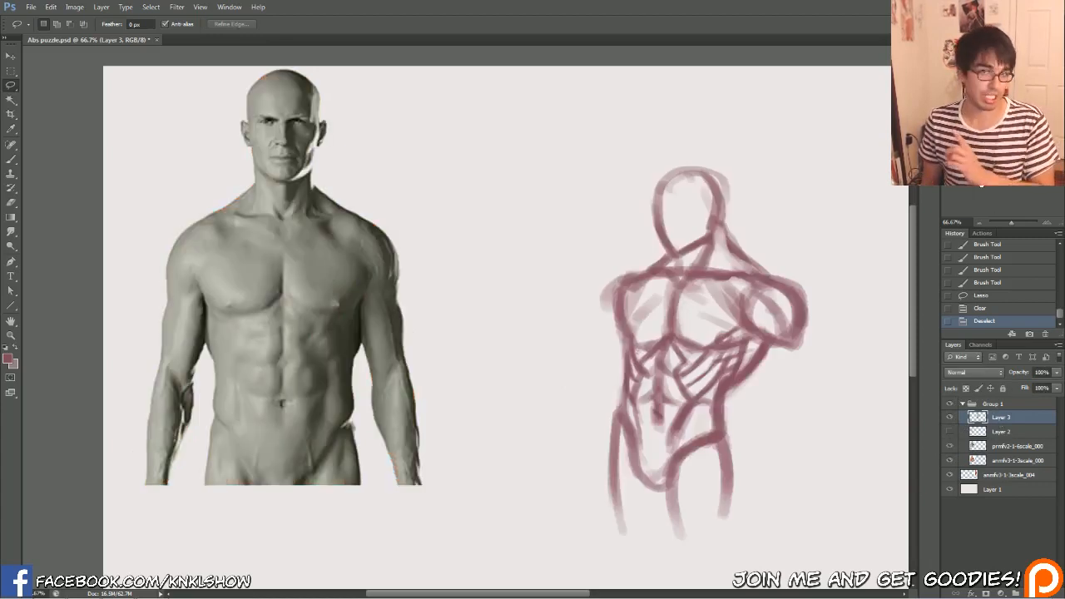
Duplicate Layer 3, hide the original, and scale the copied torso sketch up to about 126%
key(ctrl+j)
click(949, 432)
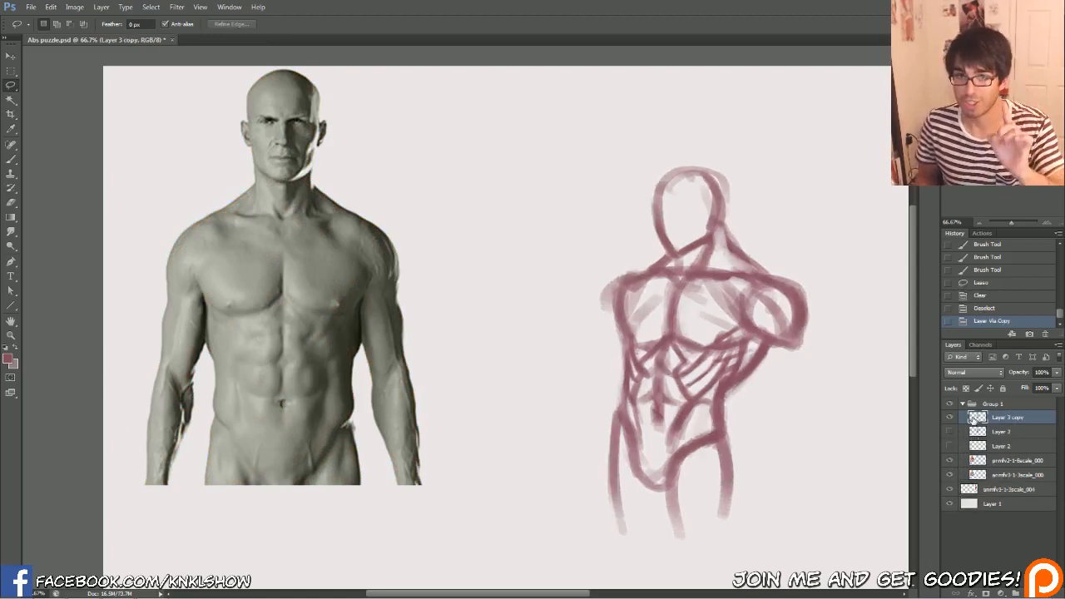
key(ctrl+t)
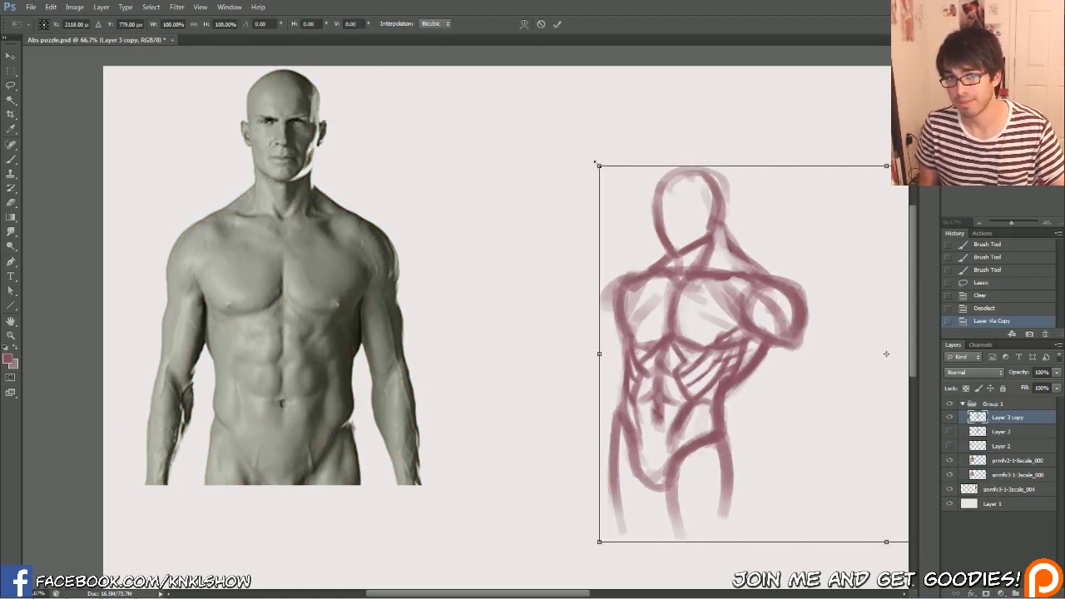
mouse_move(594, 161)
mouse_down()
mouse_move(515, 111)
mouse_move(524, 116)
mouse_up()
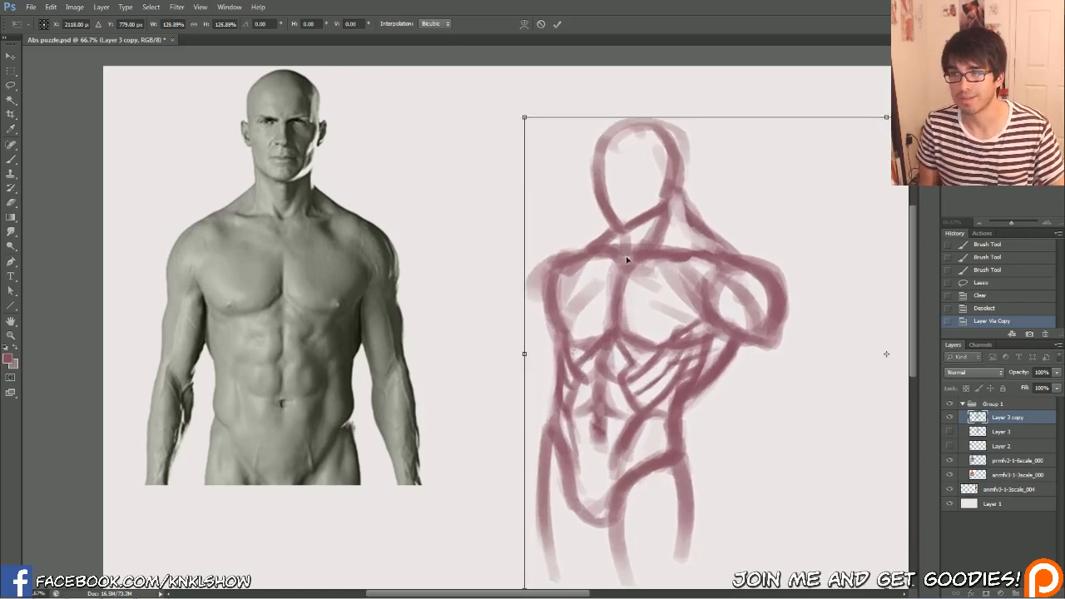
key(Return)
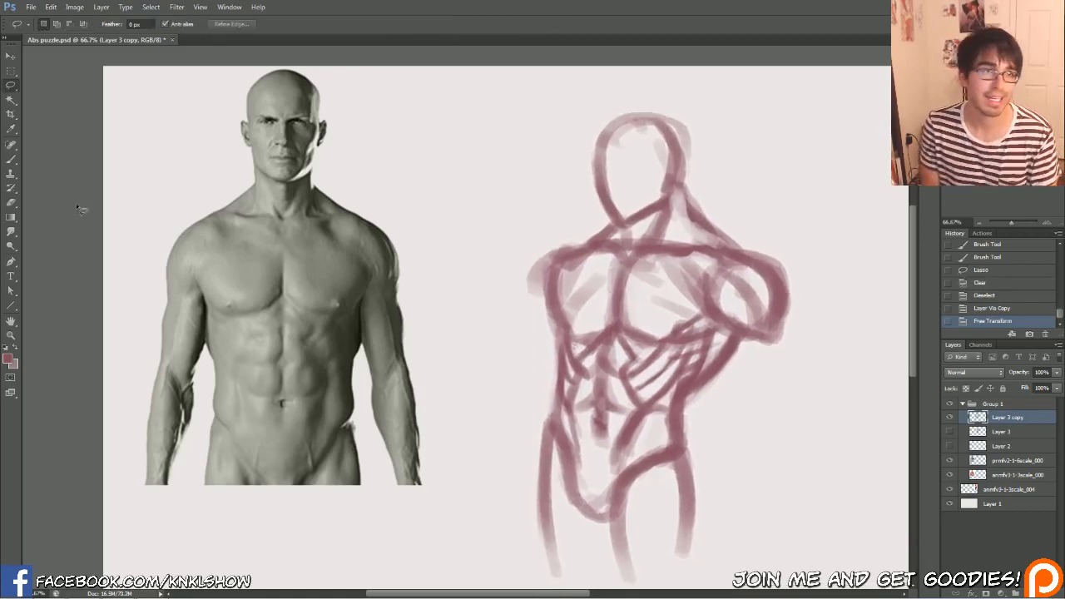
Brush soft, broad strokes across the upper chest just below the collarbones of the enlarged sketch
click(10, 161)
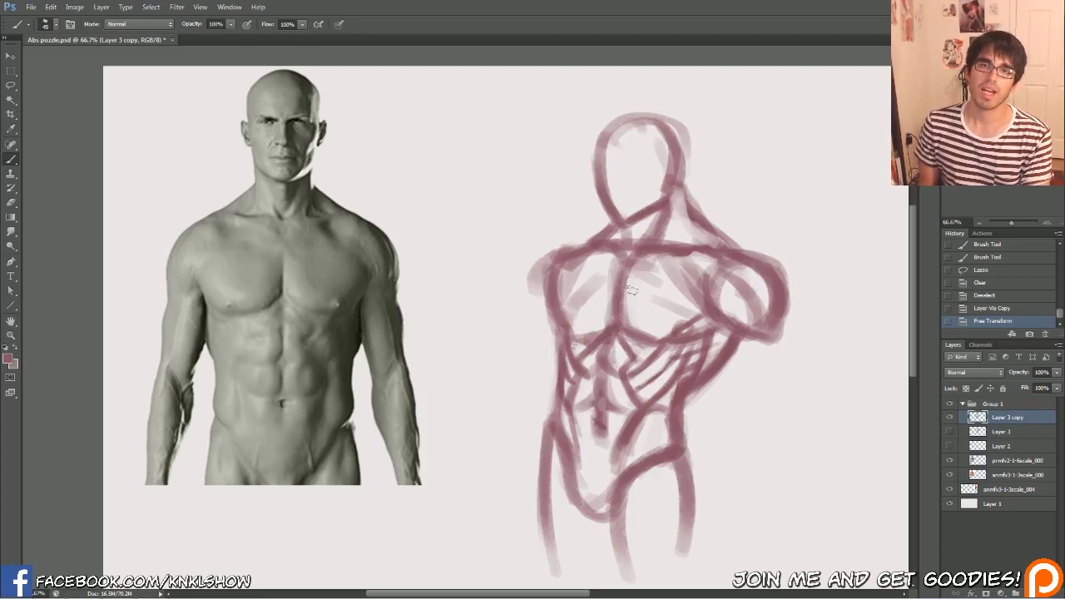
key(])
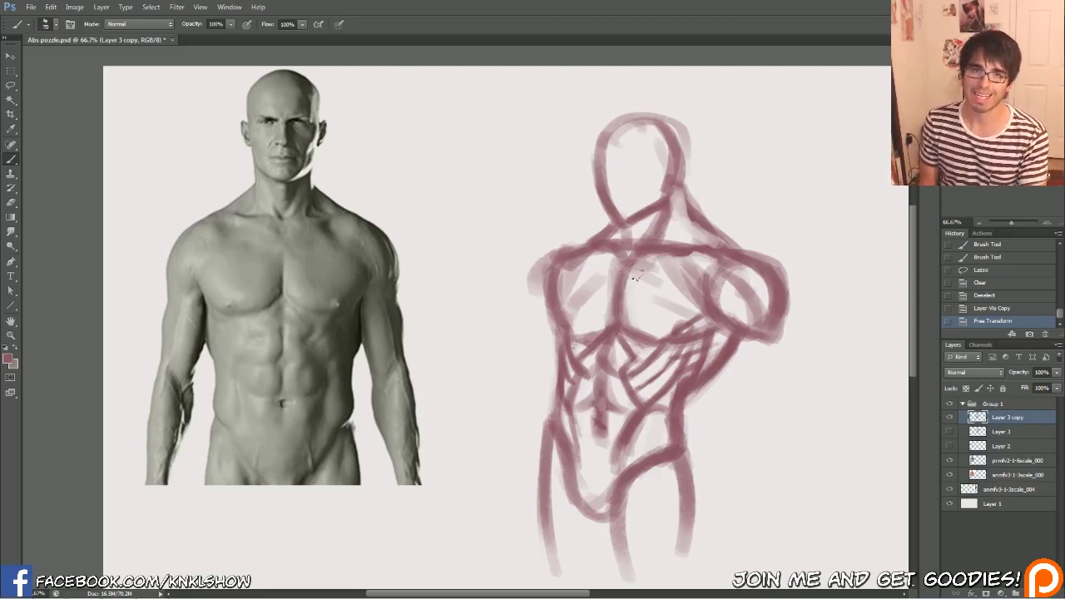
drag(648, 262, 664, 274)
mouse_move(659, 256)
mouse_down()
mouse_move(637, 274)
mouse_move(565, 287)
mouse_up()
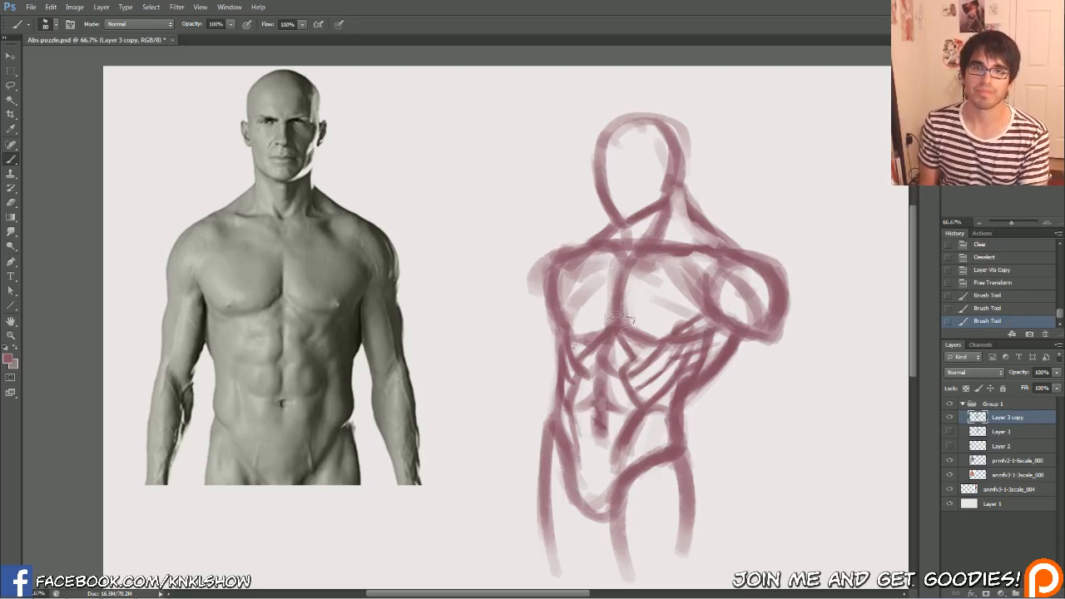
Clean up the upper abs just below the sternum with small brush and eraser touches
key(bracketleft)
key(bracketleft)
key(bracketleft)
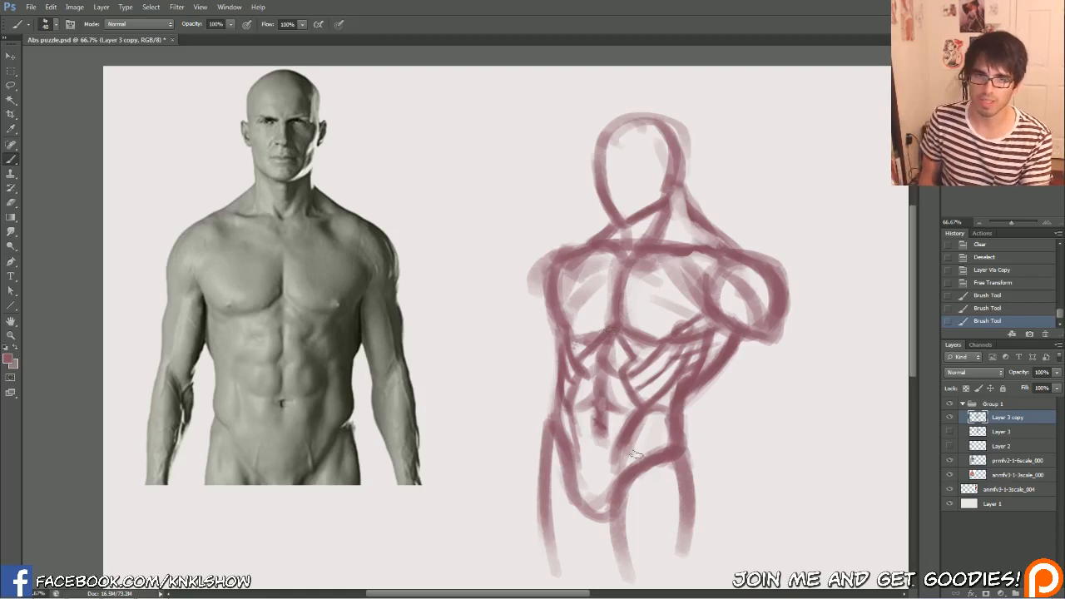
mouse_move(613, 366)
mouse_down()
mouse_move(619, 344)
mouse_move(585, 376)
mouse_move(591, 364)
mouse_move(616, 365)
mouse_up()
key(bracketleft)
key(bracketleft)
drag(614, 357, 619, 359)
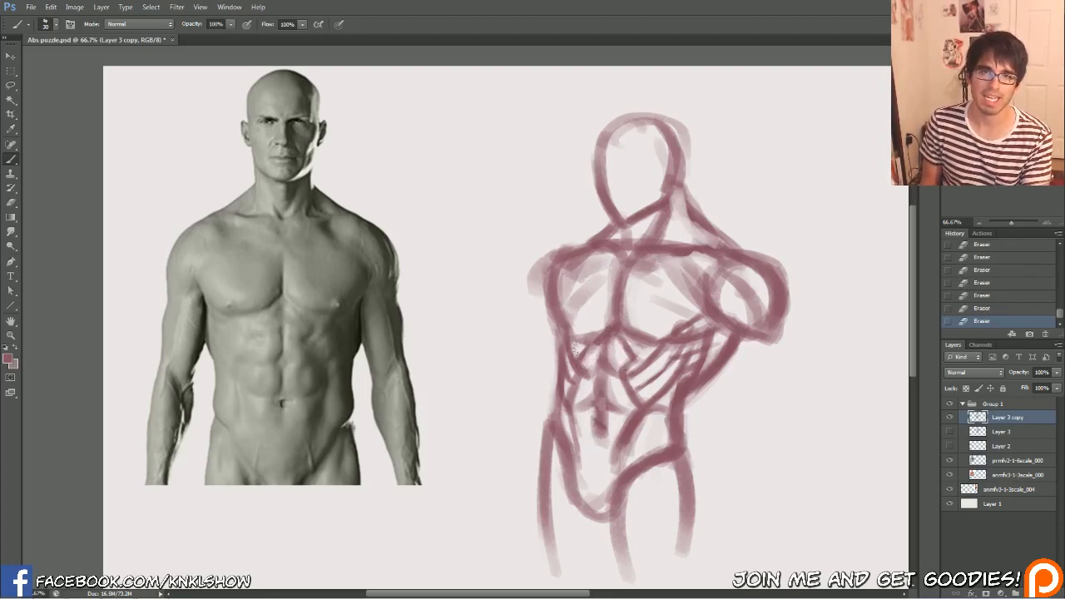
Draw the abdominal segments and their horizontal divisions along the side opposite the raised arm
key(b)
mouse_move(611, 371)
mouse_down()
mouse_move(613, 405)
mouse_move(575, 409)
mouse_move(578, 451)
mouse_move(582, 442)
mouse_up()
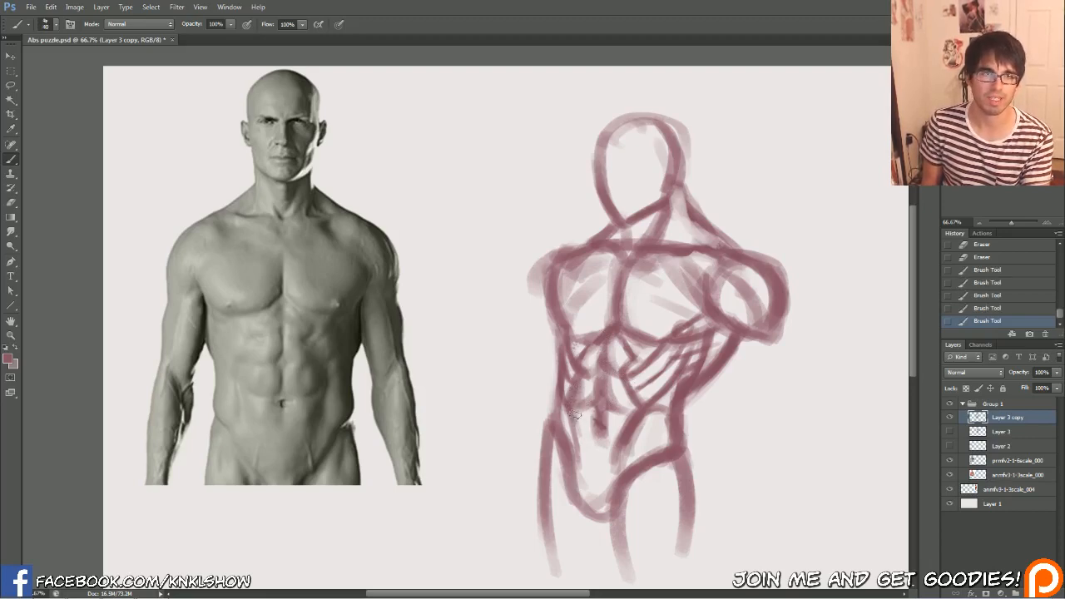
key(bracketright)
mouse_move(579, 384)
mouse_down()
mouse_move(592, 472)
mouse_move(612, 411)
mouse_up()
Erase the excess shading on the lower belly and along the outer abs opposite the raised arm
key(bracketright)
key(bracketright)
key(e)
mouse_move(593, 459)
mouse_down()
mouse_move(589, 424)
mouse_move(566, 428)
mouse_move(571, 440)
mouse_move(564, 403)
mouse_up()
drag(567, 411, 569, 372)
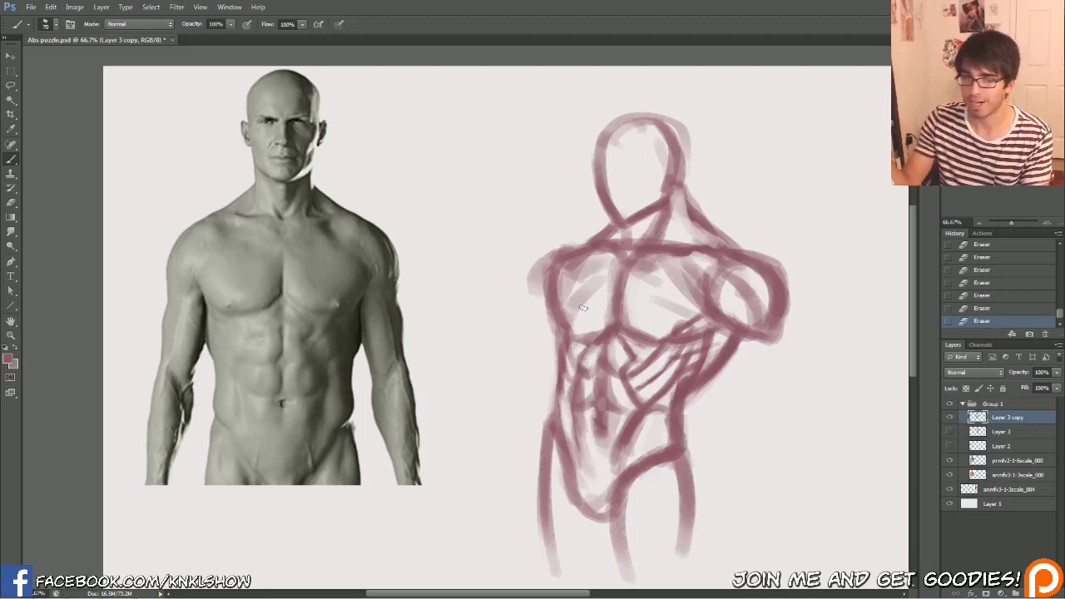
Strengthen the waist line opposite the raised arm and refine the lower abdomen beside the centre line
key(bracketleft)
key(bracketleft)
key(bracketleft)
key(bracketleft)
key(bracketleft)
key(bracketleft)
key(bracketleft)
mouse_move(553, 423)
mouse_down()
mouse_move(555, 382)
mouse_move(559, 412)
mouse_up()
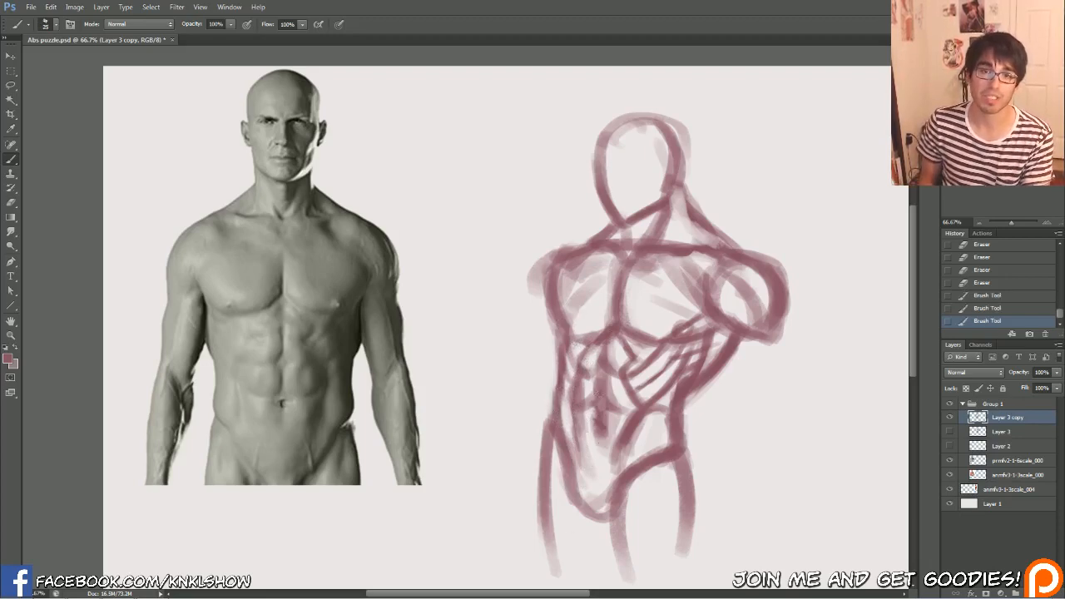
mouse_move(584, 475)
mouse_down()
mouse_move(574, 441)
mouse_move(605, 453)
mouse_move(616, 415)
mouse_up()
drag(618, 417, 628, 410)
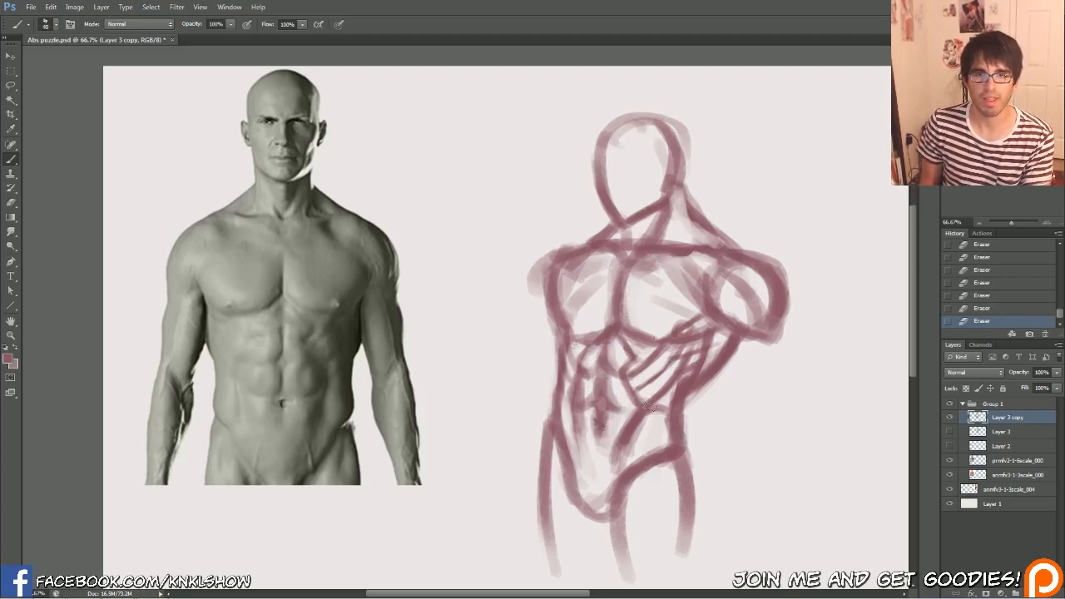
Soften the outer edge of the abs and erase the heavy rib lines below the raised-arm pec
drag(629, 382, 638, 396)
key(bracketright)
mouse_move(622, 361)
mouse_down()
mouse_move(628, 380)
mouse_move(624, 371)
mouse_up()
mouse_move(625, 343)
mouse_down()
mouse_move(639, 392)
mouse_move(628, 402)
mouse_move(622, 386)
mouse_move(634, 399)
mouse_up()
drag(646, 392, 654, 391)
mouse_move(653, 391)
mouse_down()
mouse_move(657, 376)
mouse_move(640, 372)
mouse_move(660, 363)
mouse_move(659, 347)
mouse_up()
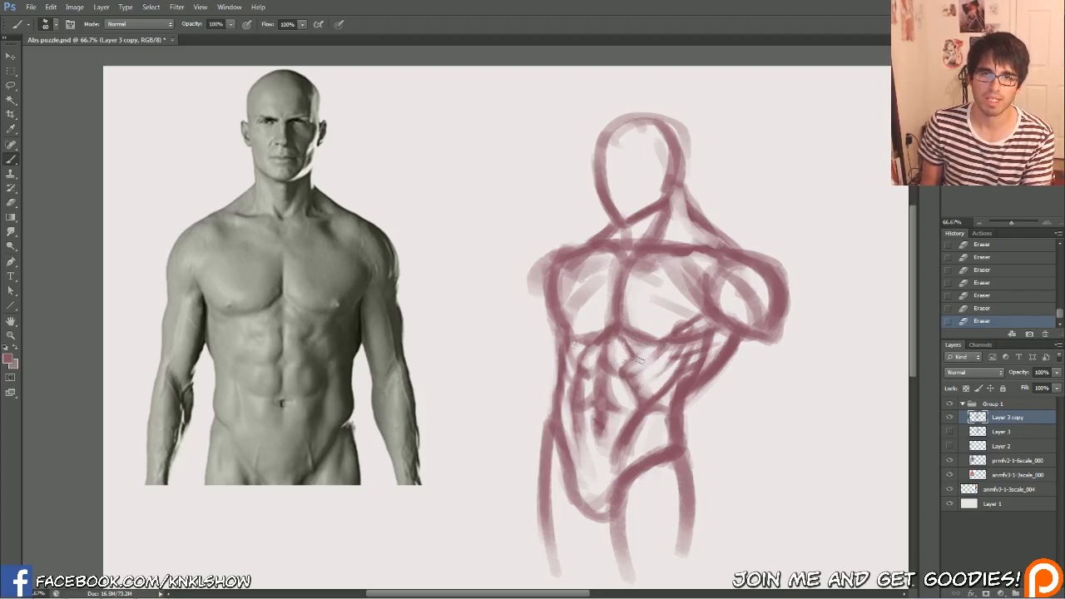
Shape the top abdominal segment beneath the raised-arm pec with short strokes and trim its edge with the eraser
key([)
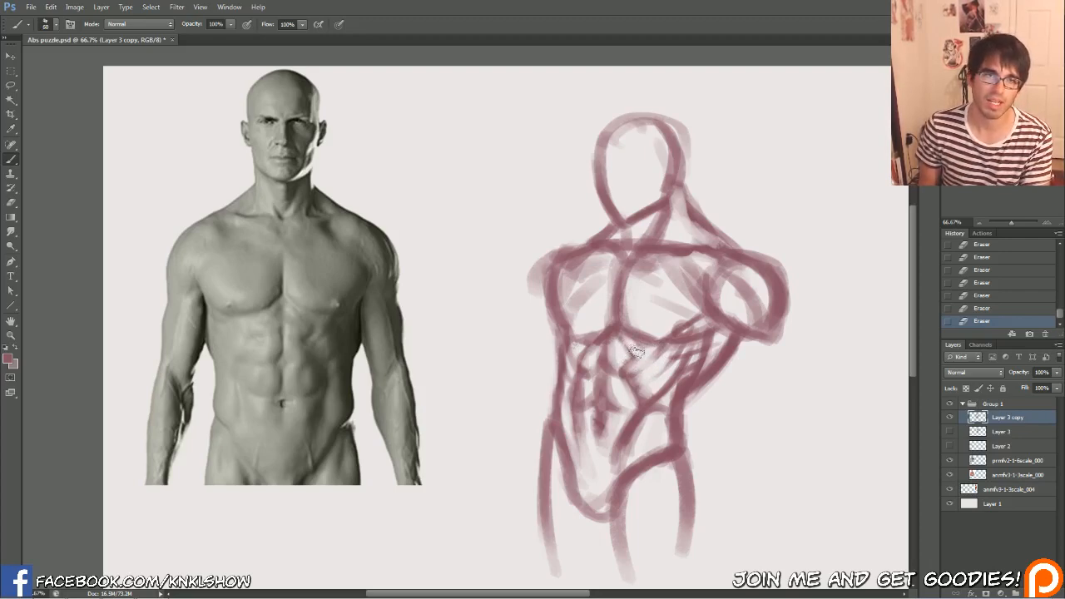
drag(624, 339, 635, 363)
drag(623, 337, 636, 354)
drag(623, 337, 635, 356)
drag(624, 338, 636, 357)
mouse_move(626, 341)
mouse_down()
mouse_move(627, 403)
mouse_move(637, 359)
mouse_up()
key(e)
drag(629, 341, 637, 358)
drag(628, 338, 638, 358)
drag(630, 339, 644, 353)
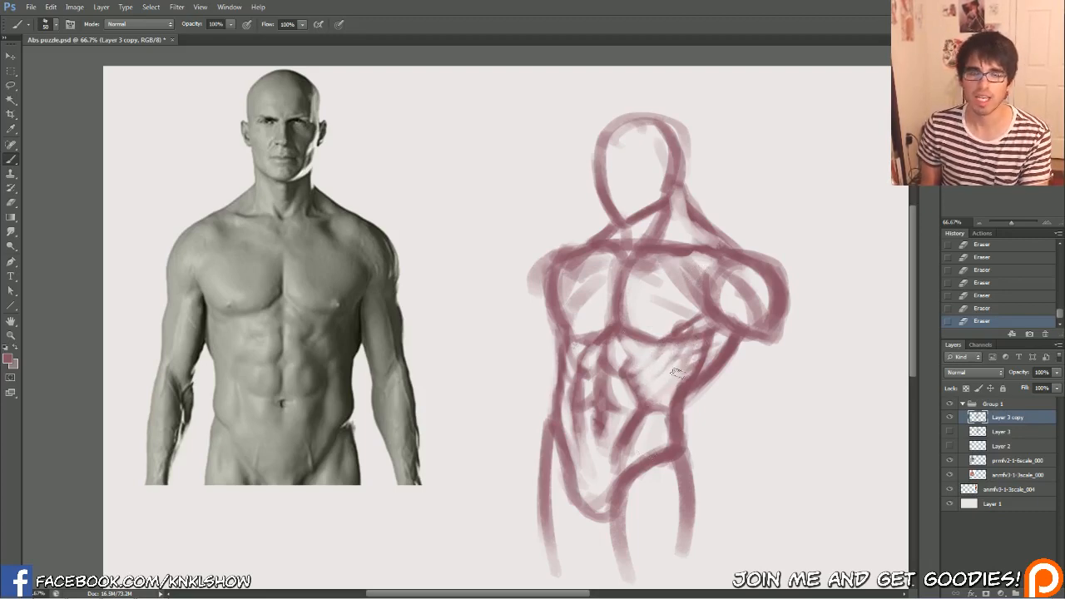
Rebuild the diagonal rib muscle strokes on the raised-arm side and lighten the adjoining abs
mouse_move(649, 402)
mouse_down()
mouse_move(677, 374)
mouse_move(671, 356)
mouse_up()
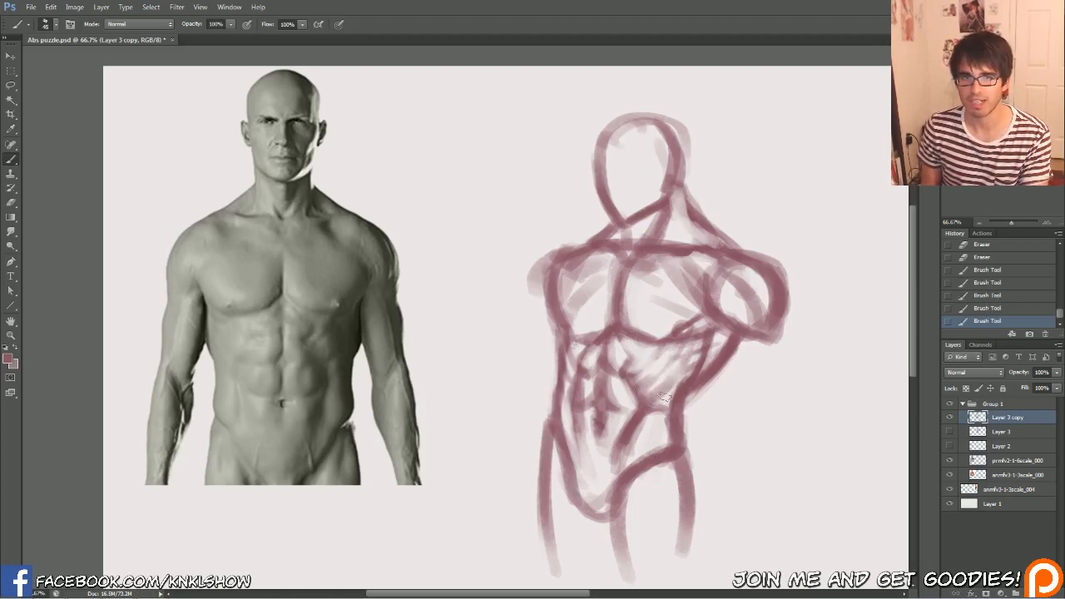
mouse_move(660, 404)
mouse_down()
mouse_move(675, 383)
mouse_move(672, 403)
mouse_move(697, 356)
mouse_up()
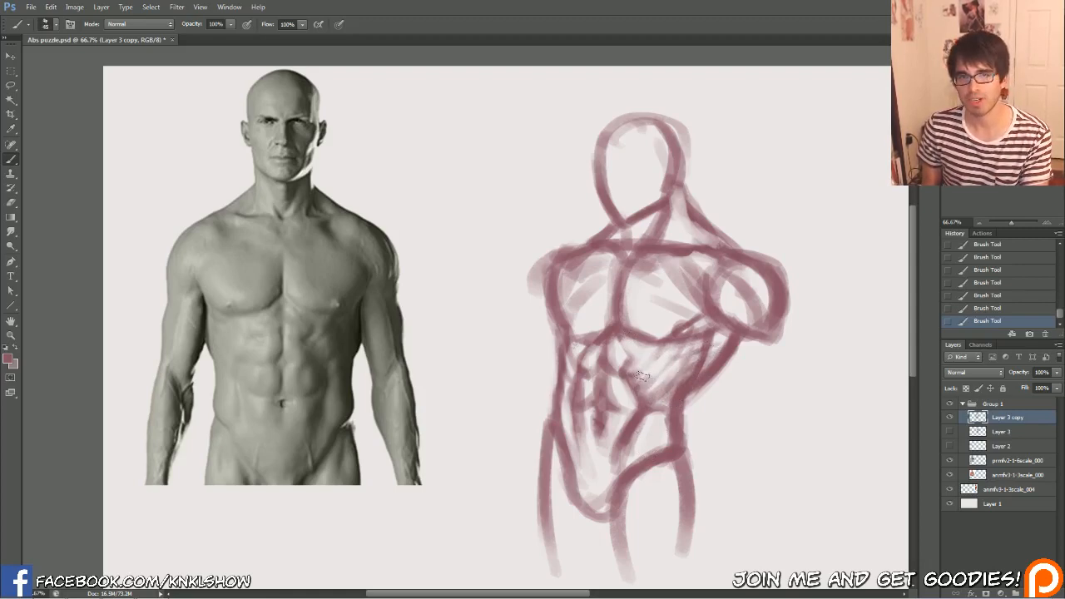
drag(637, 376, 673, 366)
drag(659, 386, 678, 359)
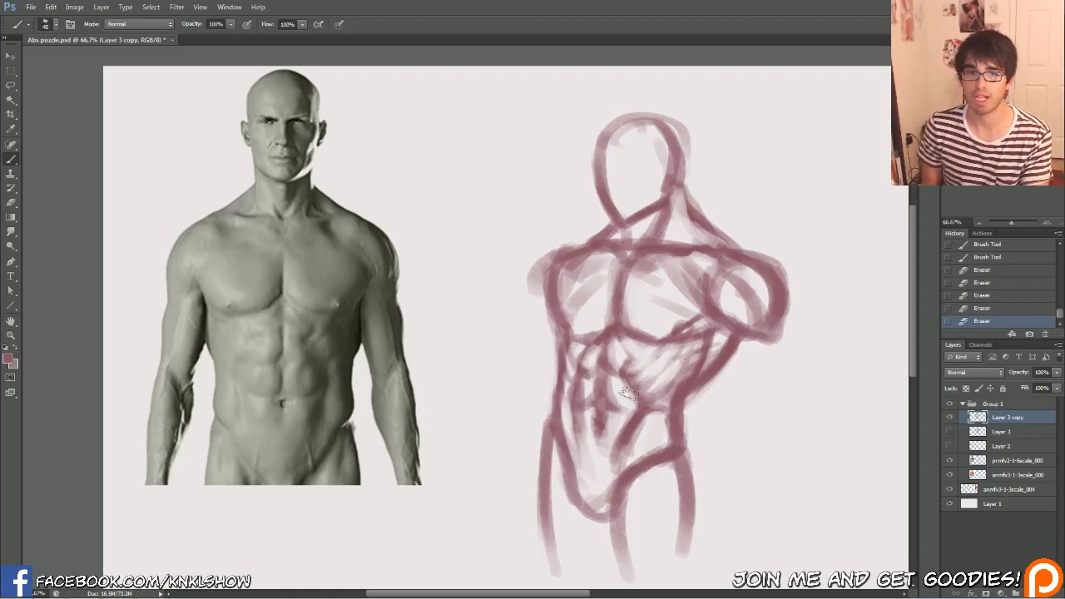
mouse_move(625, 372)
mouse_down()
mouse_move(632, 365)
mouse_move(634, 376)
mouse_up()
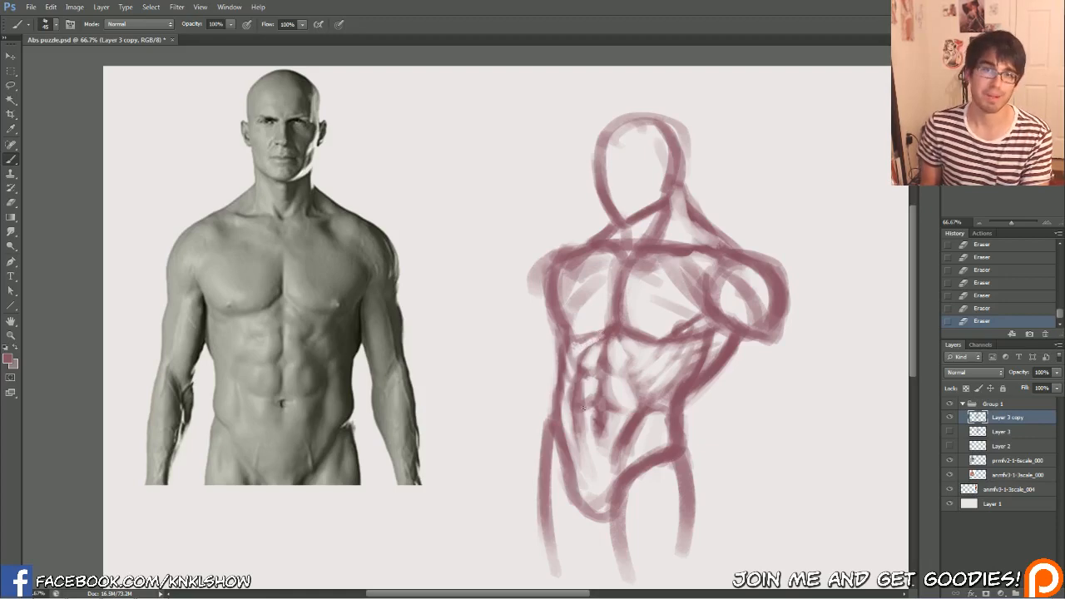
Shade the outer abs opposite the raised arm and redraw the rib arch below that pec
key(bracketright)
mouse_move(576, 358)
mouse_down()
mouse_move(572, 344)
mouse_move(564, 409)
mouse_up()
key(bracketleft)
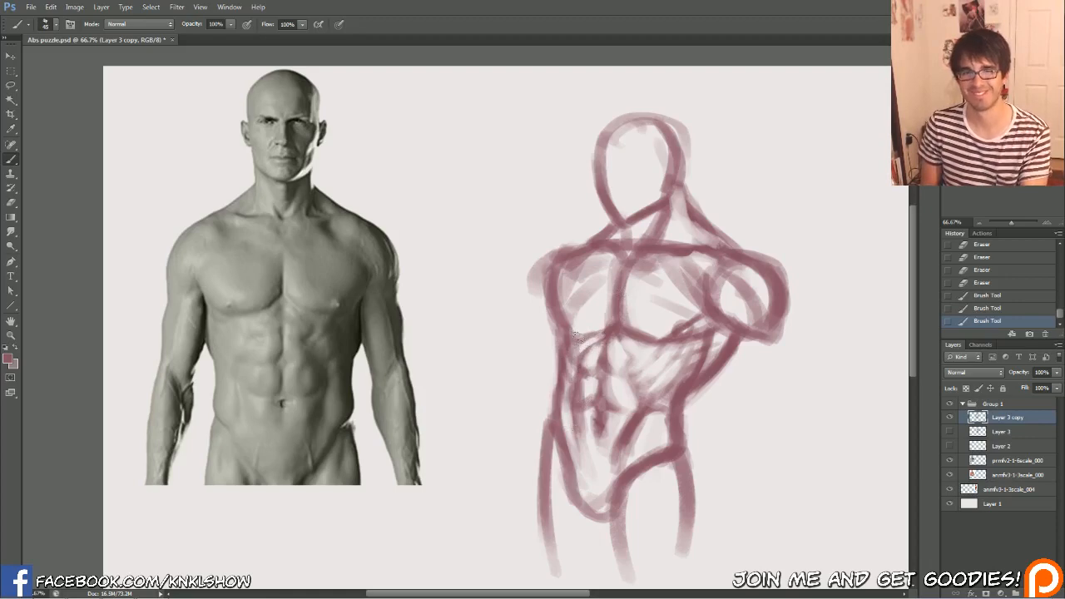
key(bracketleft)
key(bracketleft)
drag(576, 335, 578, 341)
drag(574, 336, 582, 338)
drag(593, 334, 573, 336)
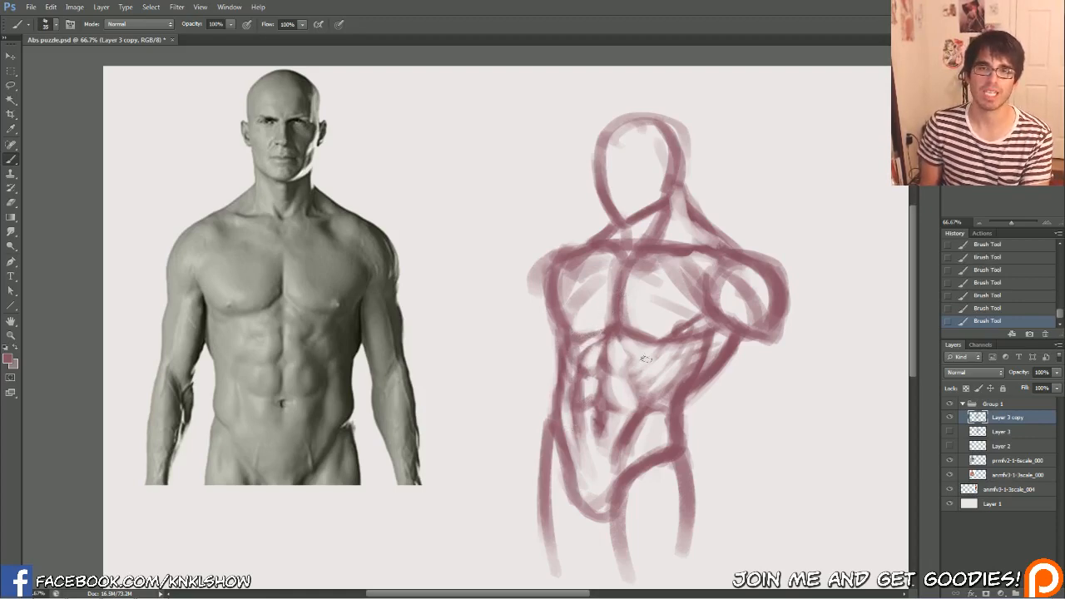
Compare the refined sketch on Layer 3 copy with the original sketch on Layer 3
click(949, 417)
click(949, 431)
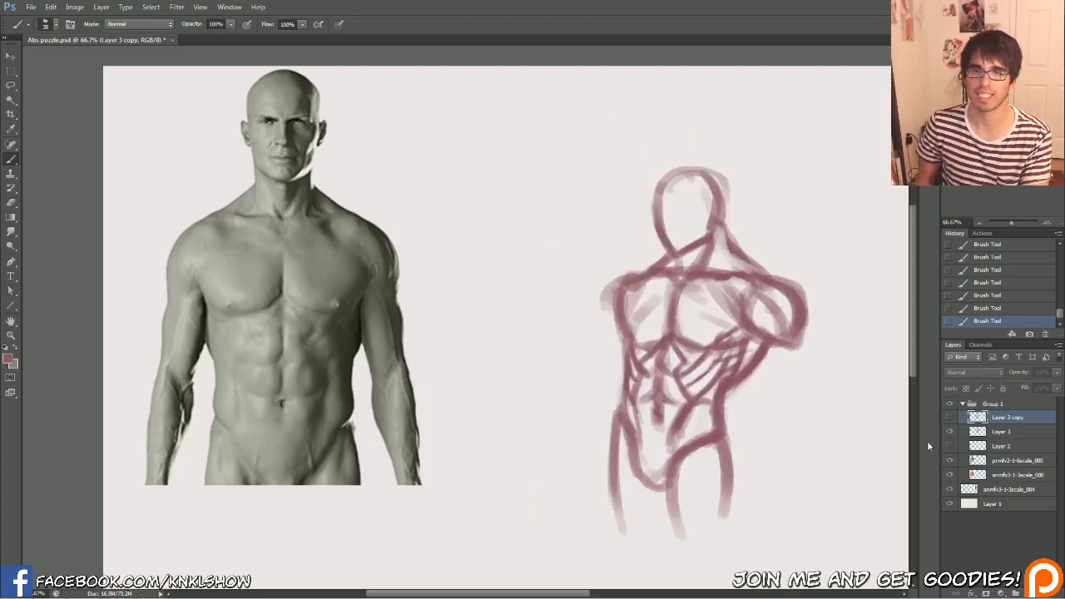
click(949, 431)
click(949, 416)
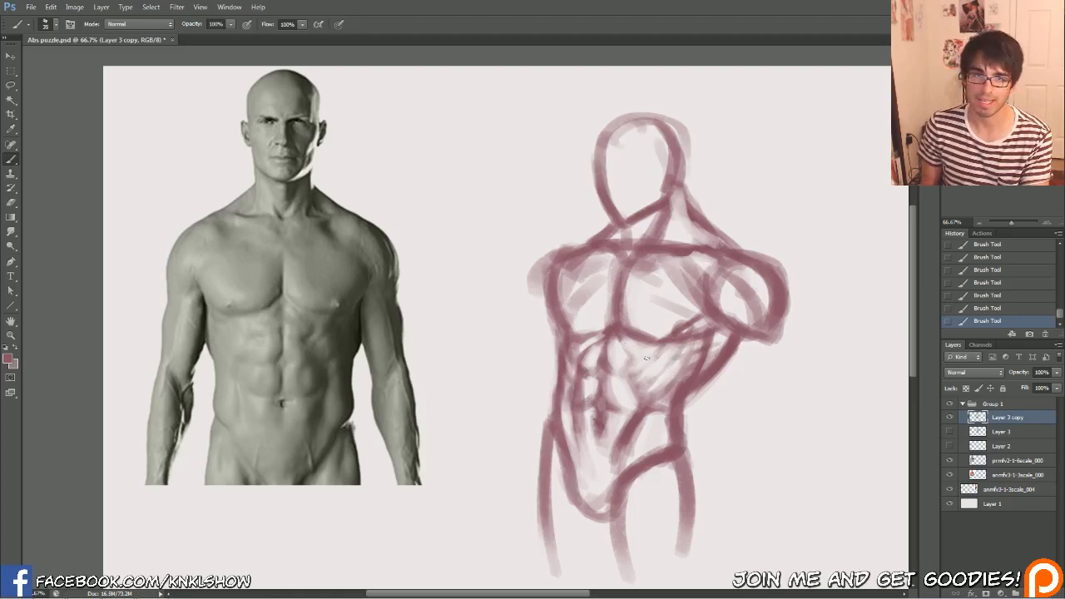
Clean up the lower abs edge and the oblique above the hip on the raised-arm side
drag(646, 355, 641, 356)
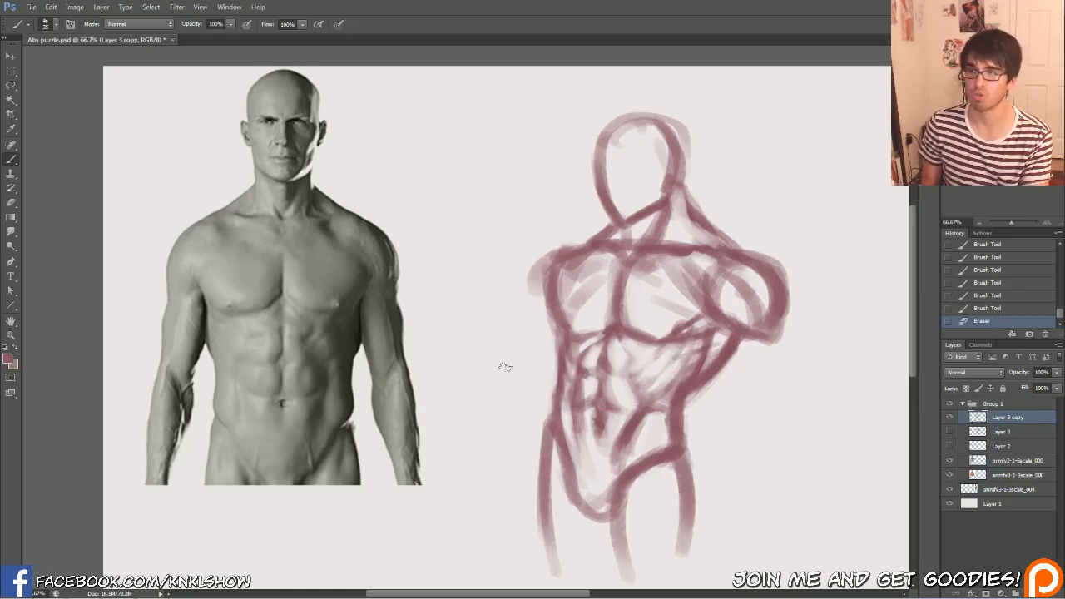
key([)
key([)
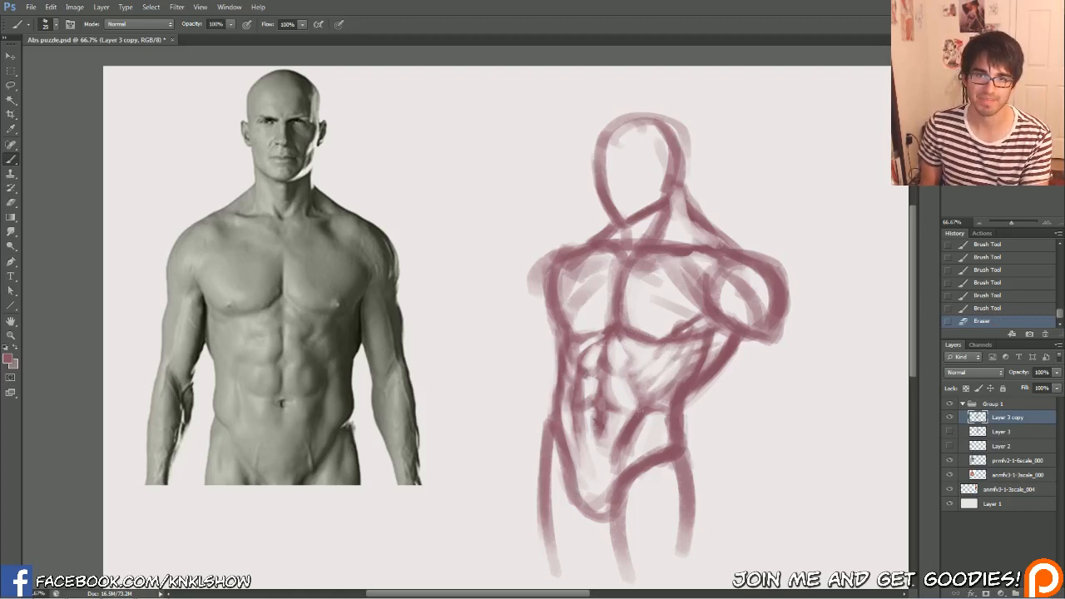
drag(619, 407, 639, 406)
drag(637, 442, 616, 466)
drag(633, 433, 622, 456)
mouse_move(662, 417)
mouse_down()
mouse_move(651, 441)
mouse_move(663, 434)
mouse_move(622, 465)
mouse_move(663, 429)
mouse_move(602, 499)
mouse_move(627, 509)
mouse_move(594, 438)
mouse_move(627, 437)
mouse_up()
drag(638, 421, 613, 463)
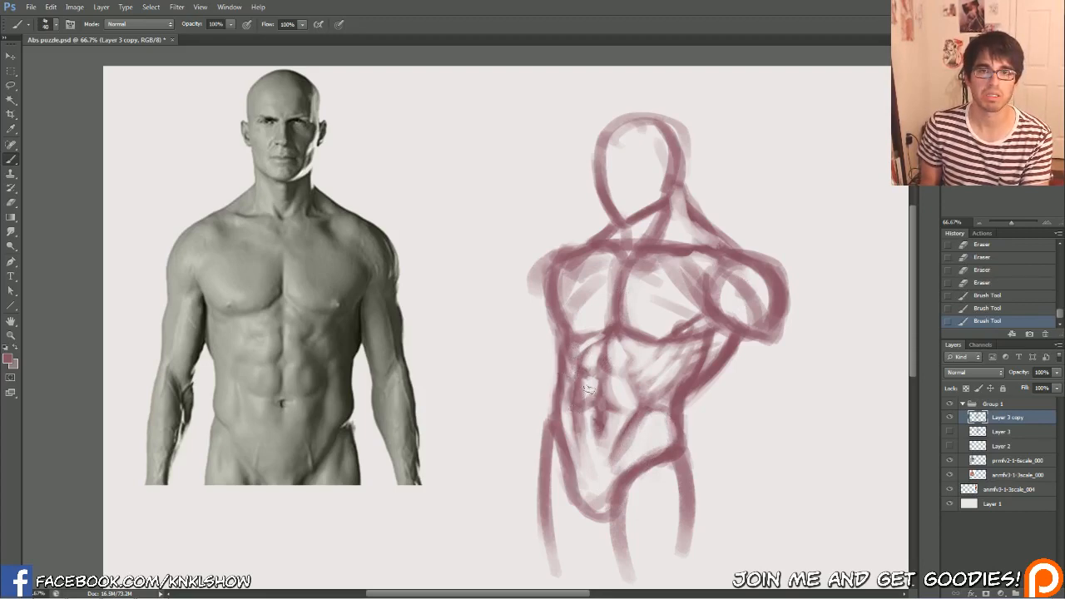
Refine the small abdominal segments opposite the raised arm, darkening their divisions and erasing along the outer edge
drag(584, 394, 593, 386)
drag(588, 384, 591, 376)
drag(588, 376, 586, 378)
mouse_move(586, 375)
mouse_down()
mouse_move(584, 393)
mouse_move(576, 371)
mouse_up()
key(e)
drag(572, 378, 576, 371)
drag(571, 379, 573, 376)
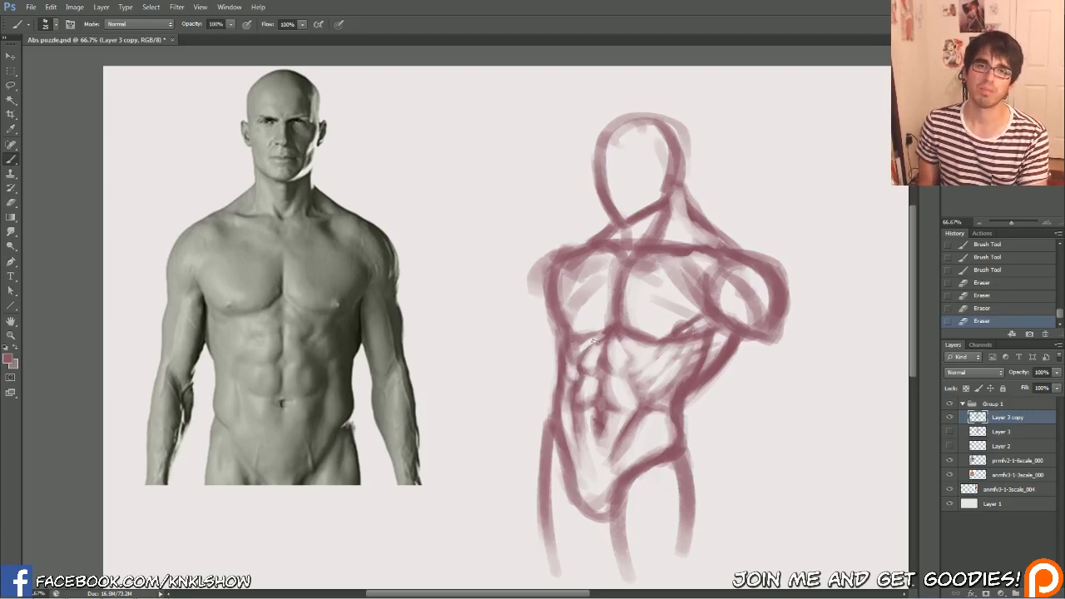
Darken the upper abs division opposite the raised arm and trace one zigzag outer abs edge on the reference photo
drag(584, 353, 585, 339)
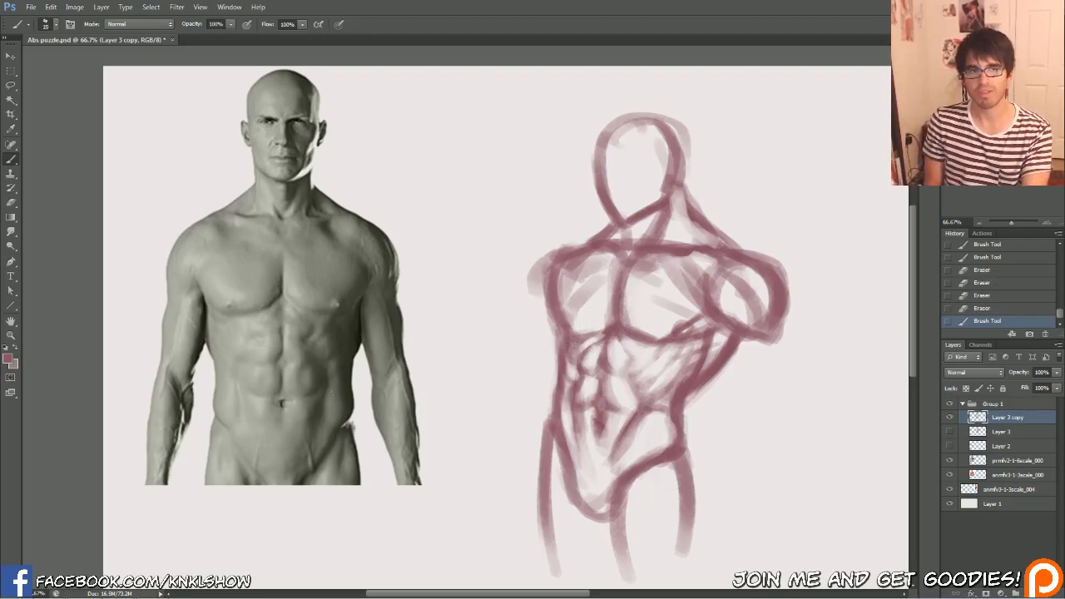
mouse_move(309, 348)
mouse_down()
mouse_move(292, 305)
mouse_move(258, 329)
mouse_move(232, 358)
mouse_move(239, 413)
mouse_up()
click(990, 311)
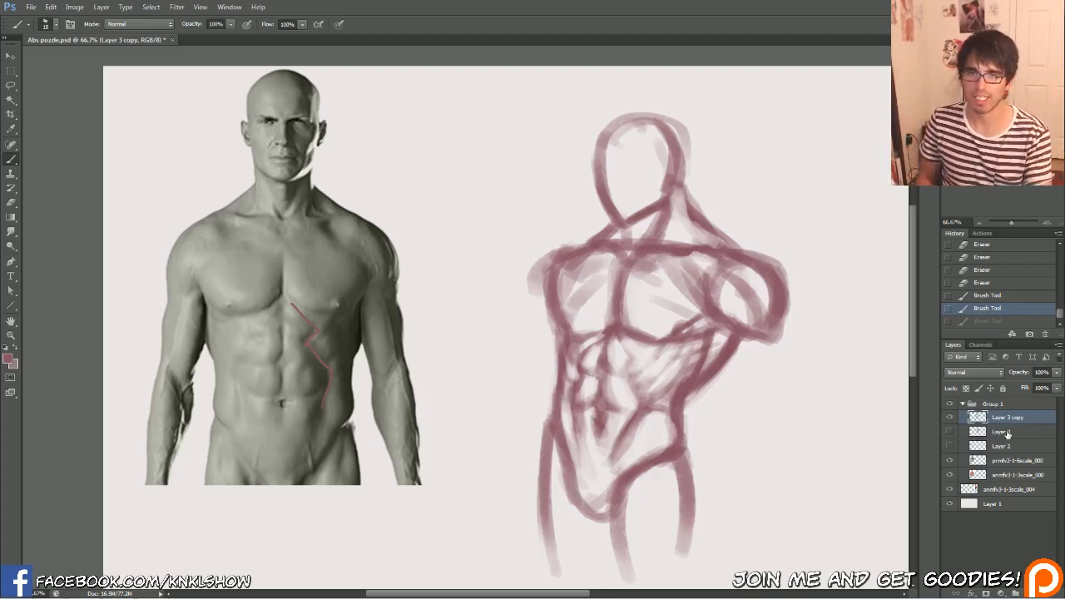
Duplicate Layer 3 copy, hide the original, and choose a brighter pink foreground colour
key(ctrl+j)
click(949, 431)
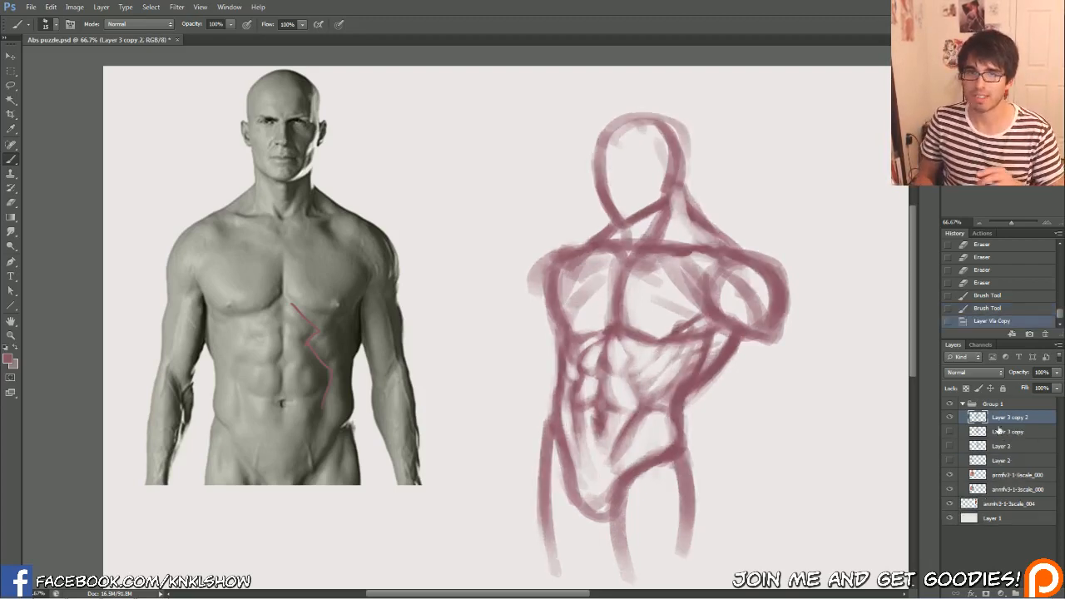
click(8, 359)
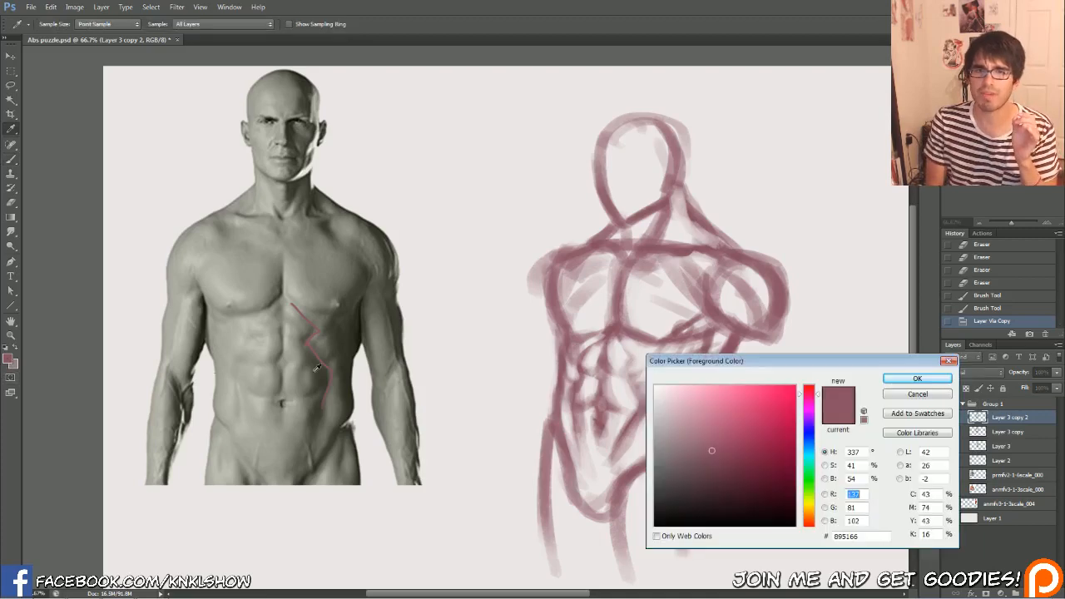
click(749, 420)
click(897, 380)
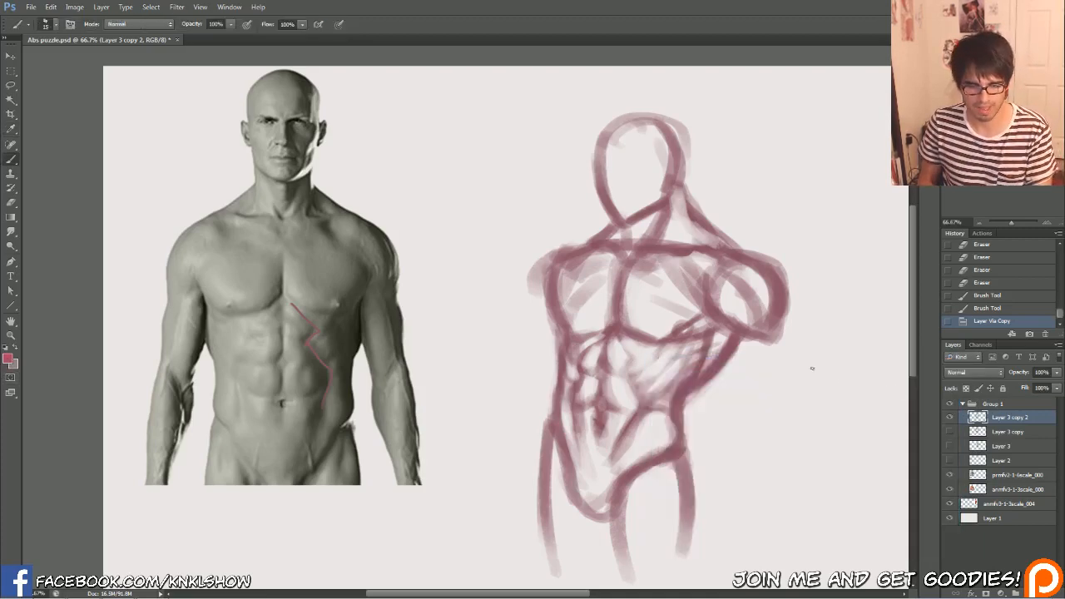
Paint the sternum, lower pec edges and rib arch in pink, and shade the side ribs on the raised-arm side
drag(573, 356, 616, 338)
mouse_move(599, 337)
mouse_down()
mouse_move(634, 338)
mouse_move(625, 355)
mouse_move(583, 364)
mouse_move(634, 349)
mouse_move(630, 370)
mouse_up()
drag(625, 326, 657, 338)
mouse_move(621, 291)
mouse_down()
mouse_move(574, 329)
mouse_move(609, 320)
mouse_move(579, 364)
mouse_move(643, 391)
mouse_move(612, 360)
mouse_move(576, 372)
mouse_move(627, 369)
mouse_move(646, 397)
mouse_move(662, 398)
mouse_move(681, 348)
mouse_move(690, 362)
mouse_move(633, 382)
mouse_move(597, 352)
mouse_move(572, 379)
mouse_move(563, 354)
mouse_move(635, 359)
mouse_move(606, 336)
mouse_up()
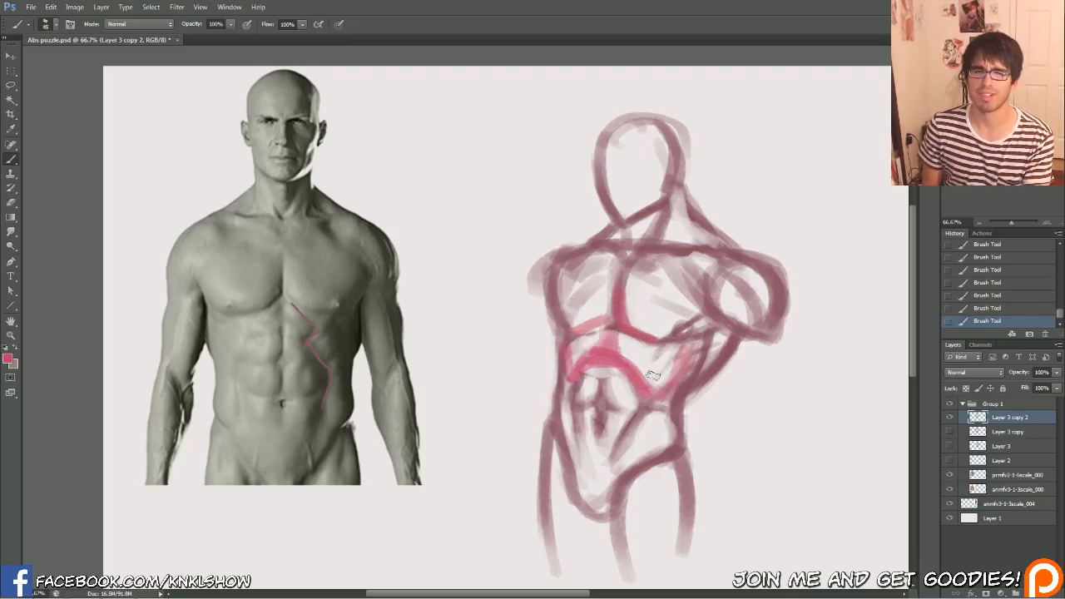
key(])
drag(649, 386, 676, 346)
key([)
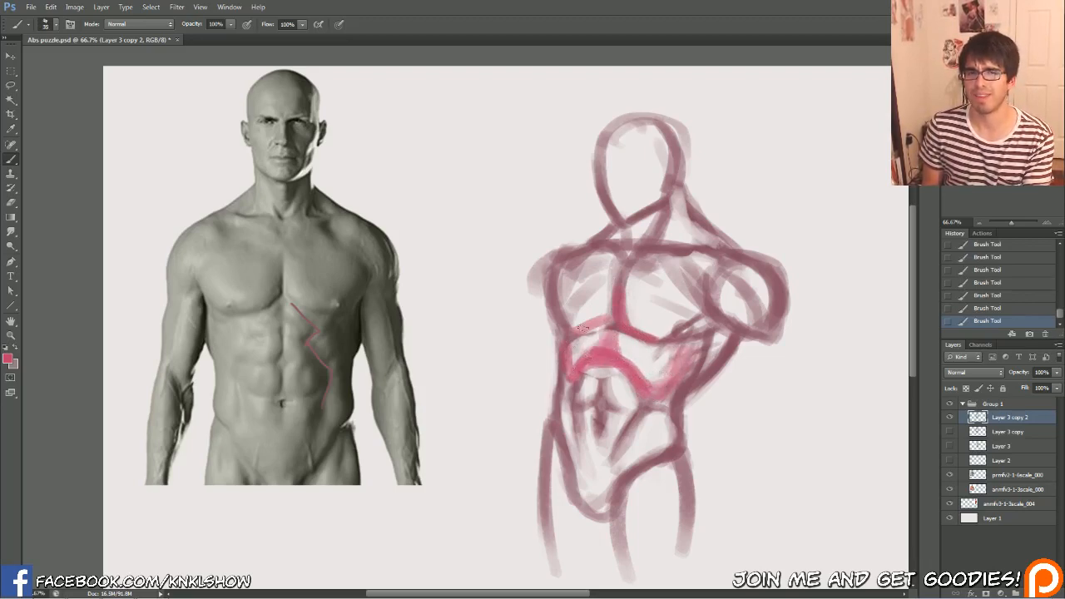
Paint the abs as a pink segmented oval under the rib arch and erase highlights around its top
key([)
mouse_move(605, 369)
mouse_down()
mouse_move(594, 422)
mouse_move(600, 401)
mouse_move(637, 382)
mouse_move(594, 454)
mouse_move(590, 371)
mouse_move(605, 402)
mouse_move(630, 405)
mouse_move(587, 387)
mouse_move(609, 407)
mouse_move(588, 429)
mouse_up()
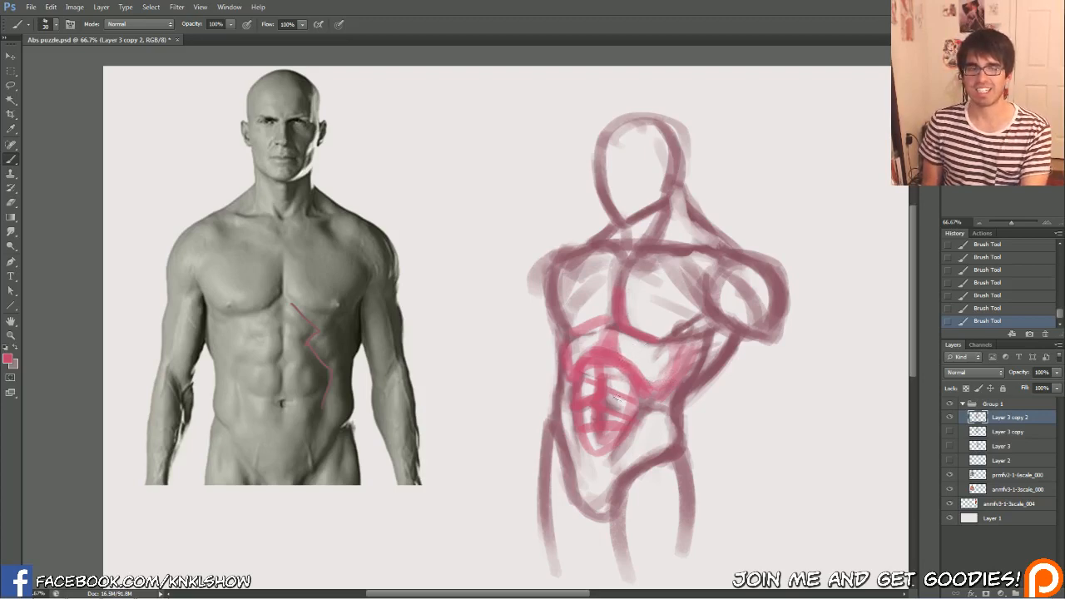
mouse_move(608, 377)
mouse_down()
mouse_move(614, 388)
mouse_move(609, 373)
mouse_up()
drag(612, 361, 624, 340)
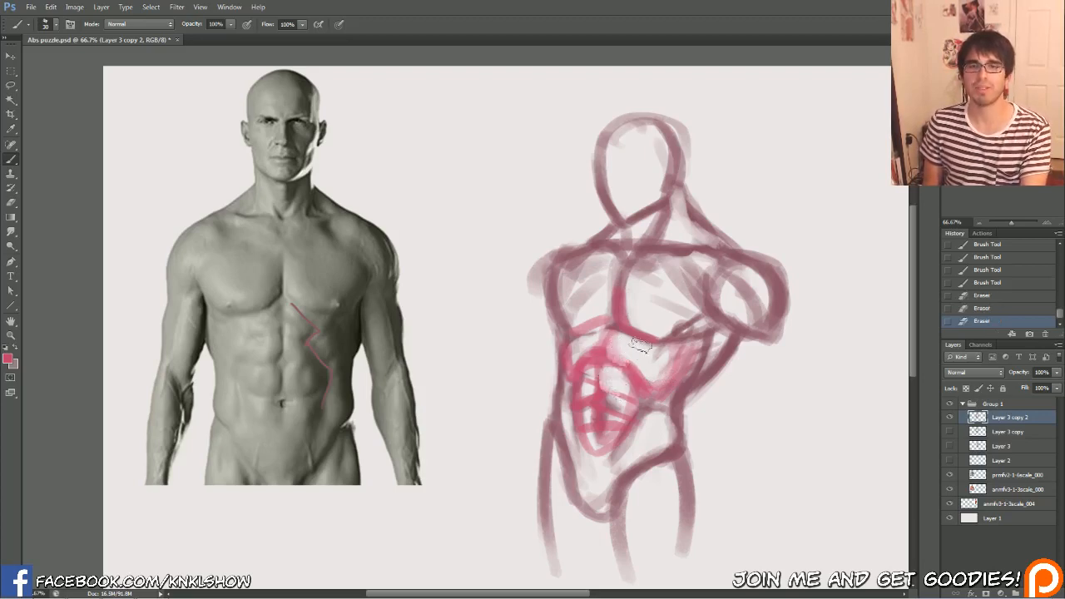
Hide Layer 3 copy 2, return to Layer 3 copy, and thin the outer torso line below the raised arm with the eraser
click(949, 417)
click(949, 431)
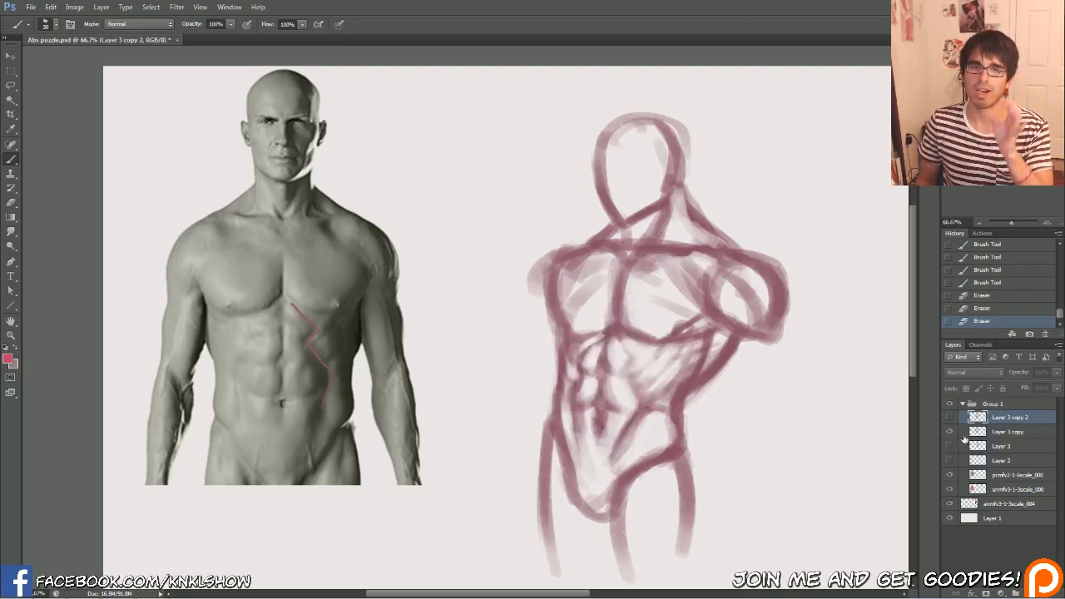
click(1003, 432)
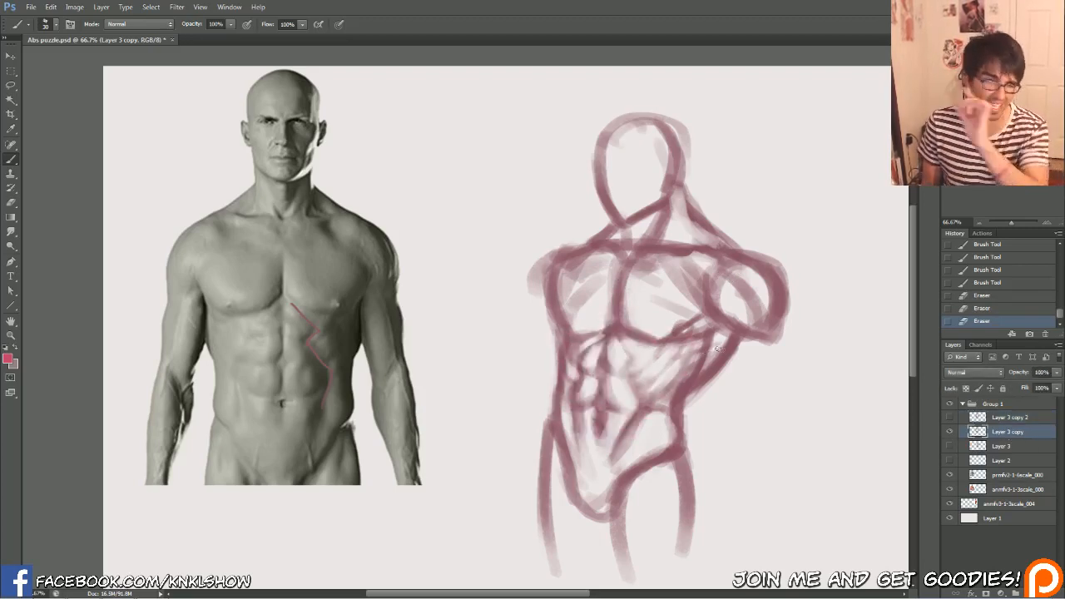
click(950, 447)
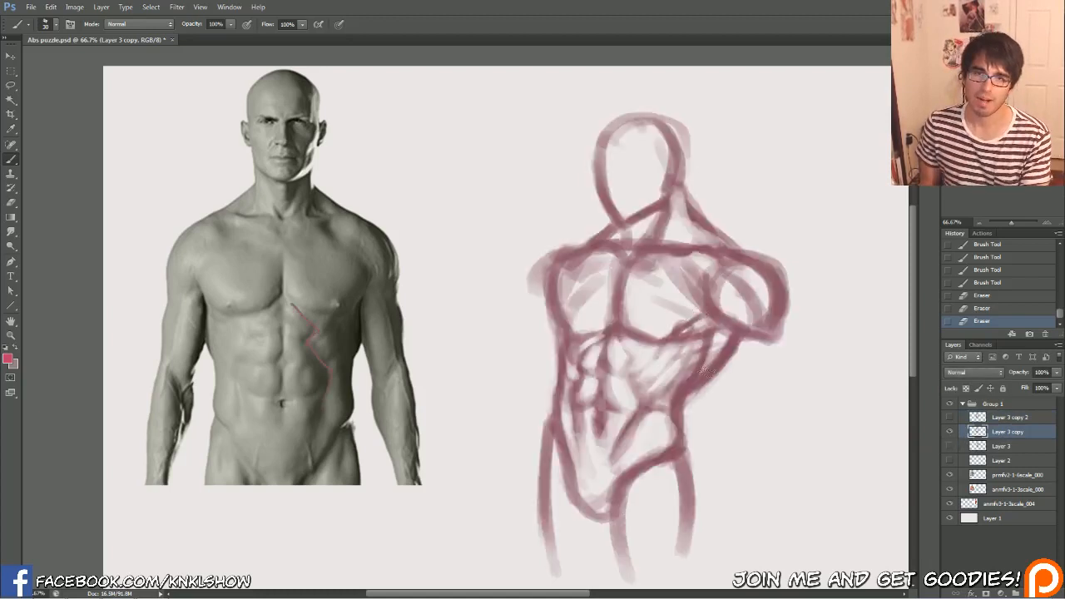
mouse_move(699, 377)
mouse_down()
mouse_move(712, 334)
mouse_move(693, 376)
mouse_move(720, 347)
mouse_move(713, 380)
mouse_move(706, 363)
mouse_move(733, 322)
mouse_move(675, 390)
mouse_move(727, 333)
mouse_move(712, 326)
mouse_move(689, 379)
mouse_move(711, 321)
mouse_move(679, 380)
mouse_move(703, 359)
mouse_move(694, 396)
mouse_move(741, 348)
mouse_up()
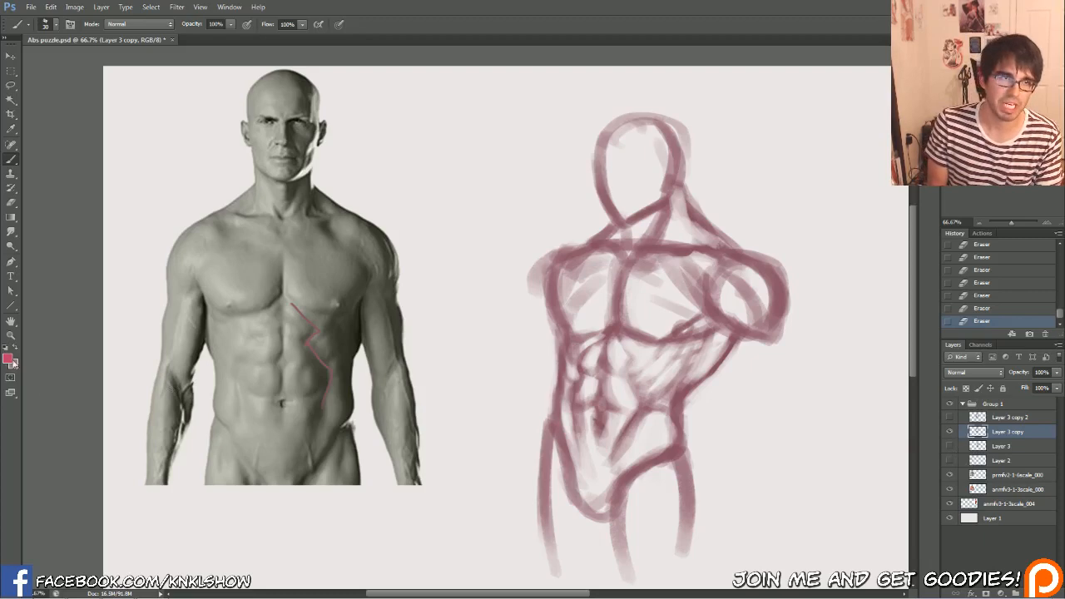
Add a new layer above Layer 3 copy and choose a bright green foreground colour
key(ctrl+shift+n)
key(Return)
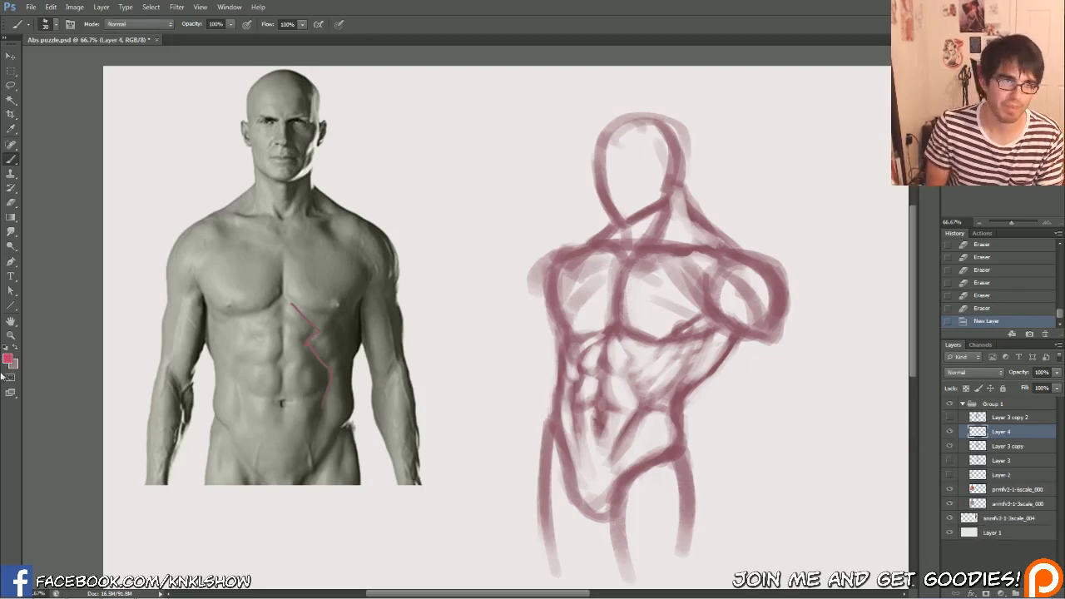
click(9, 358)
click(811, 477)
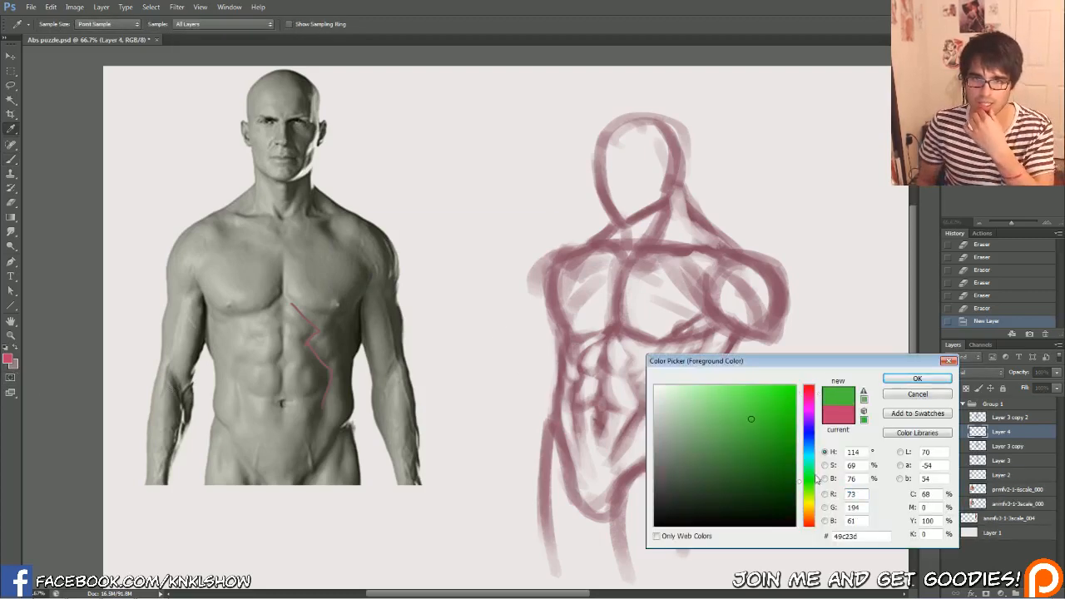
click(761, 403)
drag(818, 481, 818, 470)
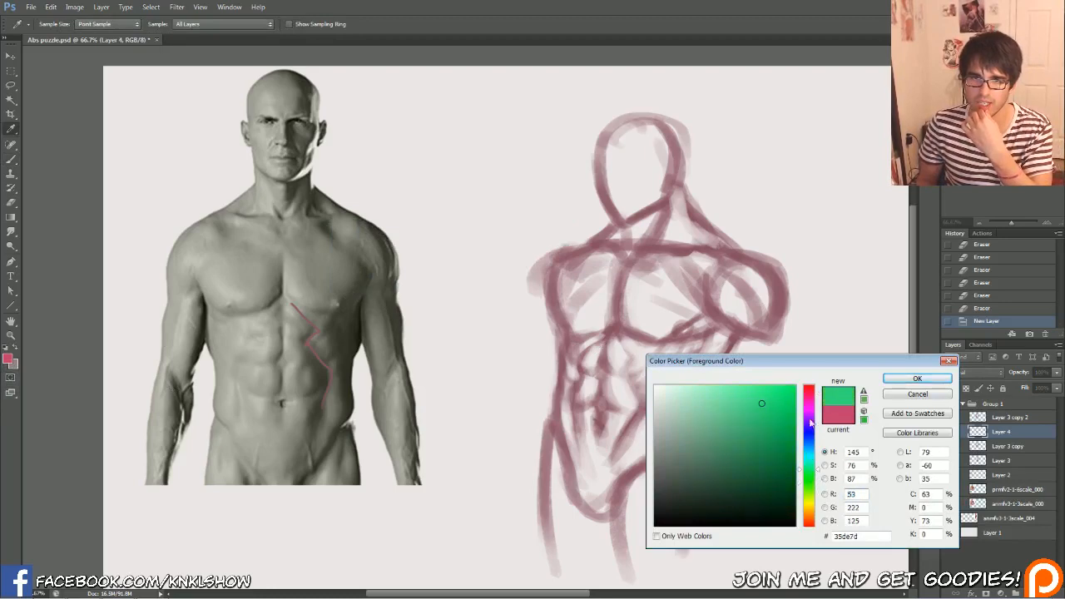
click(893, 381)
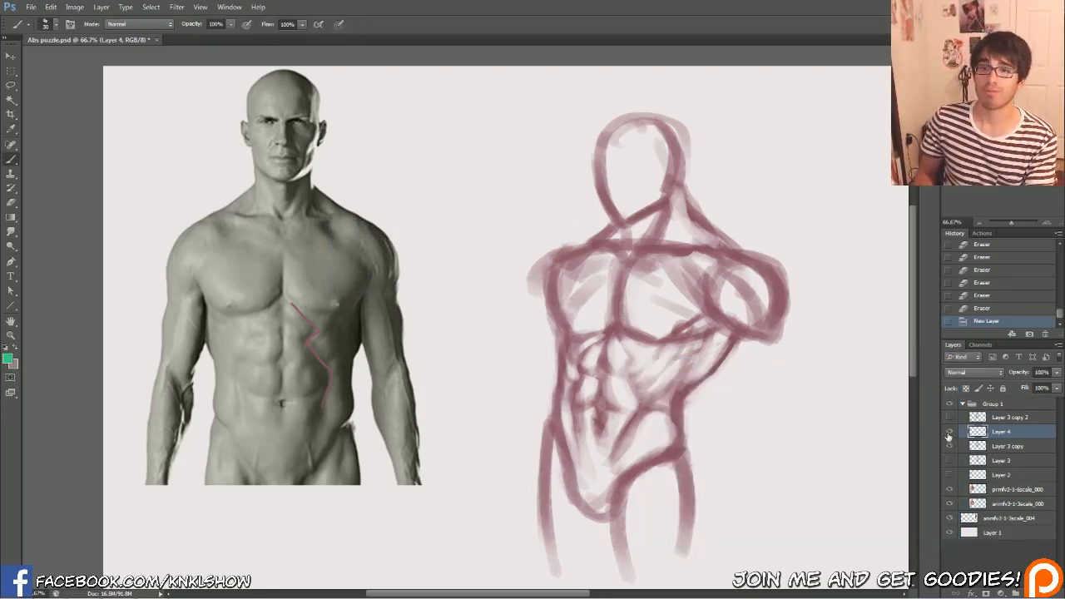
click(948, 433)
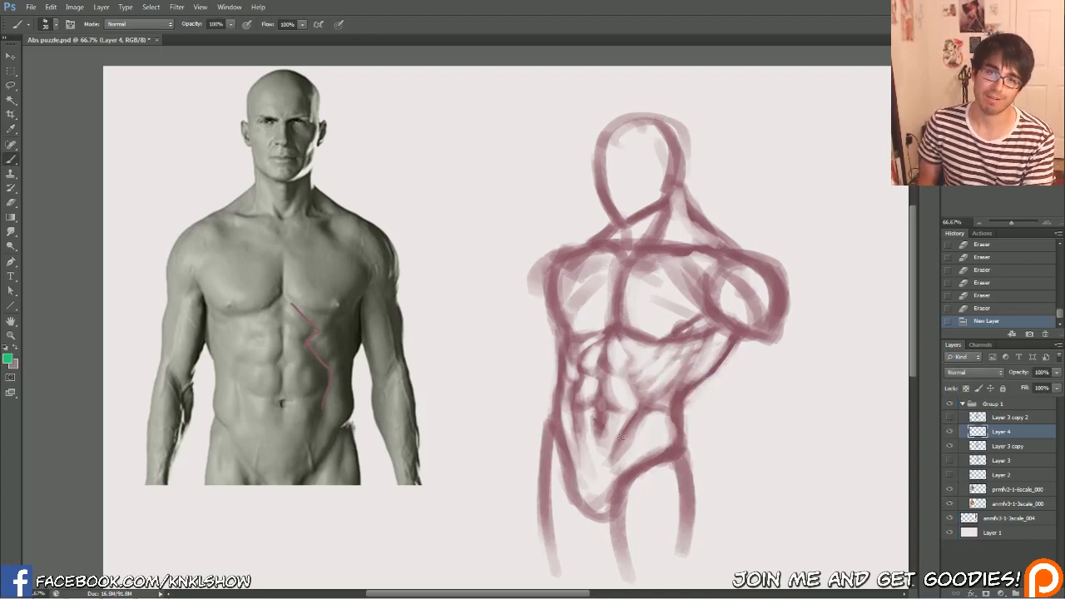
Trace the lower zigzag of the outer abs edge on the raised-arm side in green, and pick a darker green
key([)
drag(639, 407, 622, 440)
drag(640, 406, 621, 440)
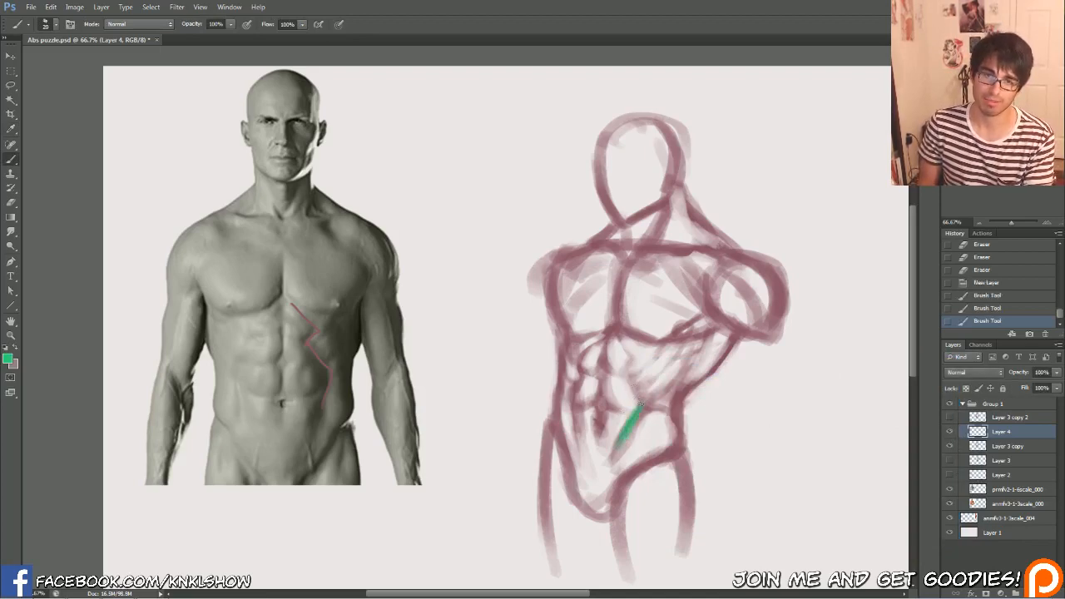
key([)
mouse_move(641, 405)
mouse_down()
mouse_move(622, 440)
mouse_move(645, 408)
mouse_up()
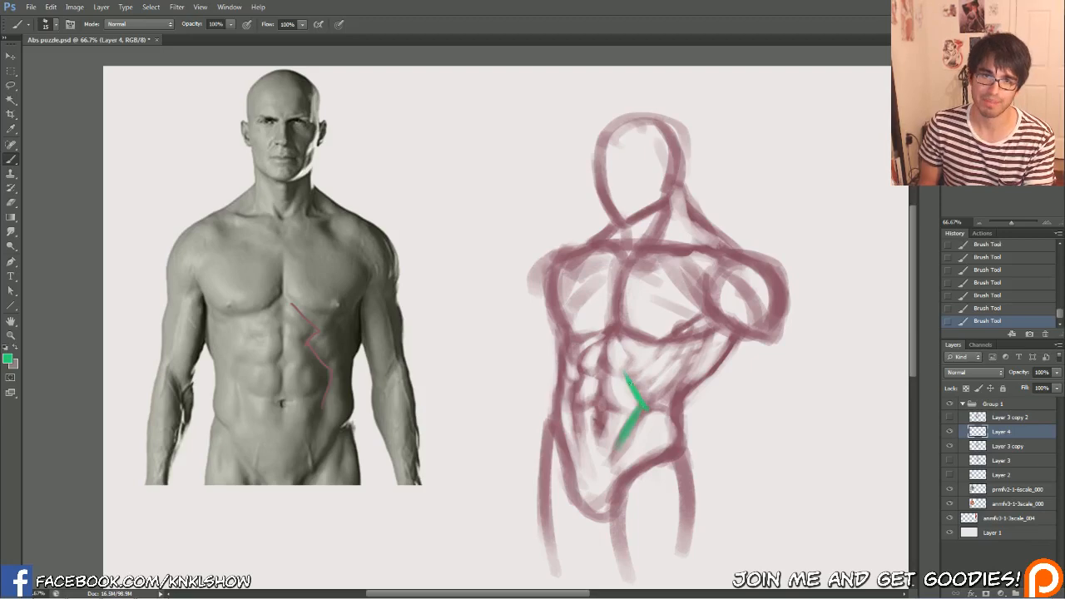
click(7, 359)
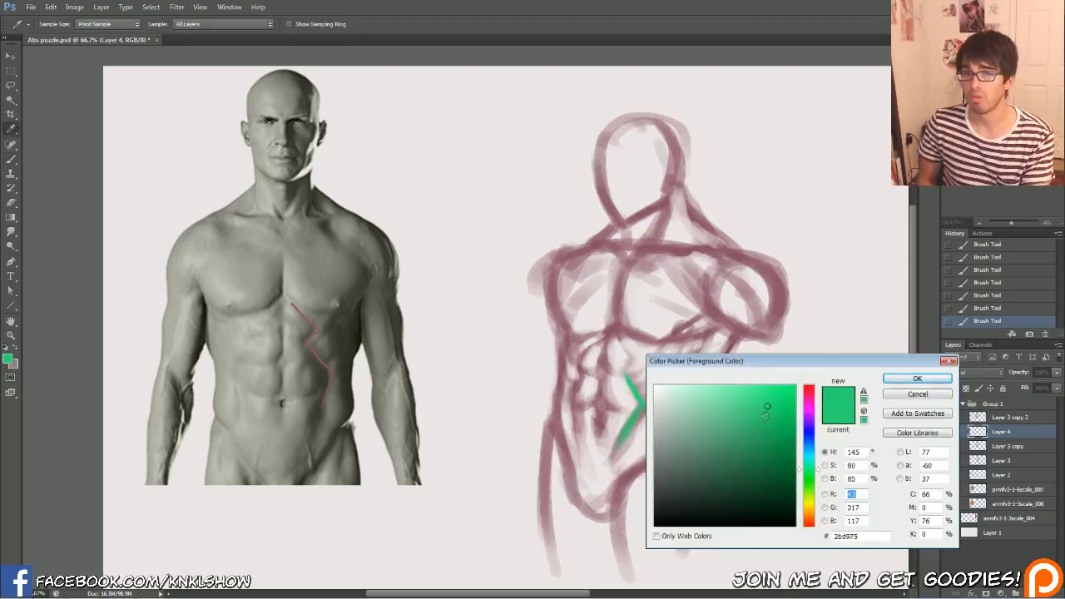
click(771, 424)
click(917, 379)
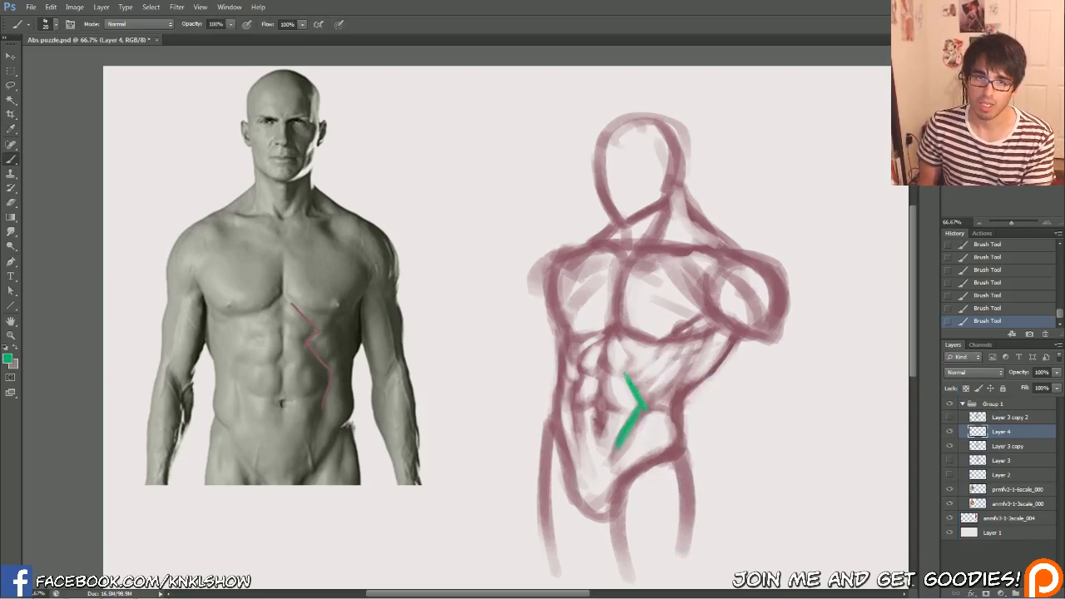
Continue the green zigzag up to the sternum, mirror it along the opposite abs edge, and mark the sternum with a pointed star
mouse_move(625, 381)
mouse_down()
mouse_move(633, 357)
mouse_move(620, 339)
mouse_move(636, 359)
mouse_up()
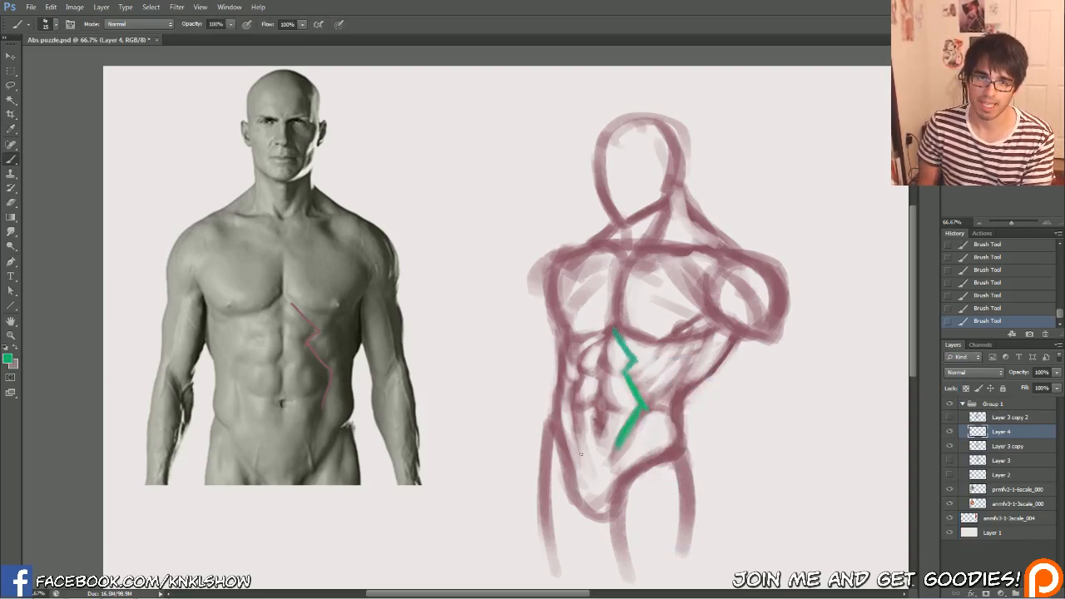
drag(580, 454, 571, 402)
mouse_move(583, 360)
mouse_down()
mouse_move(612, 330)
mouse_move(595, 318)
mouse_move(611, 312)
mouse_move(610, 293)
mouse_up()
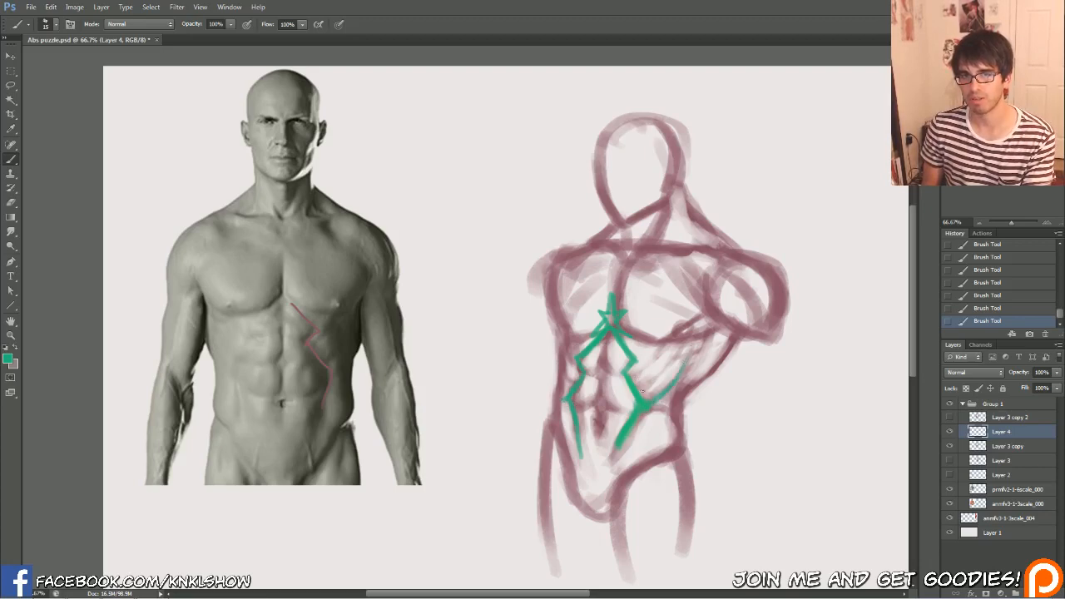
Draw and number the diagonal rib muscle strips on the raised-arm side, and mark the same strips on the front-view reference
mouse_move(683, 350)
mouse_down()
mouse_move(648, 388)
mouse_move(636, 376)
mouse_up()
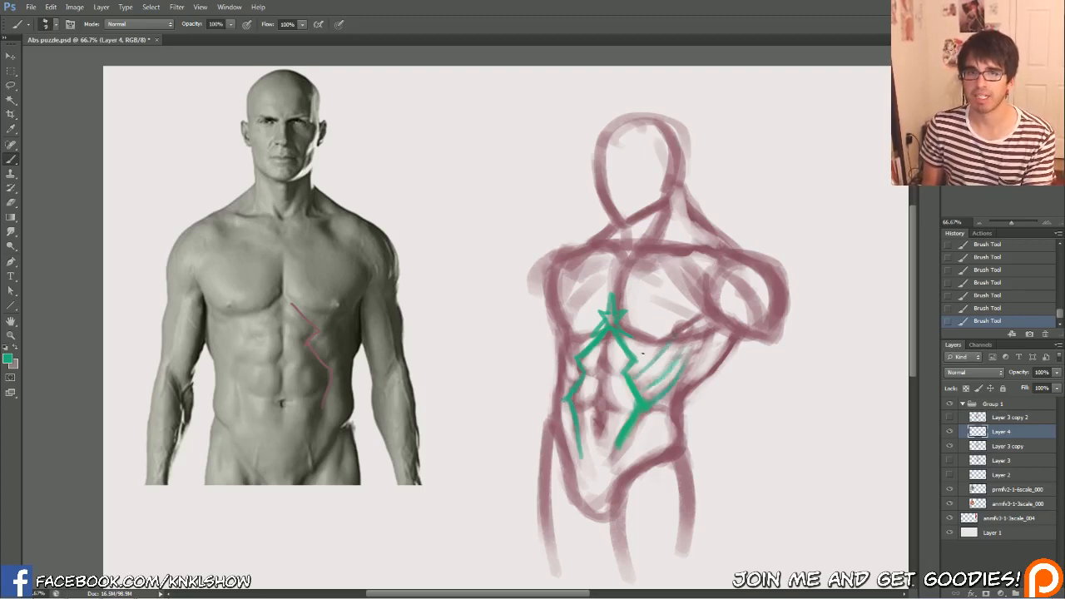
drag(652, 363, 663, 373)
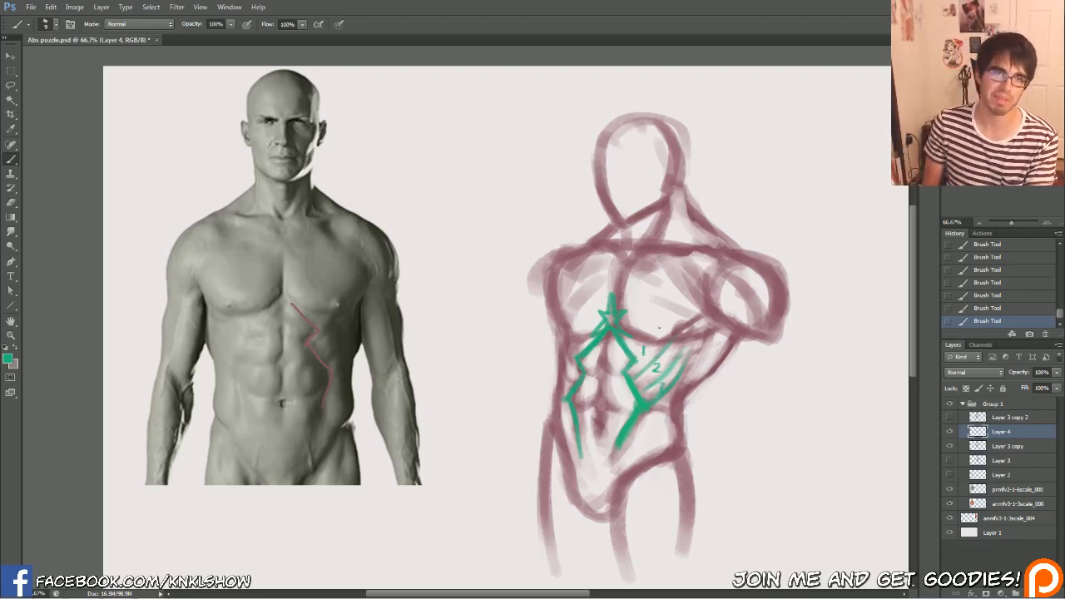
mouse_move(336, 315)
mouse_down()
mouse_move(311, 345)
mouse_move(329, 379)
mouse_up()
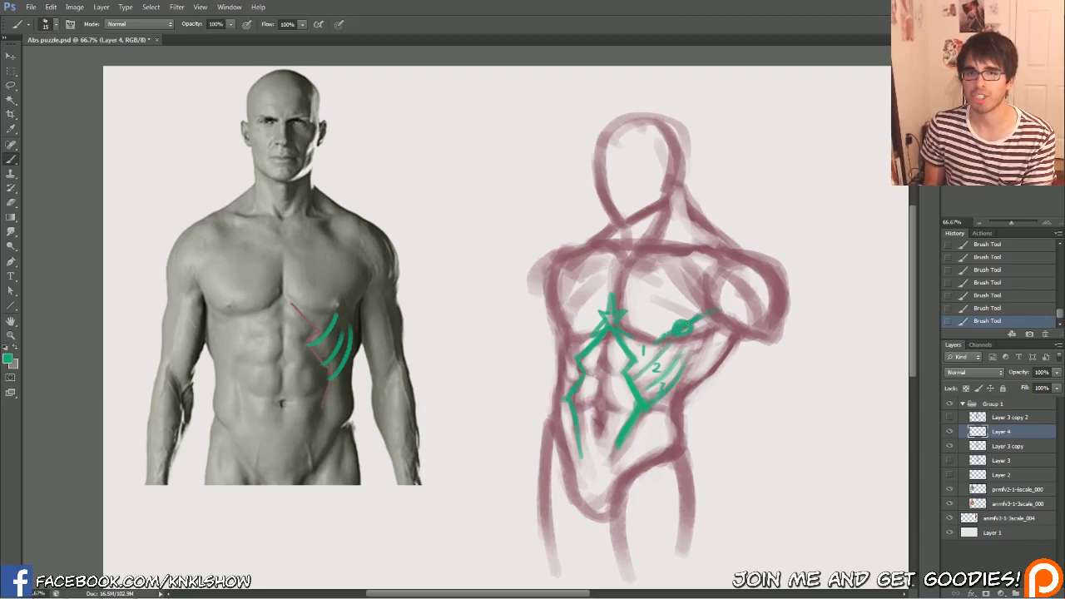
Mark the armpit end and the lower corner of the raised-arm pec's bottom edge in green
drag(711, 303, 719, 314)
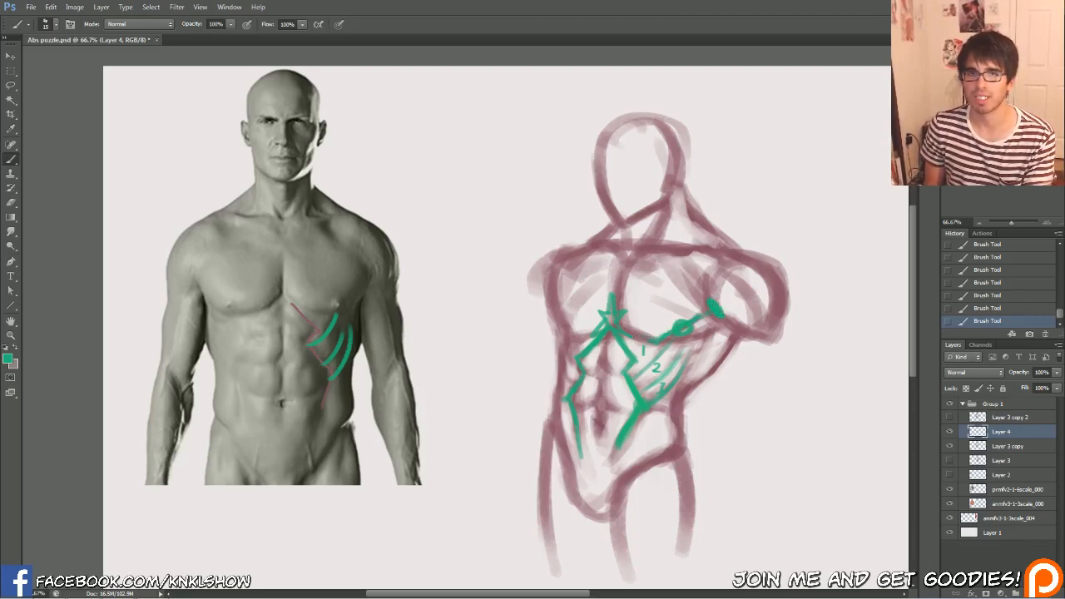
drag(649, 331, 656, 341)
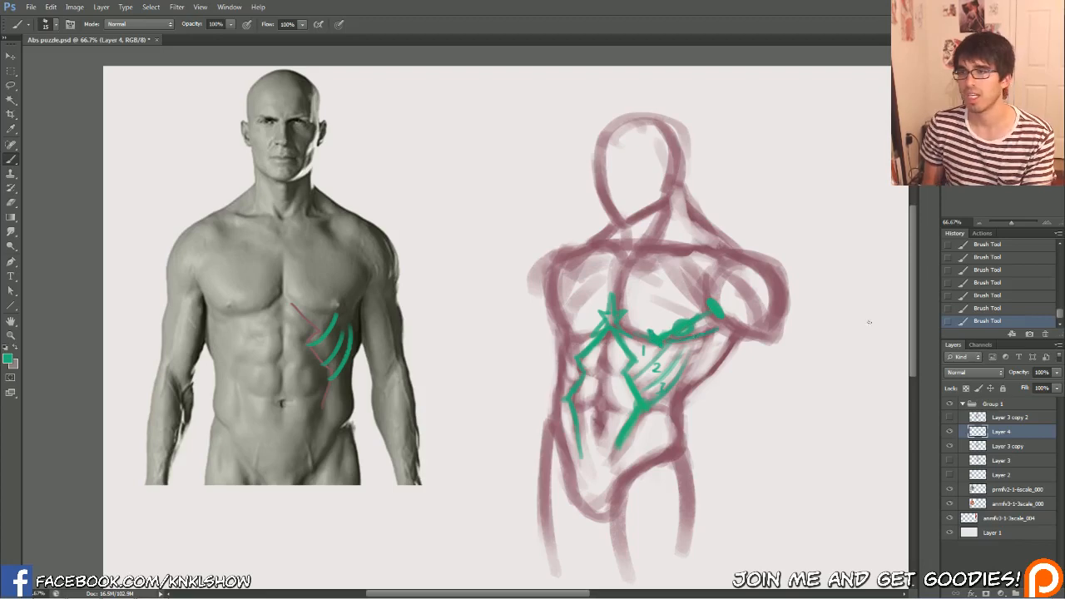
Trace the diagonal rib muscle strips in green on the side-view anatomy reference and number them
mouse_move(869, 322)
mouse_down()
mouse_move(788, 303)
mouse_move(492, 302)
mouse_up()
mouse_move(750, 326)
mouse_down()
mouse_move(790, 268)
mouse_move(785, 276)
mouse_move(810, 285)
mouse_move(814, 323)
mouse_move(760, 359)
mouse_up()
mouse_move(767, 301)
mouse_down()
mouse_move(753, 357)
mouse_move(830, 297)
mouse_move(755, 332)
mouse_move(729, 422)
mouse_move(751, 366)
mouse_up()
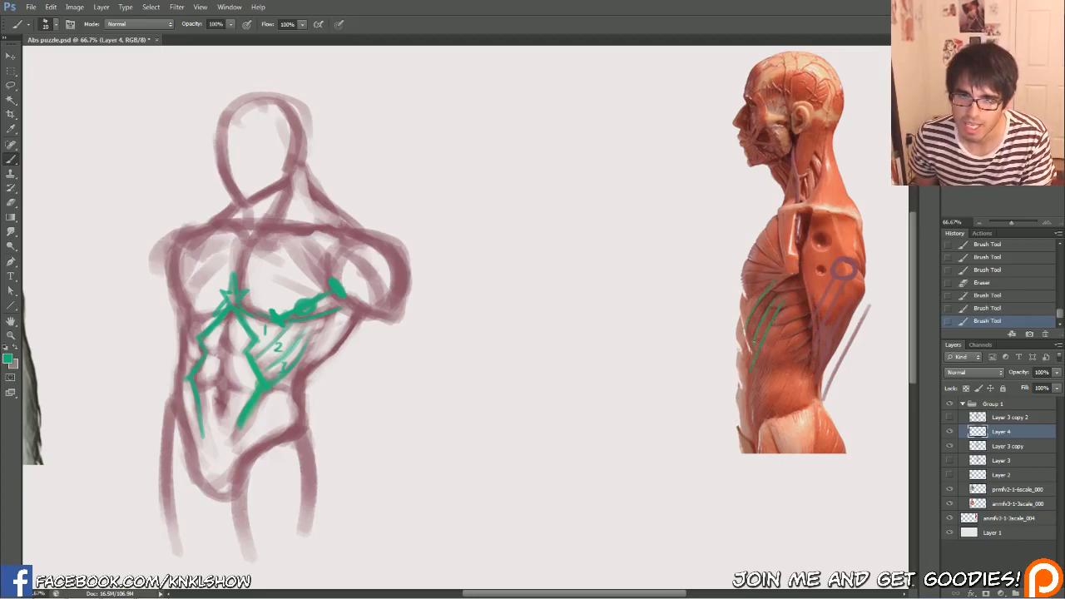
drag(771, 283, 749, 335)
drag(783, 300, 766, 333)
drag(746, 297, 748, 308)
drag(750, 317, 757, 323)
drag(758, 330, 761, 342)
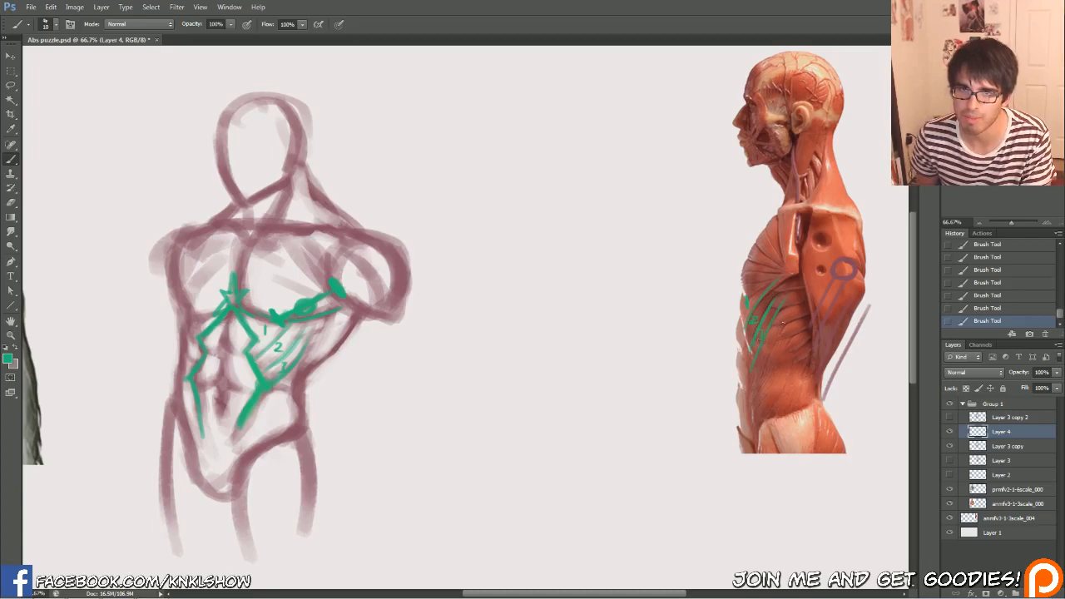
Sketch thin green fibre lines over the lower obliques on the side-view reference and erase them
drag(781, 301, 766, 370)
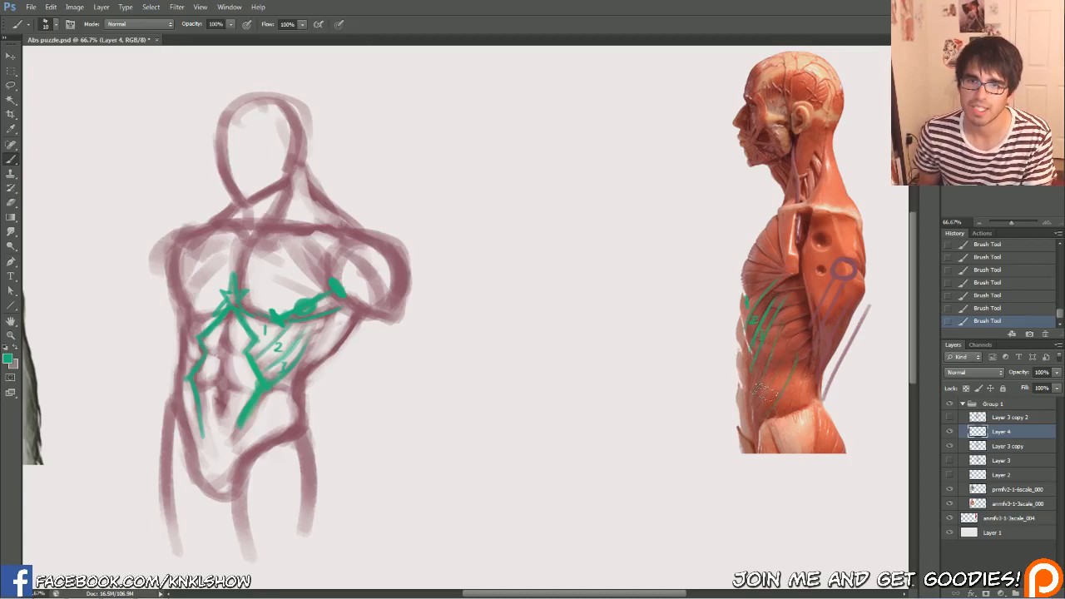
drag(791, 382, 801, 360)
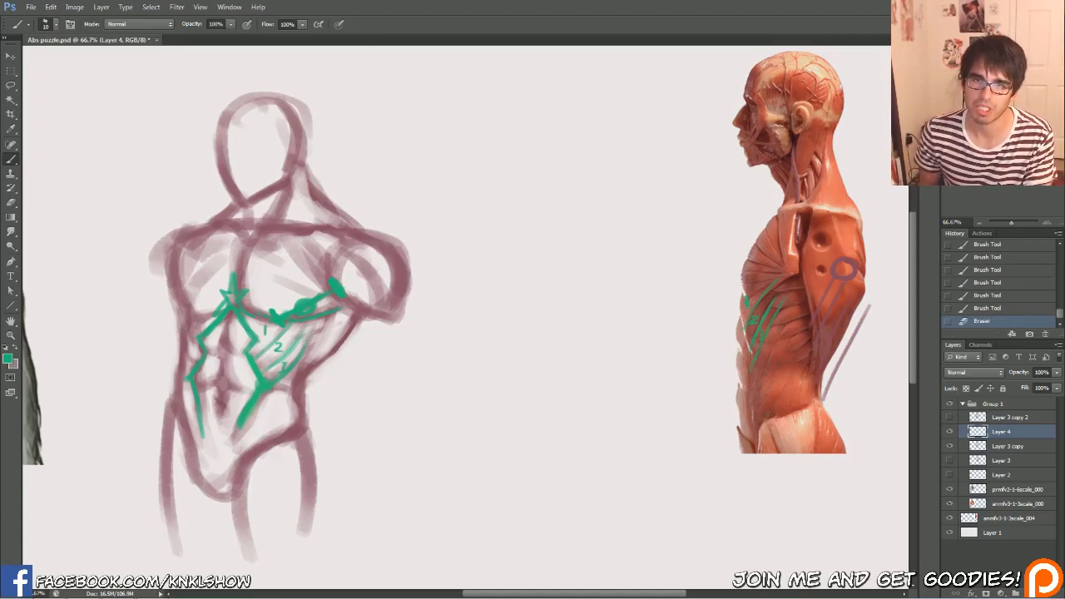
Extend the rib muscle strips back toward the arm on the side-view reference and fill in the uppermost strip below the pec
mouse_move(751, 297)
mouse_down()
mouse_move(805, 287)
mouse_move(814, 310)
mouse_move(781, 301)
mouse_move(790, 316)
mouse_move(780, 283)
mouse_up()
mouse_move(759, 306)
mouse_down()
mouse_move(787, 278)
mouse_move(777, 287)
mouse_up()
drag(761, 305, 781, 284)
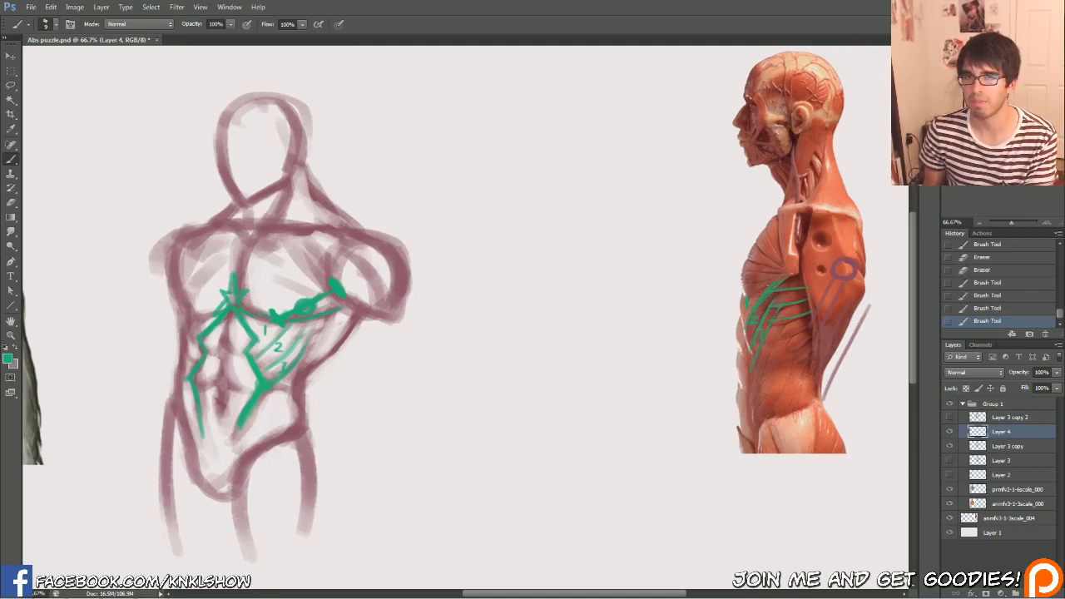
mouse_move(775, 290)
mouse_down()
mouse_move(806, 286)
mouse_move(800, 278)
mouse_move(759, 311)
mouse_up()
key([)
key([)
key([)
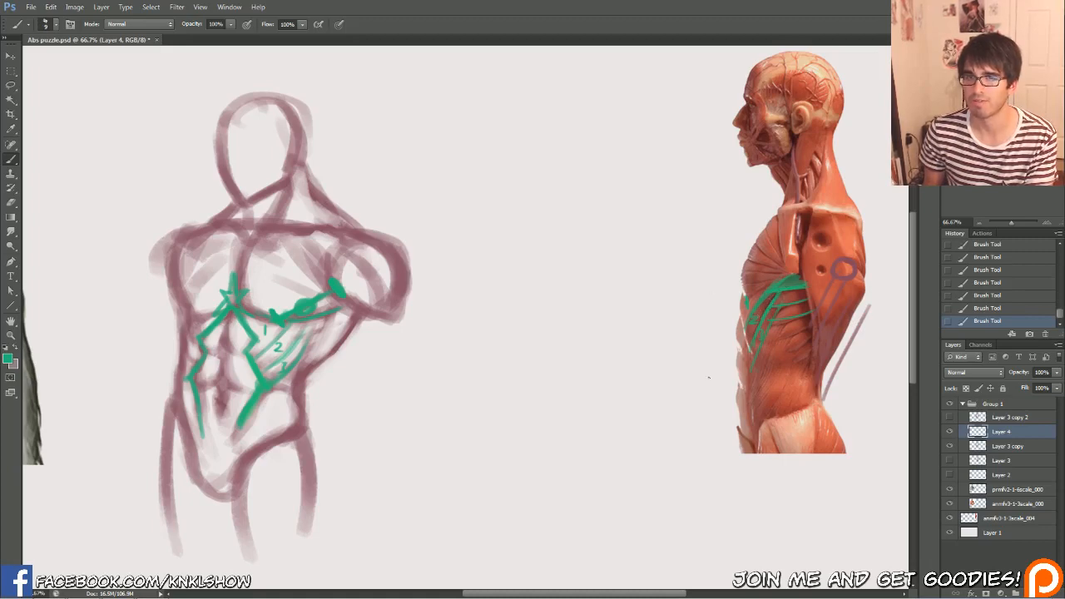
Fill in the remaining rib muscle strips below the pec in green on the side-view anatomy reference
mouse_move(753, 301)
mouse_down()
mouse_move(759, 311)
mouse_move(810, 292)
mouse_move(789, 313)
mouse_move(810, 306)
mouse_up()
key(])
key(])
key(])
key(])
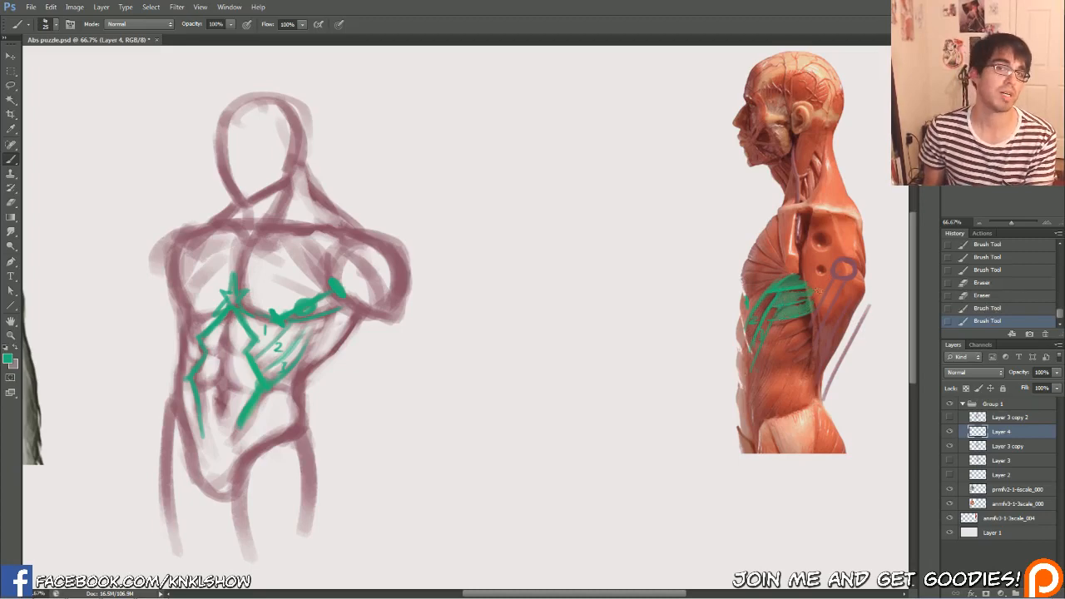
key([)
key([)
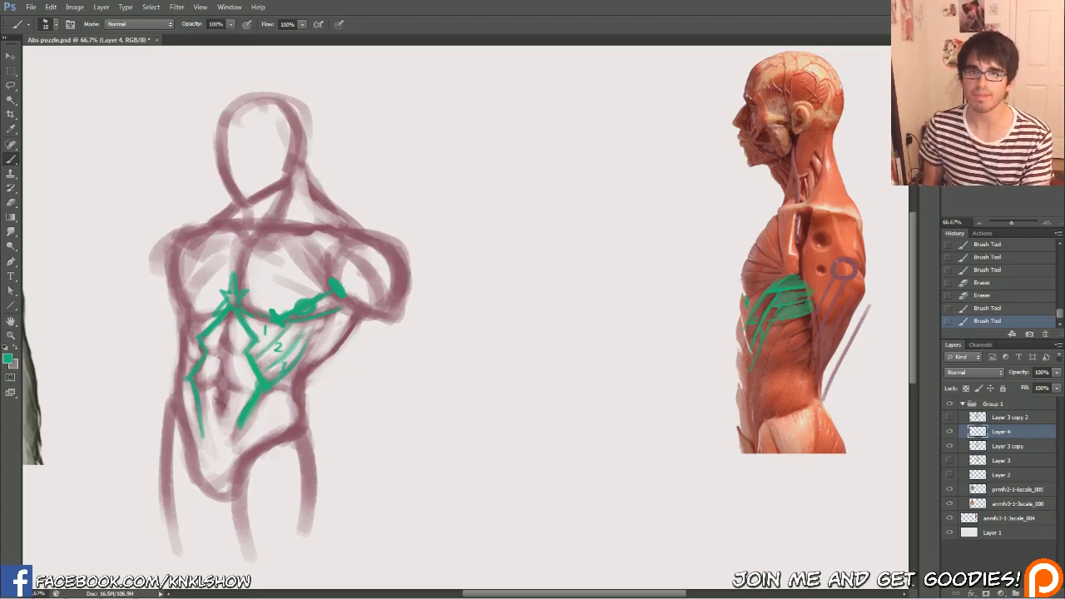
Erase the thick green markers along the raised-arm pec's bottom edge on the torso sketch and redraw the edge as a thin line
drag(756, 370, 916, 202)
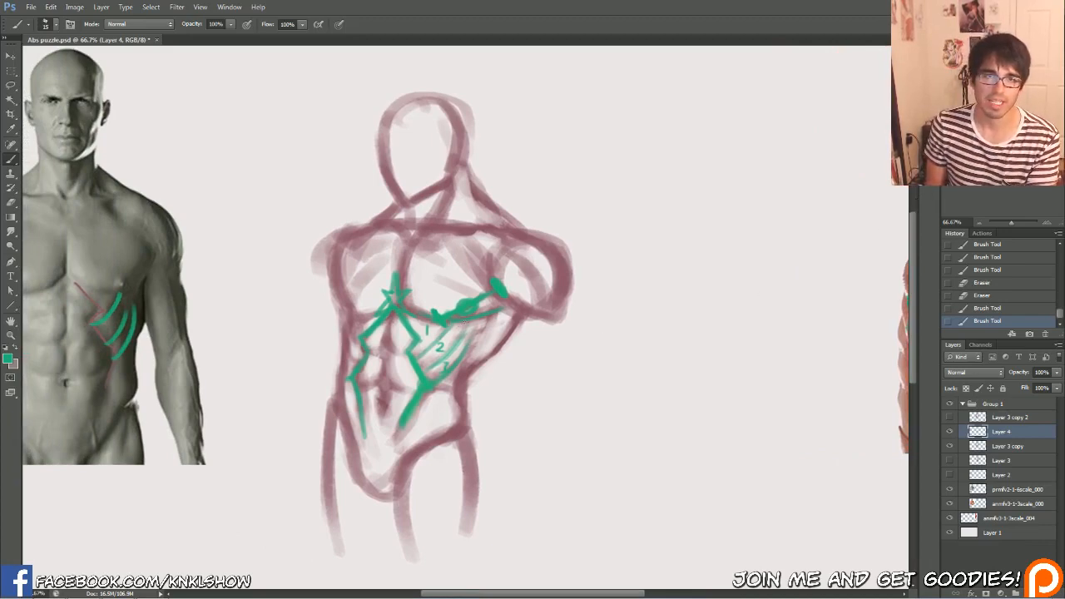
mouse_move(436, 313)
mouse_down()
mouse_move(450, 322)
mouse_move(502, 287)
mouse_up()
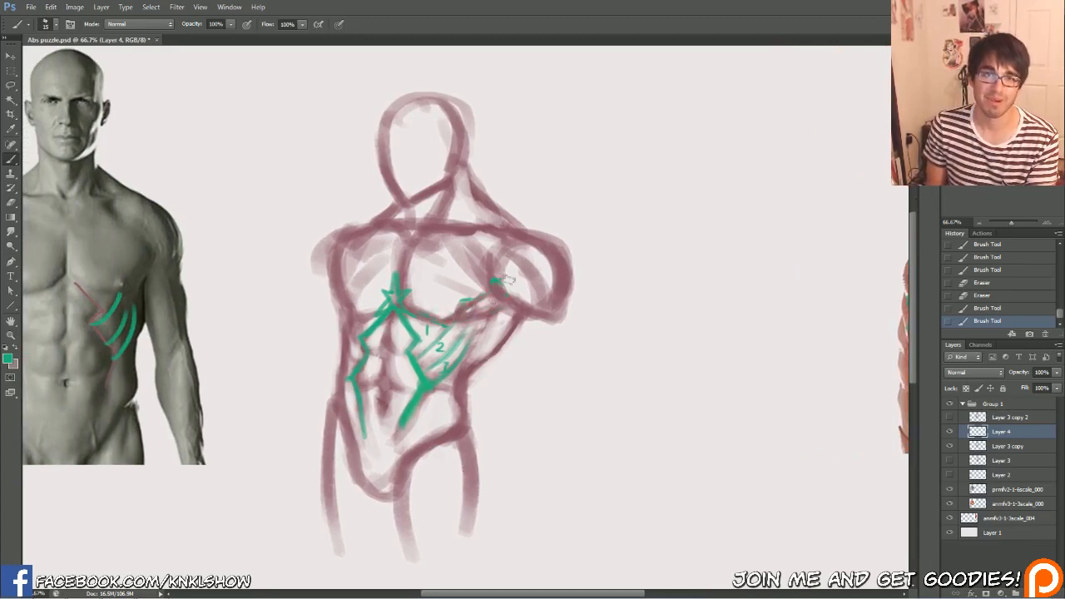
drag(450, 322, 485, 294)
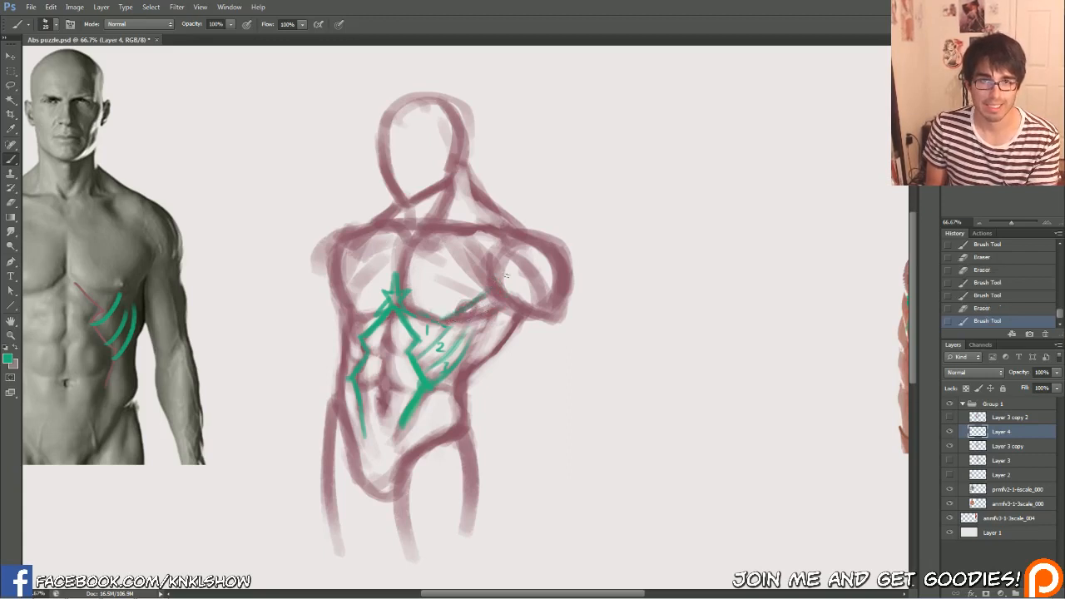
Draw green rib muscle strips on the torso sketch, running from the side of the abs back toward the raised arm's armpit
drag(452, 325, 433, 344)
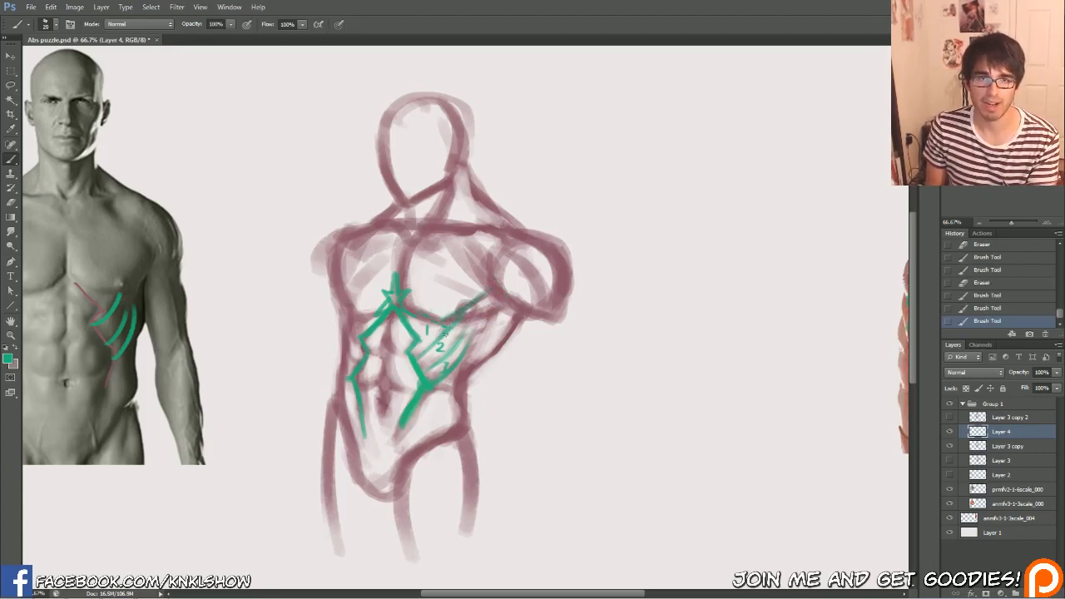
mouse_move(474, 303)
mouse_down()
mouse_move(444, 336)
mouse_move(498, 309)
mouse_up()
key(bracketleft)
key(bracketleft)
mouse_move(450, 349)
mouse_down()
mouse_move(470, 323)
mouse_move(464, 335)
mouse_move(497, 321)
mouse_up()
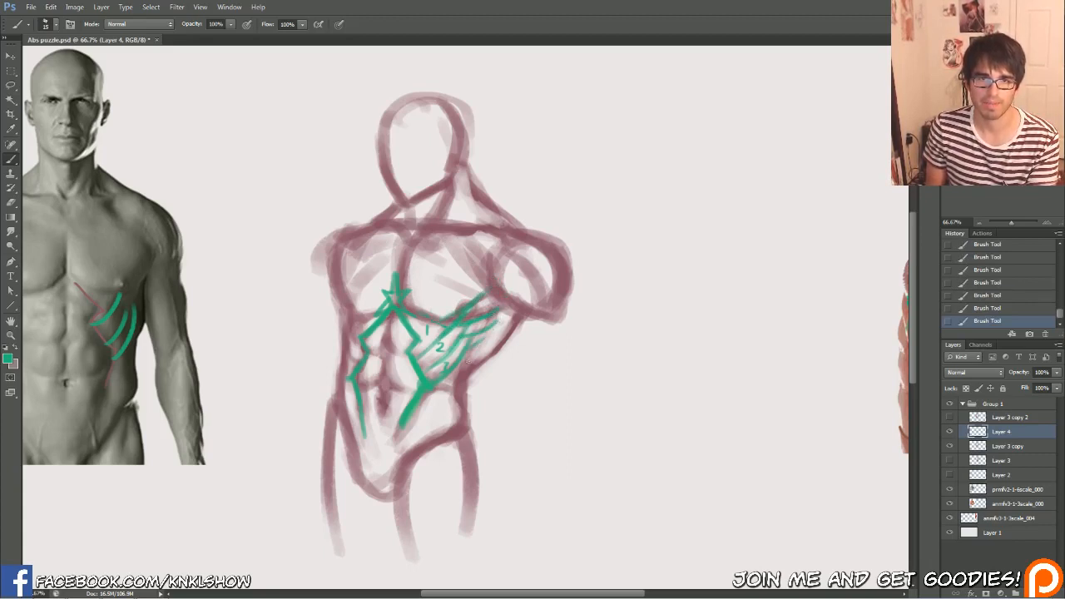
mouse_move(472, 357)
mouse_down()
mouse_move(494, 305)
mouse_move(478, 359)
mouse_move(496, 312)
mouse_move(480, 359)
mouse_move(519, 322)
mouse_up()
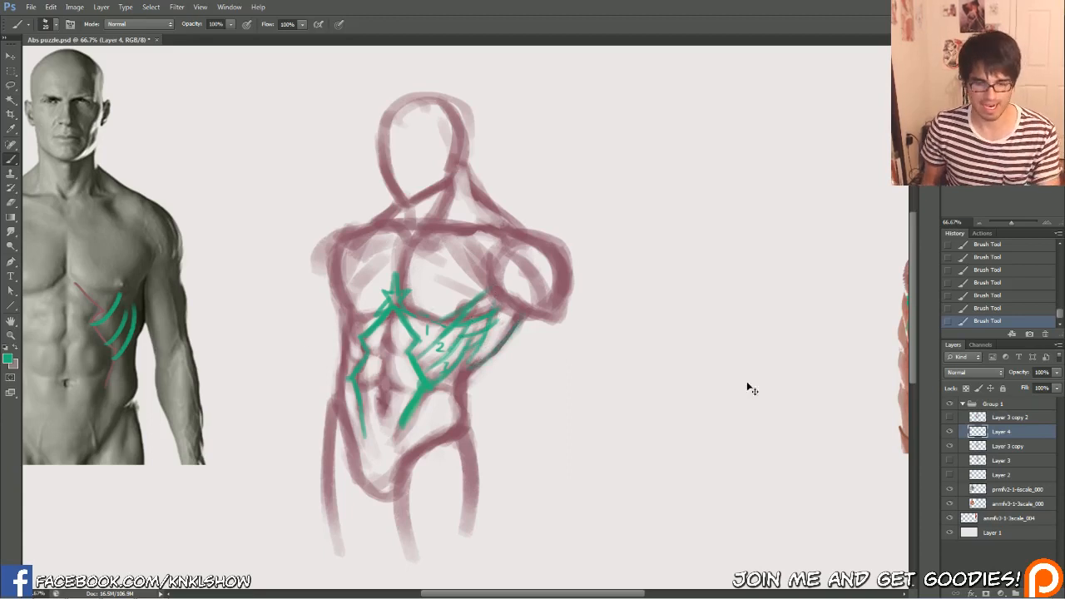
Darken the green markings on Layer 4 by lowering their lightness with Hue/Saturation
key(ctrl+u)
drag(912, 517, 888, 521)
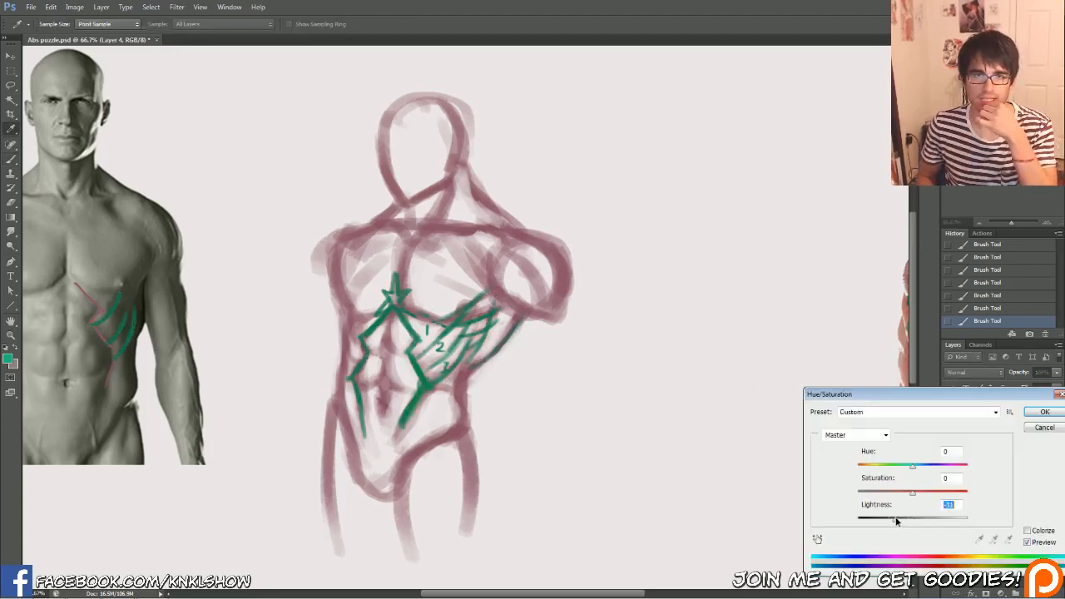
click(1036, 415)
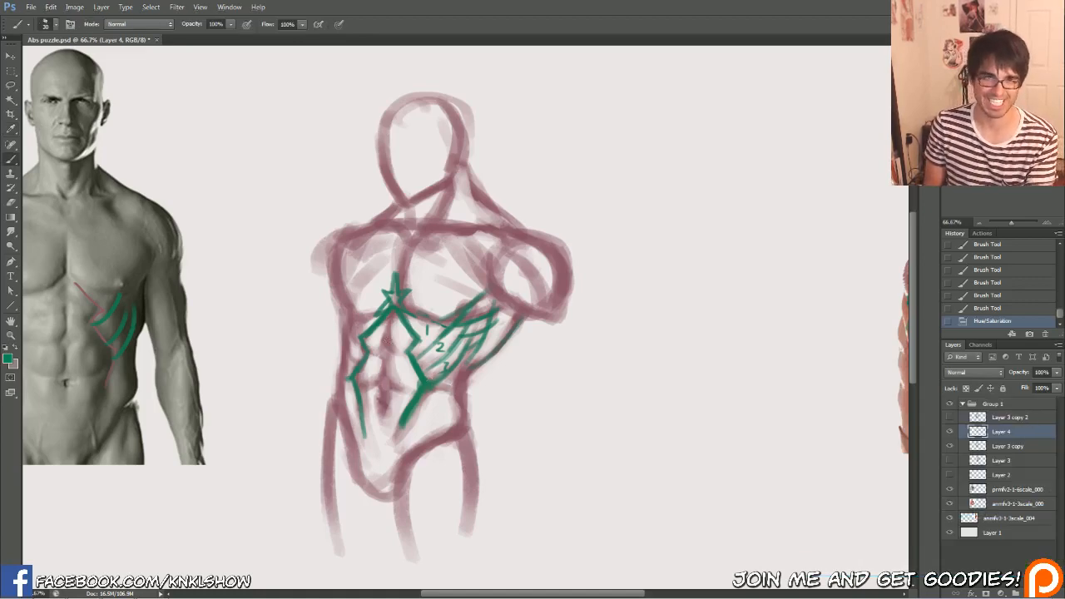
Erase the green rib strips on Layer 4 and the red ab line on Layer 3 copy from the front photo reference
key(bracketleft)
key(bracketleft)
key(bracketleft)
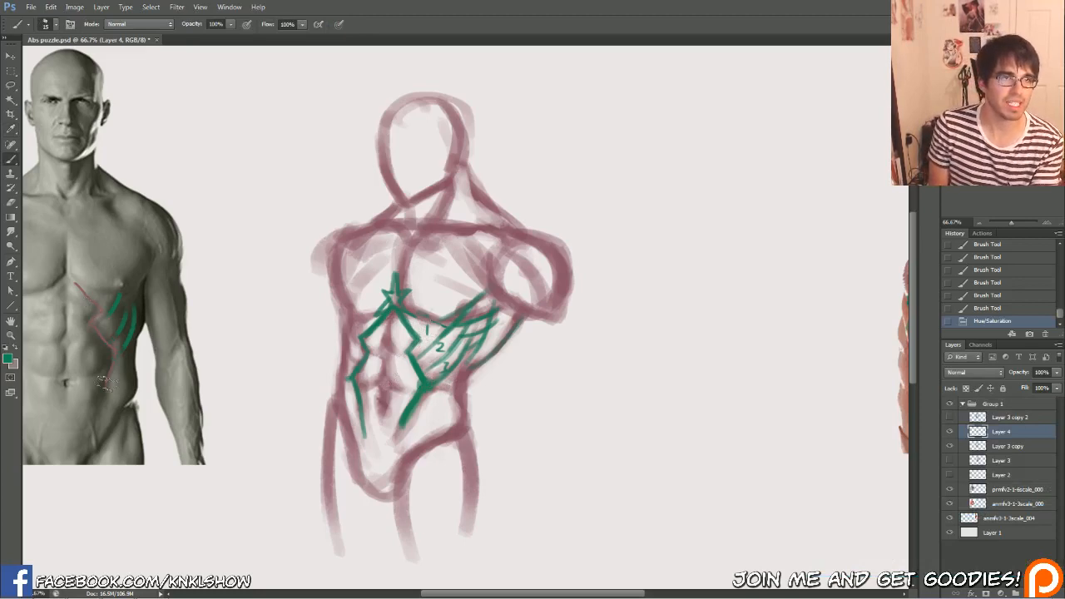
drag(117, 301, 137, 301)
click(949, 447)
click(949, 447)
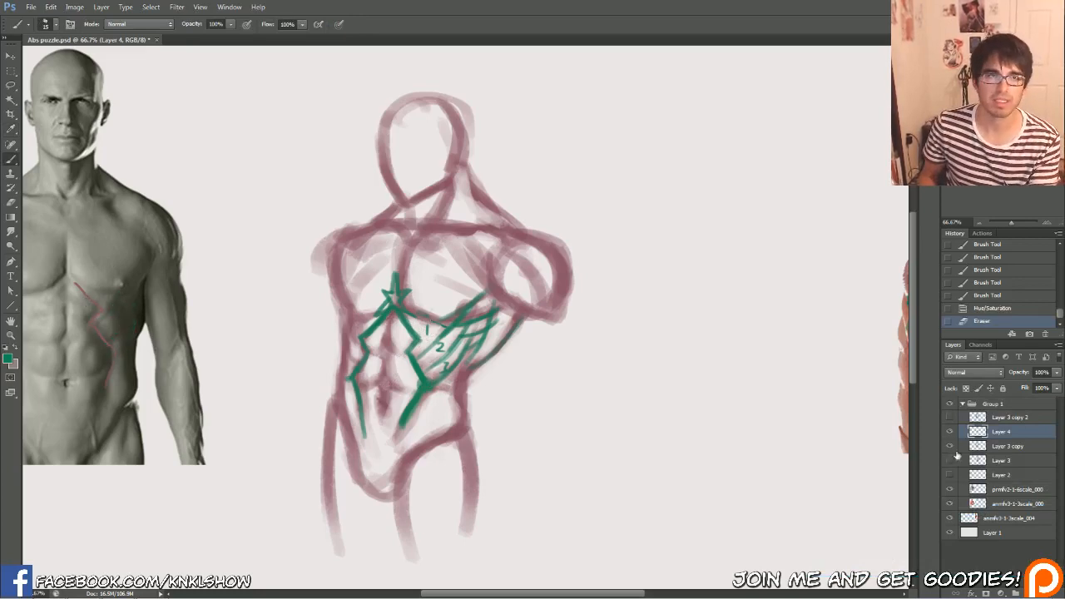
click(1002, 447)
drag(78, 285, 108, 378)
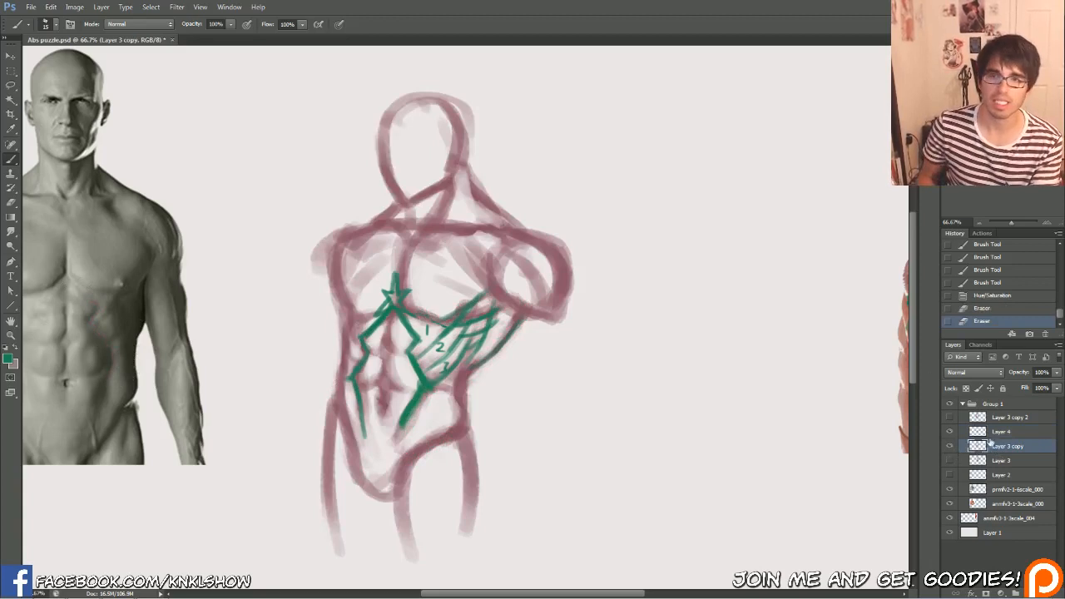
Sketch the outer edge and uppermost segment of the abs in green on Layer 4 over the front photo reference
drag(998, 200, 994, 200)
drag(332, 333, 407, 327)
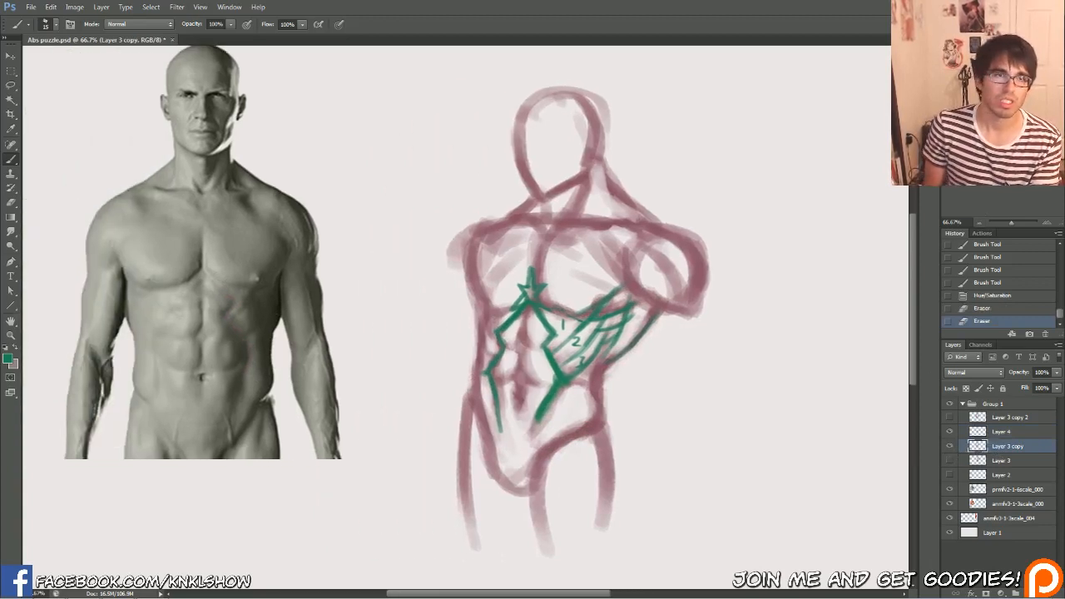
click(998, 431)
mouse_move(247, 364)
mouse_down()
mouse_move(247, 343)
mouse_move(221, 315)
mouse_up()
mouse_move(221, 314)
mouse_down()
mouse_move(232, 303)
mouse_move(214, 285)
mouse_move(230, 300)
mouse_move(204, 304)
mouse_move(204, 287)
mouse_move(208, 301)
mouse_up()
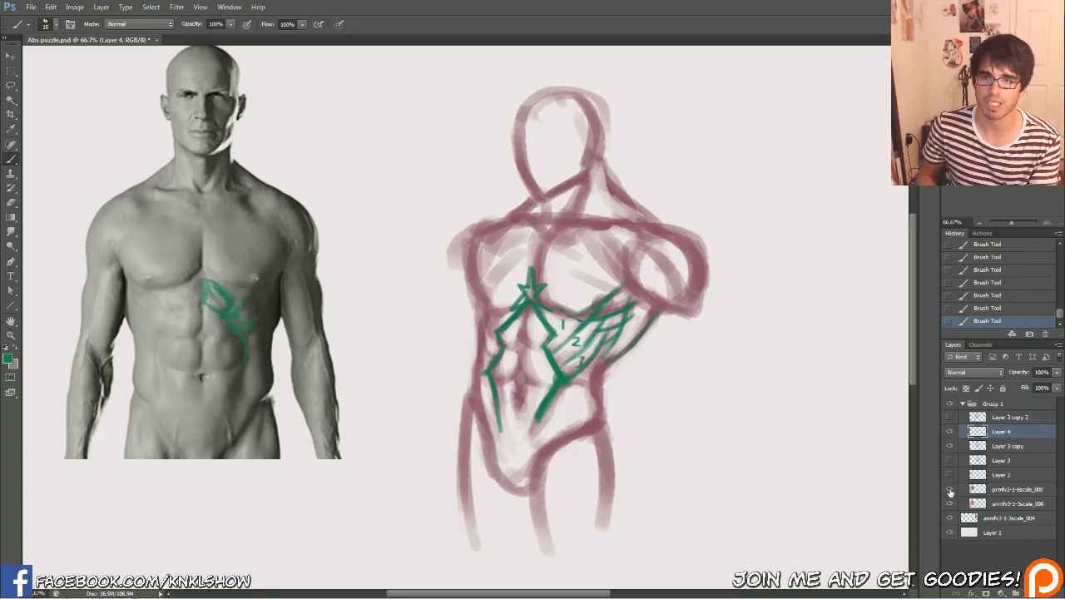
Hide the front photo layer, erase the green marks and outline the stacked ab segments in green on the muscle reference
click(949, 489)
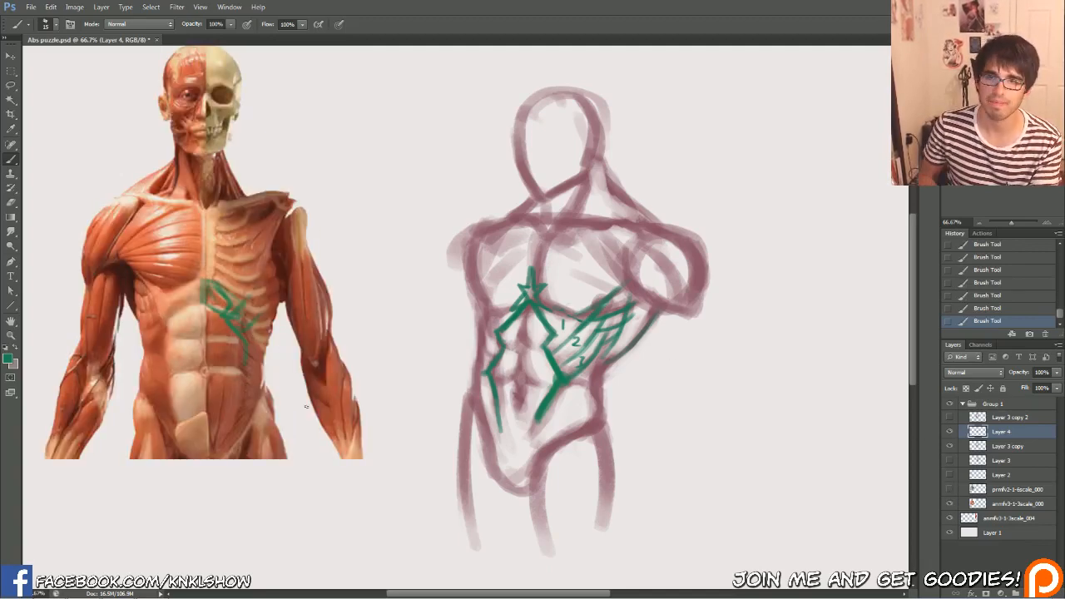
mouse_move(206, 305)
mouse_down()
mouse_move(248, 336)
mouse_move(253, 321)
mouse_move(227, 303)
mouse_up()
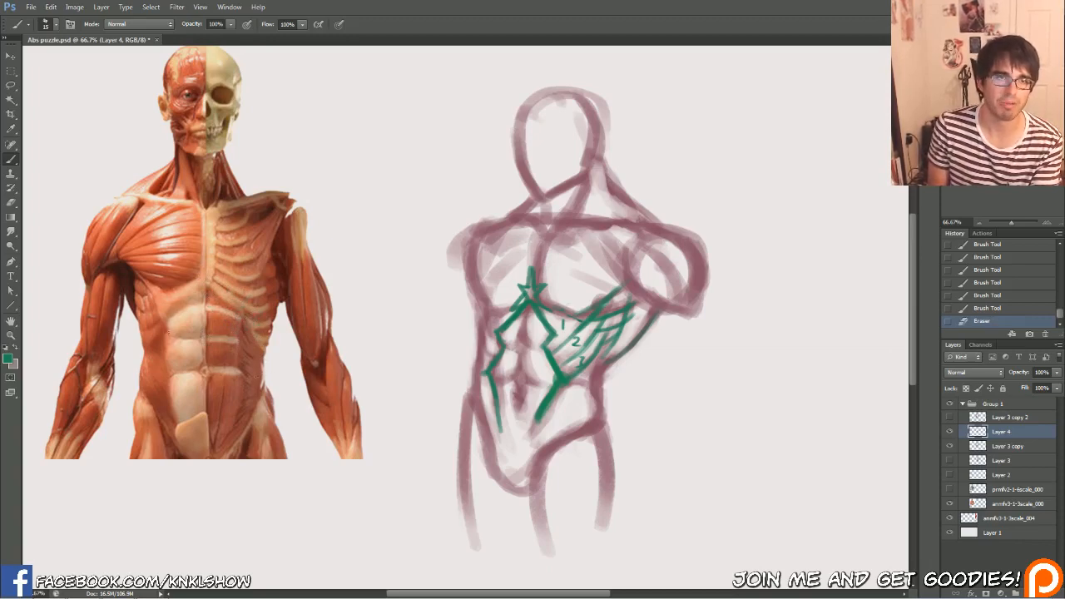
mouse_move(199, 338)
mouse_down()
mouse_move(166, 332)
mouse_move(202, 302)
mouse_move(176, 368)
mouse_up()
mouse_move(184, 336)
mouse_down()
mouse_move(169, 391)
mouse_move(184, 416)
mouse_up()
mouse_move(200, 373)
mouse_down()
mouse_move(176, 406)
mouse_move(204, 401)
mouse_up()
drag(201, 301, 199, 280)
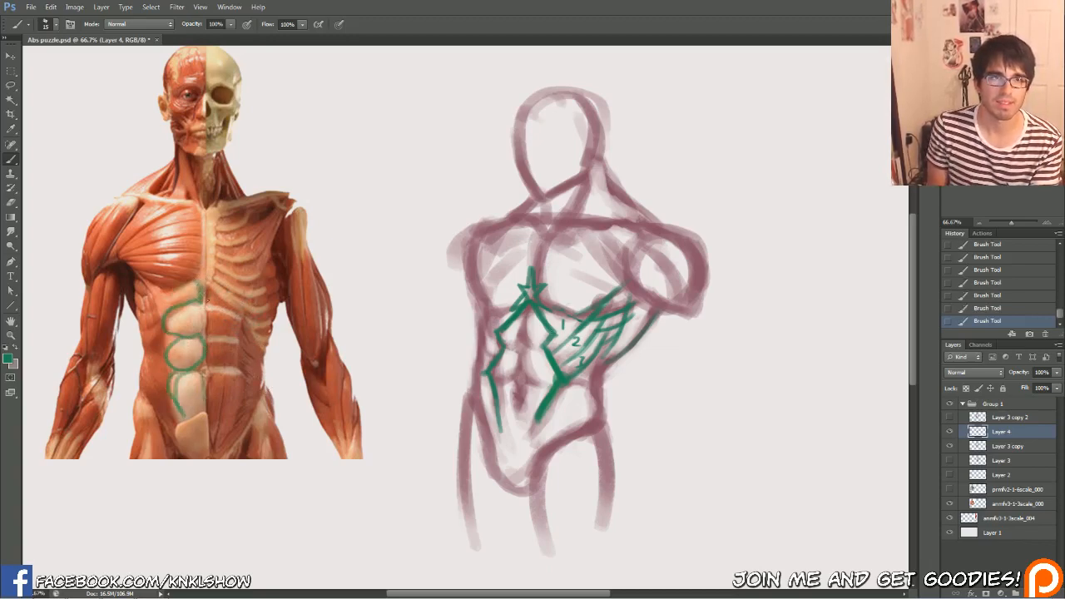
Box in the uppermost ab segment in green and erase all the green ab outlines from the muscle reference
mouse_move(183, 308)
mouse_down()
mouse_move(163, 298)
mouse_move(162, 312)
mouse_up()
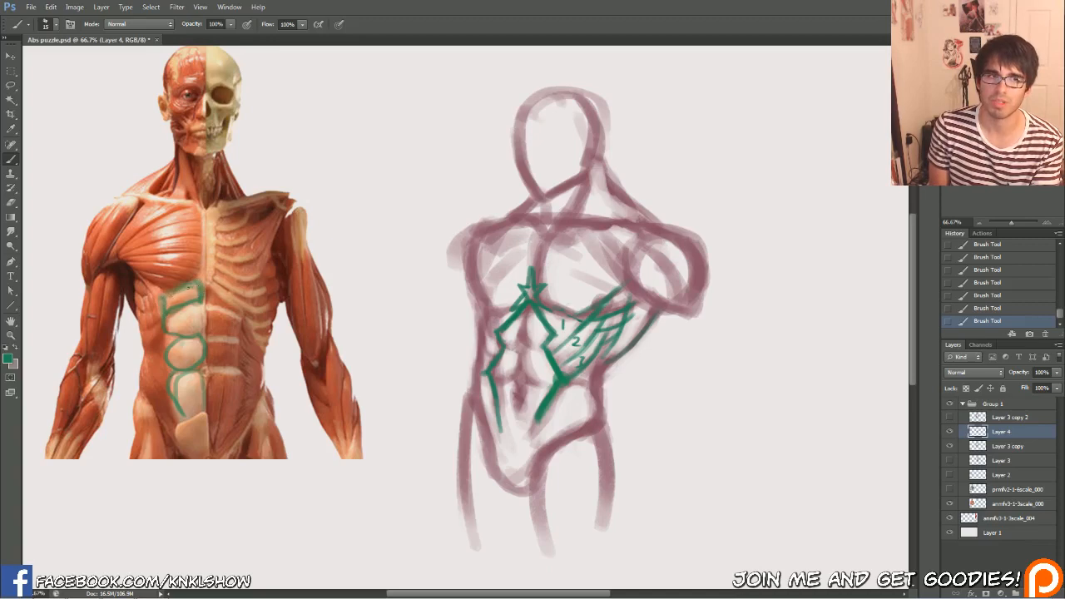
mouse_move(168, 296)
mouse_down()
mouse_move(167, 324)
mouse_move(175, 296)
mouse_move(202, 272)
mouse_move(163, 324)
mouse_move(180, 293)
mouse_up()
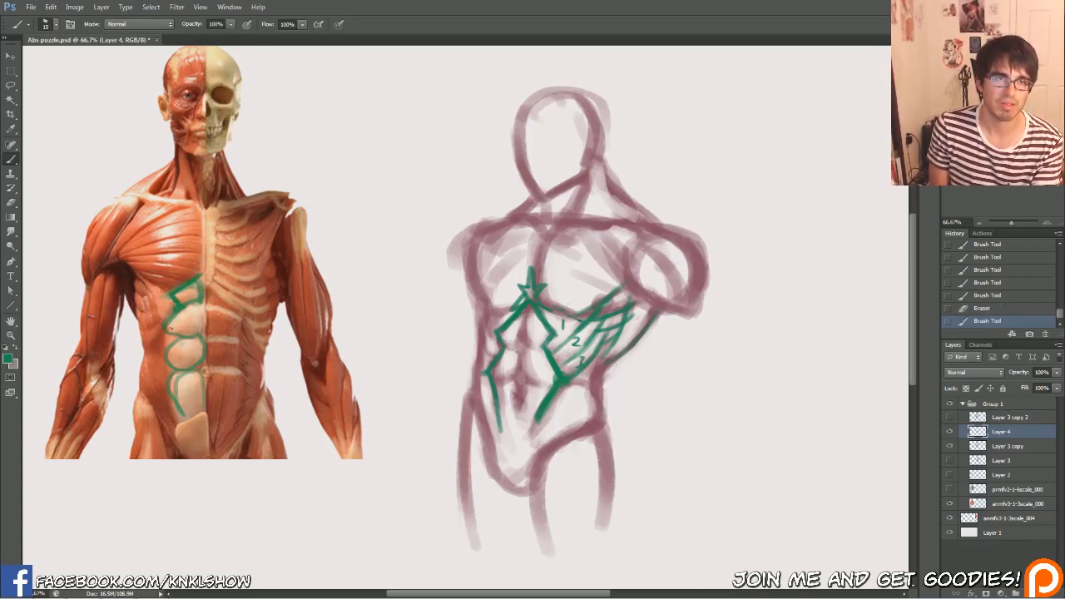
drag(182, 336, 187, 343)
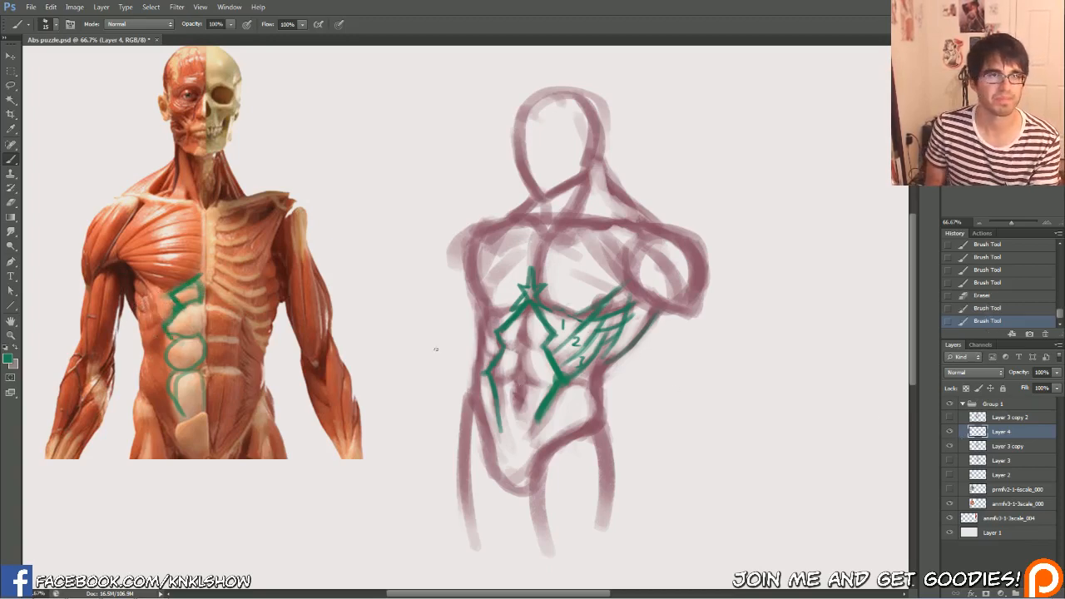
click(949, 431)
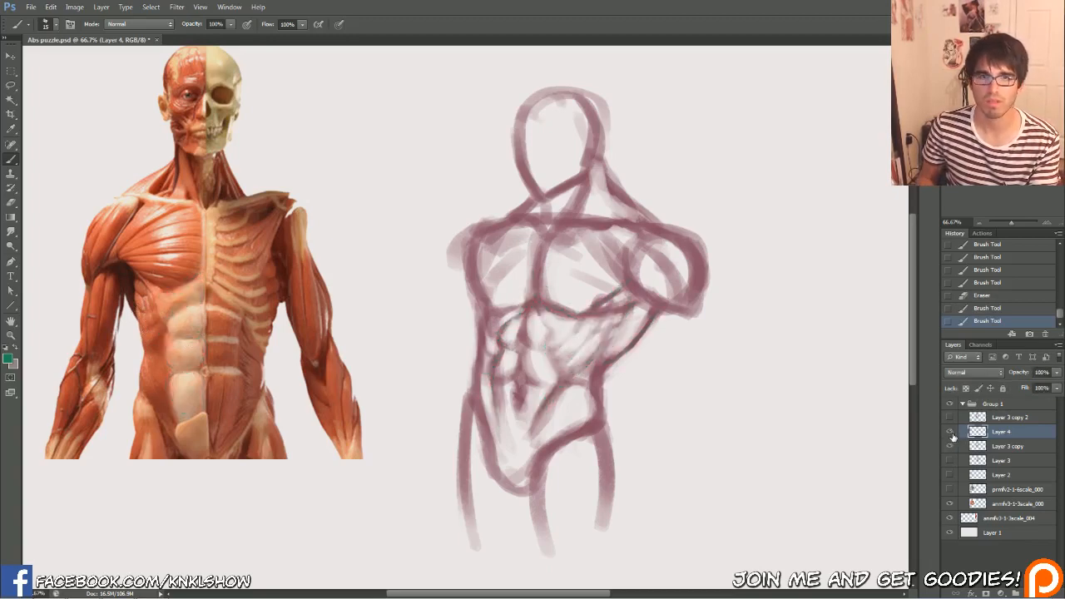
click(950, 433)
drag(205, 286, 185, 413)
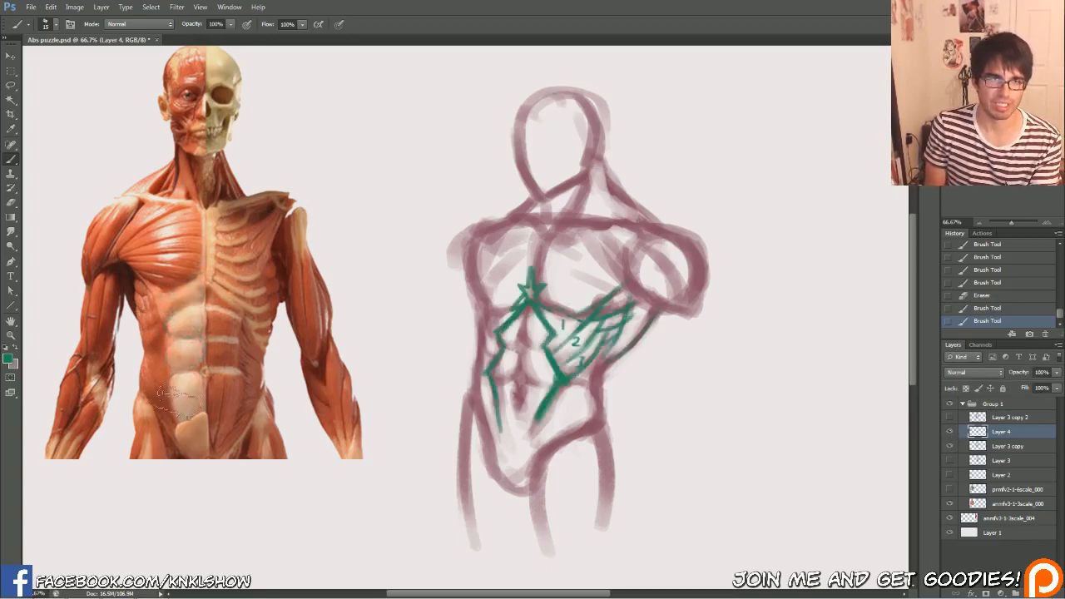
Switch the front photo layer on and off over the muscle reference to compare the surface abs with the underlying muscles
click(949, 417)
click(949, 417)
click(950, 491)
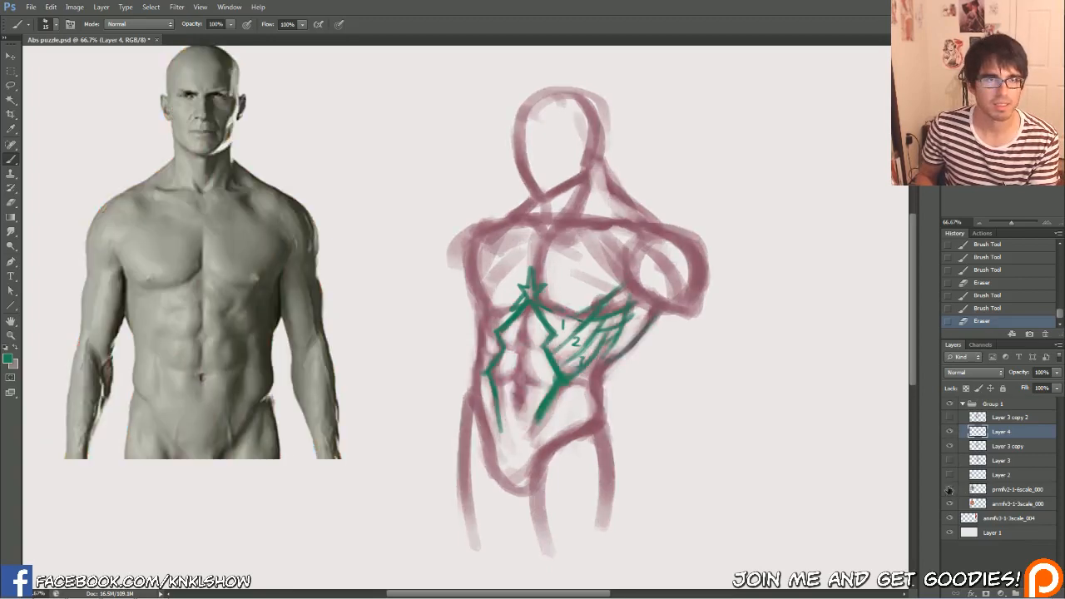
click(949, 490)
click(948, 489)
click(948, 489)
click(947, 490)
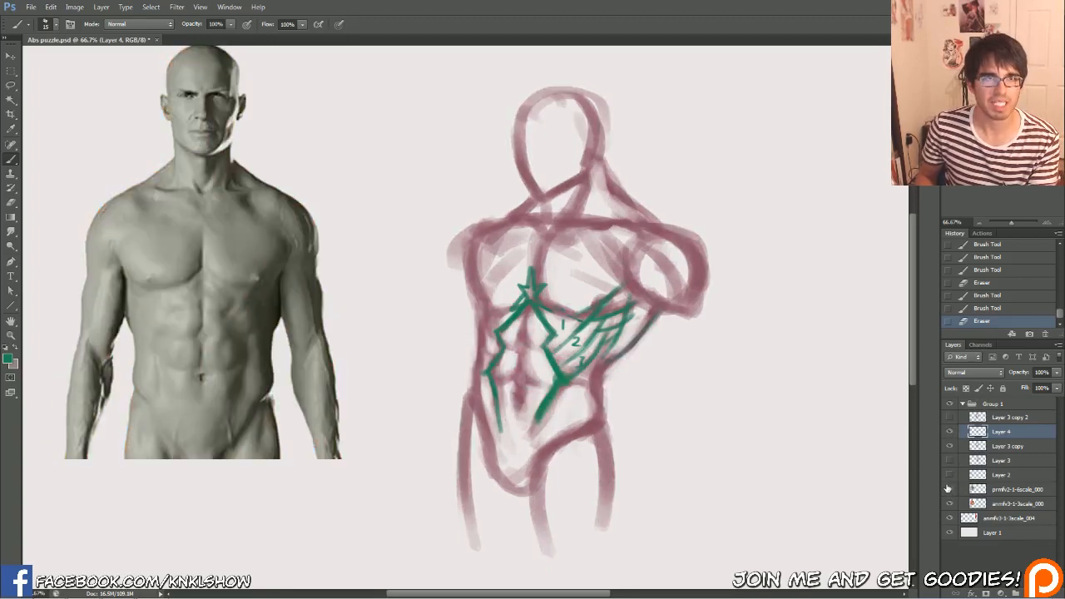
click(948, 489)
click(947, 489)
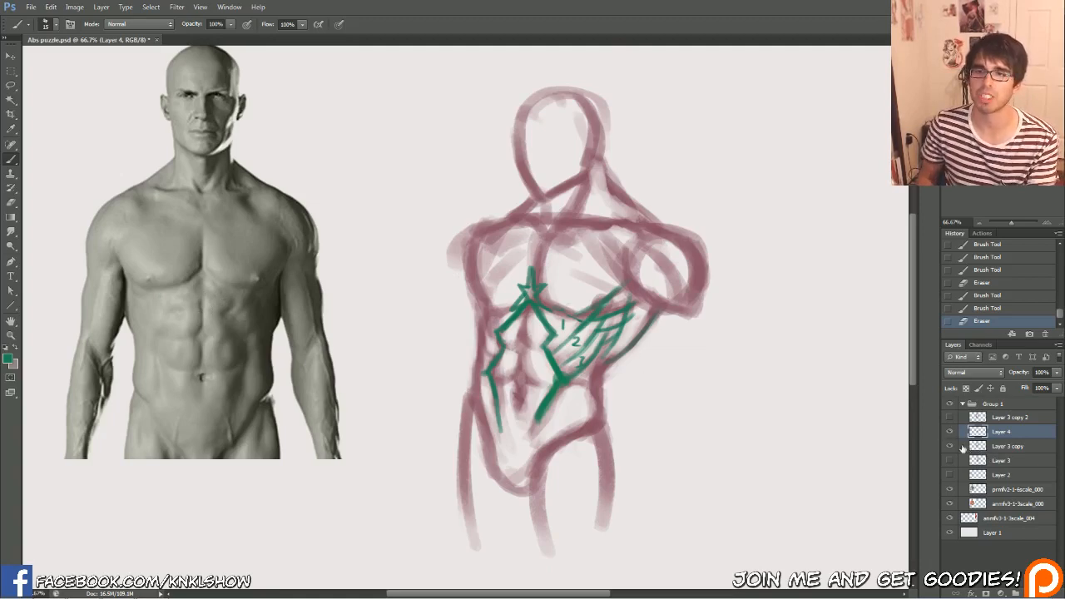
Erase excess purple shading between the upper ab segments on Layer 3 copy of the torso sketch
click(994, 447)
click(949, 447)
click(949, 447)
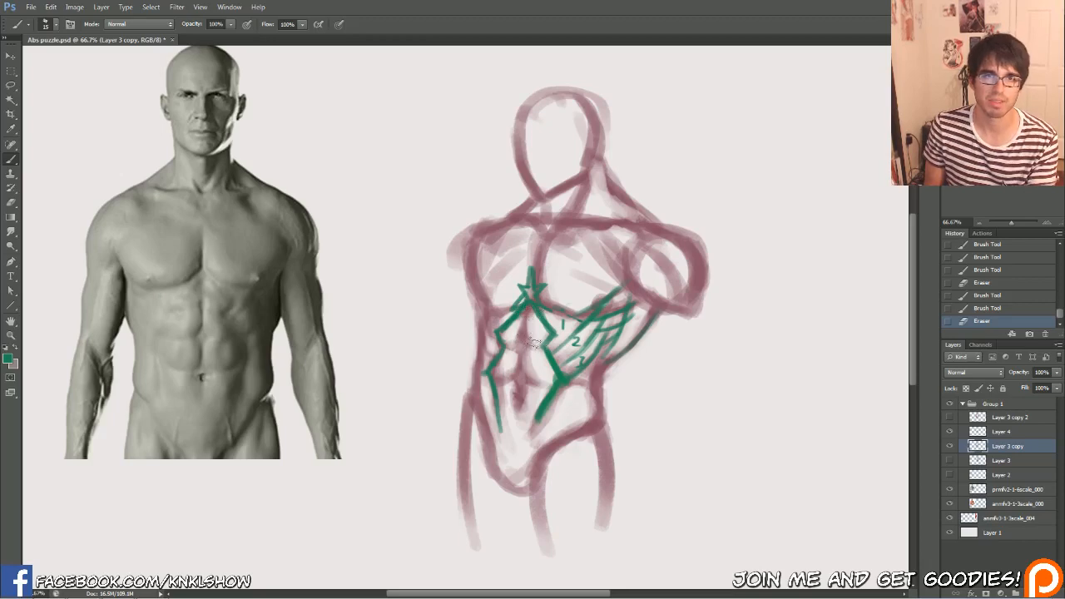
drag(534, 342, 535, 338)
drag(532, 341, 518, 333)
drag(517, 337, 515, 326)
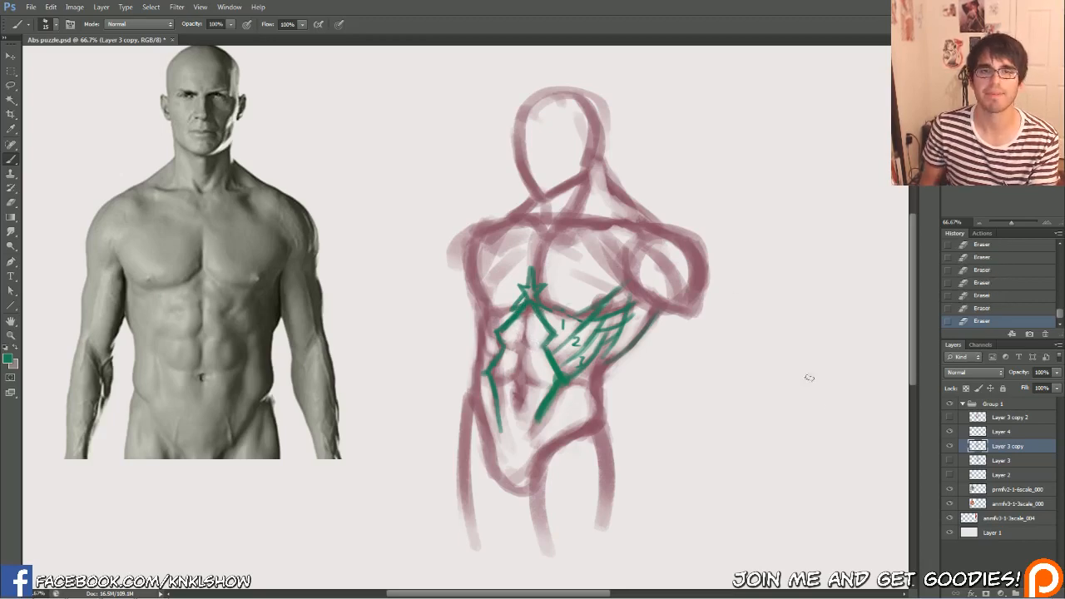
Hide Layer 4, sample the sketch's purple line colour and clean up the stray green specks on the torso sketch
click(949, 431)
alt+click(530, 335)
alt+click(530, 337)
key(bracketright)
key(bracketright)
key(bracketright)
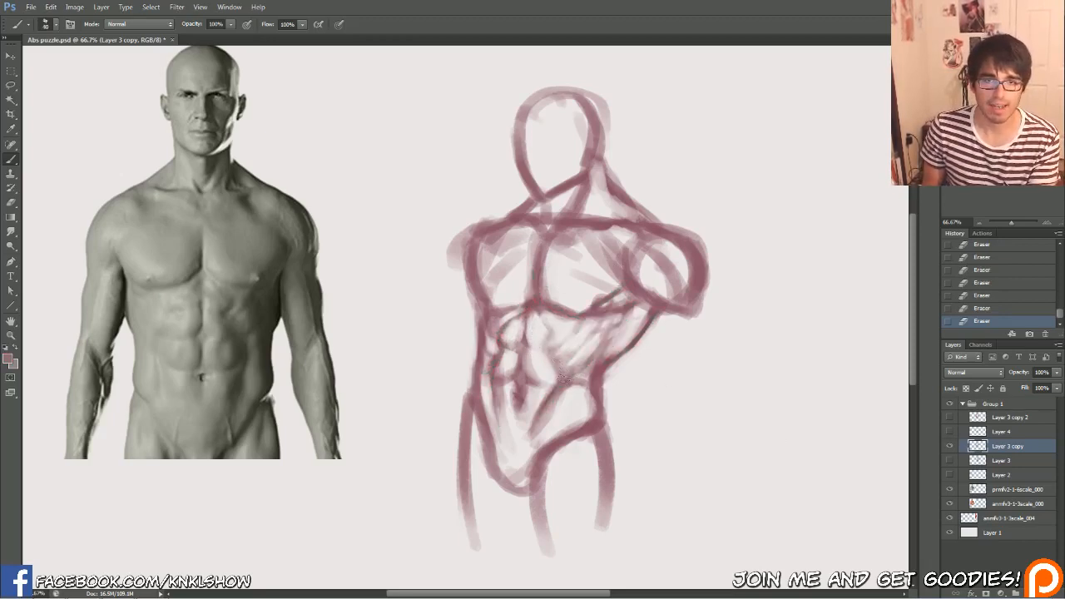
key(bracketleft)
key(bracketleft)
key(bracketleft)
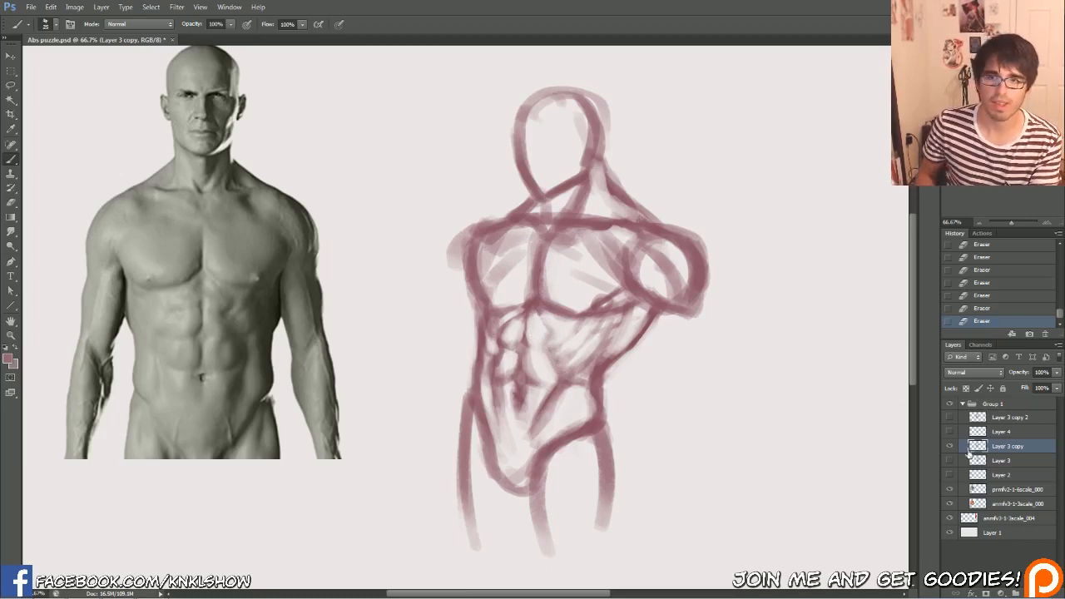
Show Layer 4, sample its green and sketch rib muscle strips down one side of the front photo reference's torso
click(949, 431)
click(998, 432)
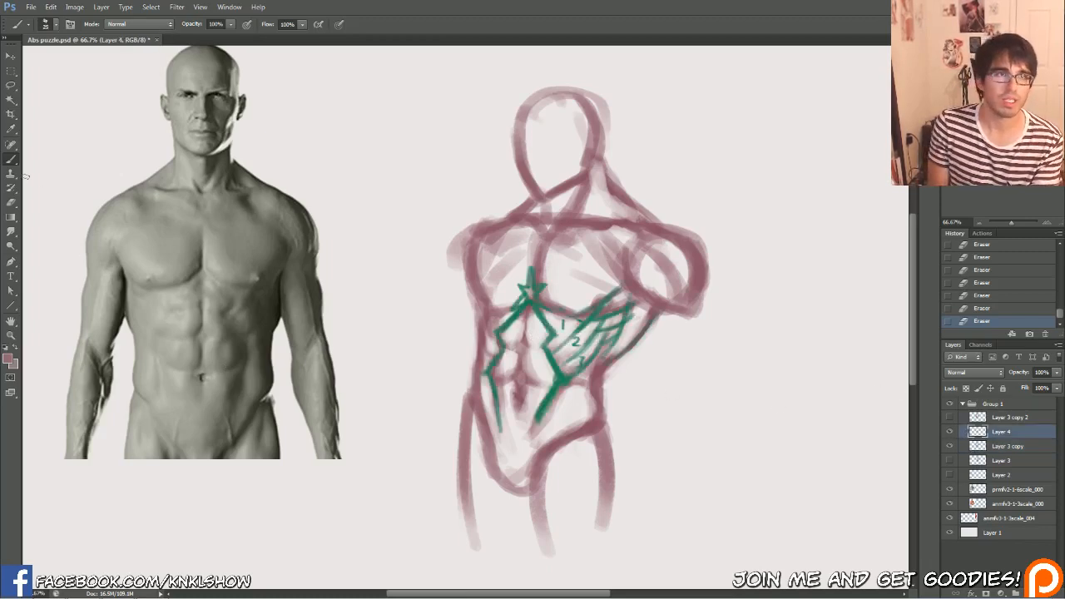
alt+click(566, 370)
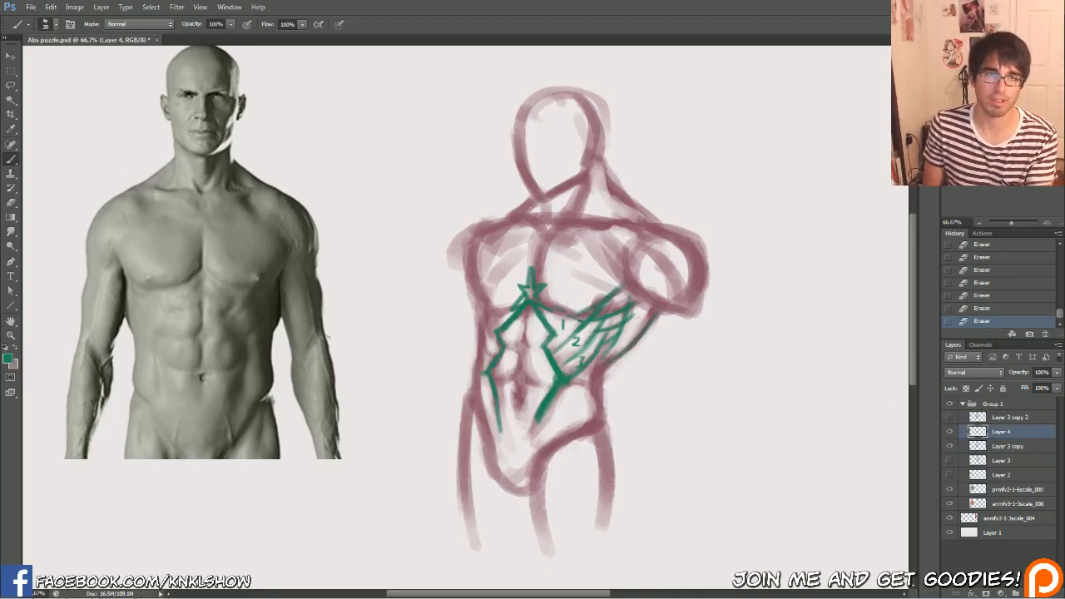
key(bracketleft)
key(bracketleft)
key(bracketleft)
drag(278, 312, 256, 345)
key(bracketright)
key(bracketright)
mouse_move(274, 311)
mouse_down()
mouse_move(248, 341)
mouse_move(242, 334)
mouse_up()
Outline the rib cage arch and both pecs' bottom edges in green on the front photo reference, shading the area between them
mouse_move(257, 295)
mouse_down()
mouse_move(234, 324)
mouse_move(212, 302)
mouse_move(149, 347)
mouse_move(124, 330)
mouse_up()
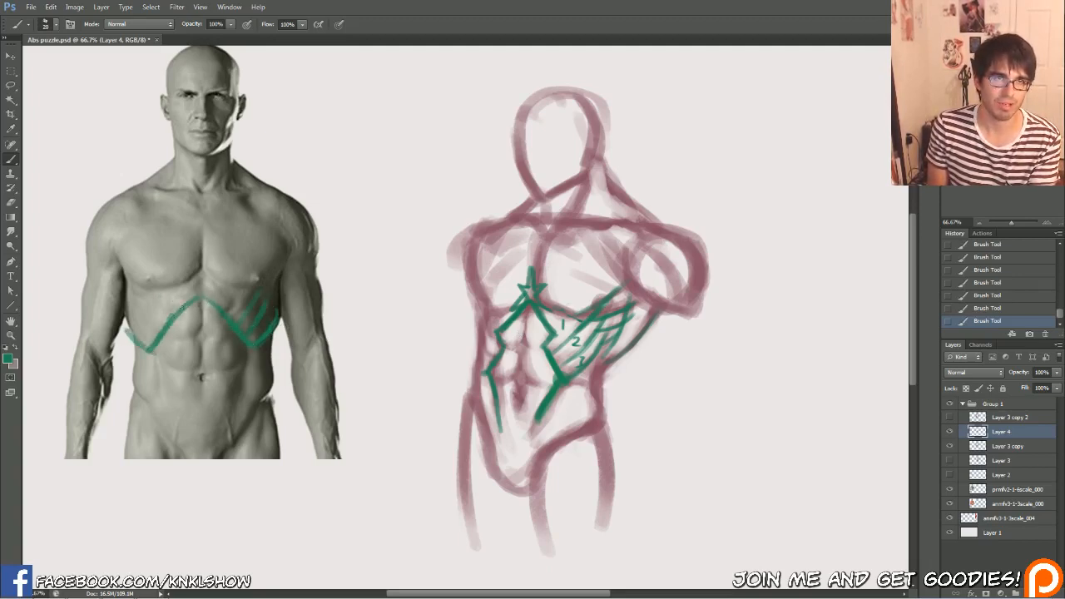
mouse_move(244, 314)
mouse_down()
mouse_move(203, 275)
mouse_move(172, 306)
mouse_move(160, 301)
mouse_move(203, 276)
mouse_up()
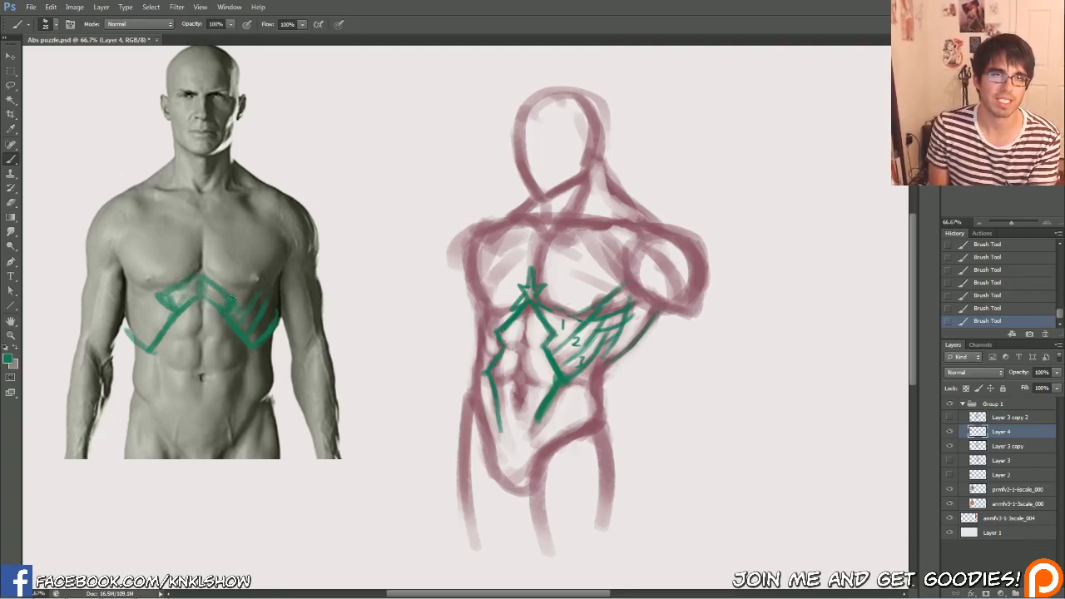
drag(201, 270, 262, 285)
drag(200, 270, 132, 287)
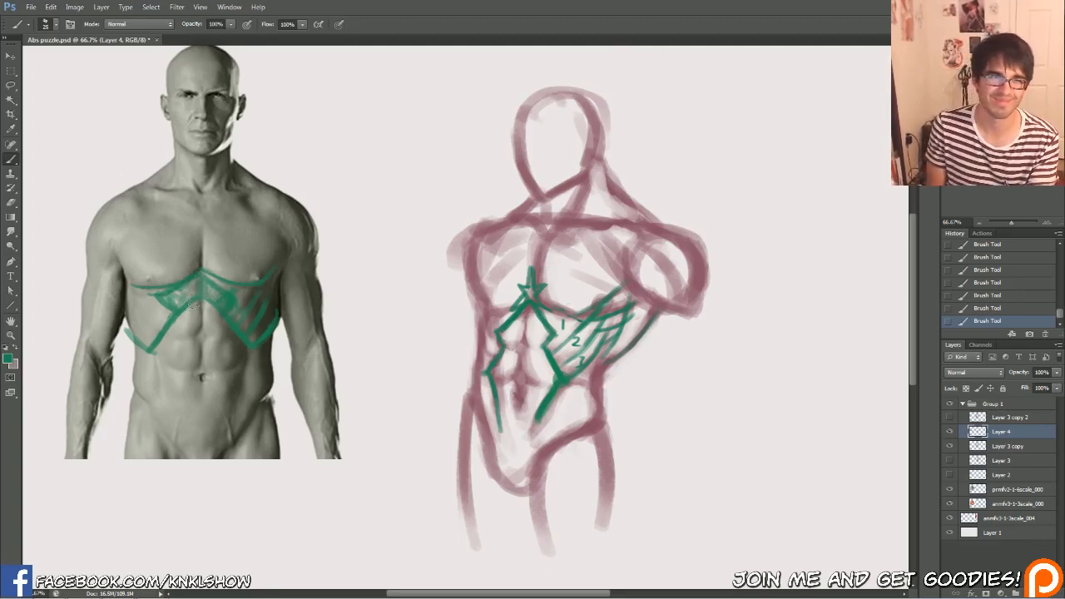
Erase the green rib cage and pec marks from the front photo reference and hide Layer 4
mouse_move(148, 317)
mouse_down()
mouse_move(137, 287)
mouse_move(241, 304)
mouse_move(264, 337)
mouse_move(310, 266)
mouse_up()
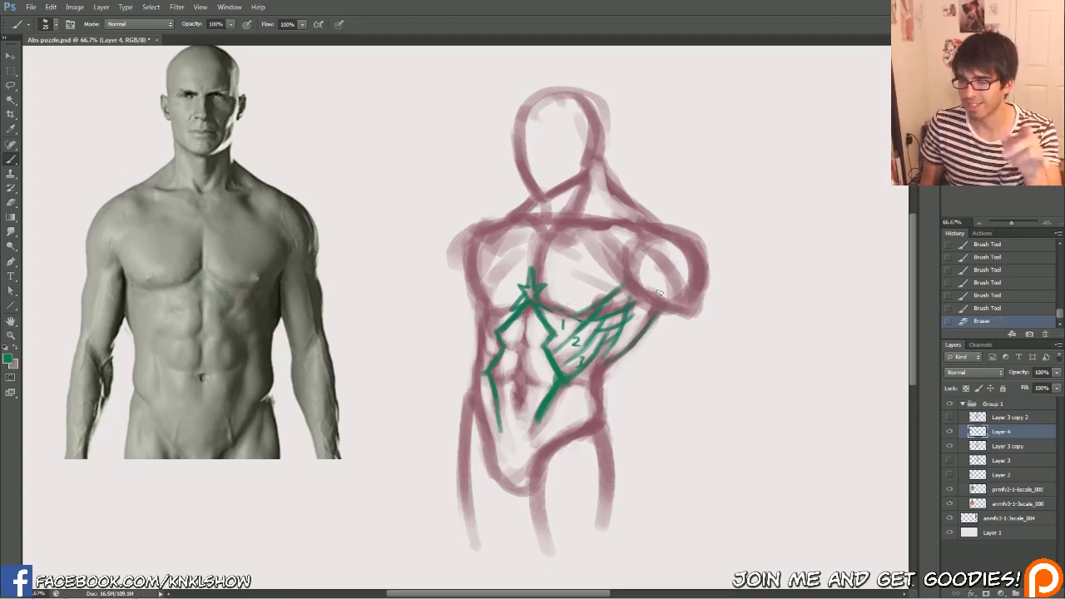
click(949, 430)
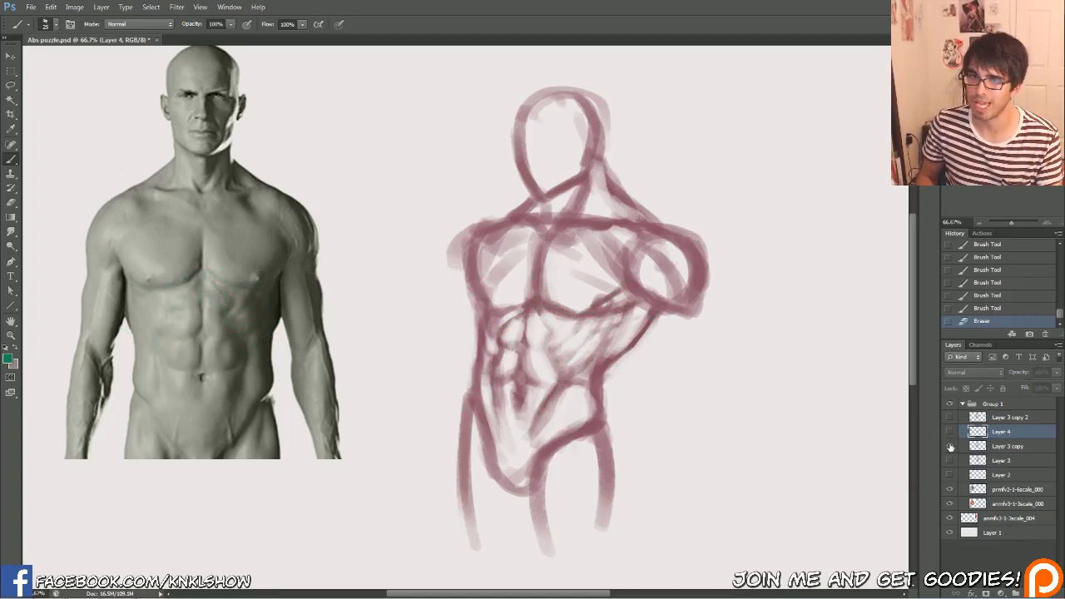
Erase excess purple shading from the upper ab segment on the torso's far side on Layer 3 copy
click(998, 447)
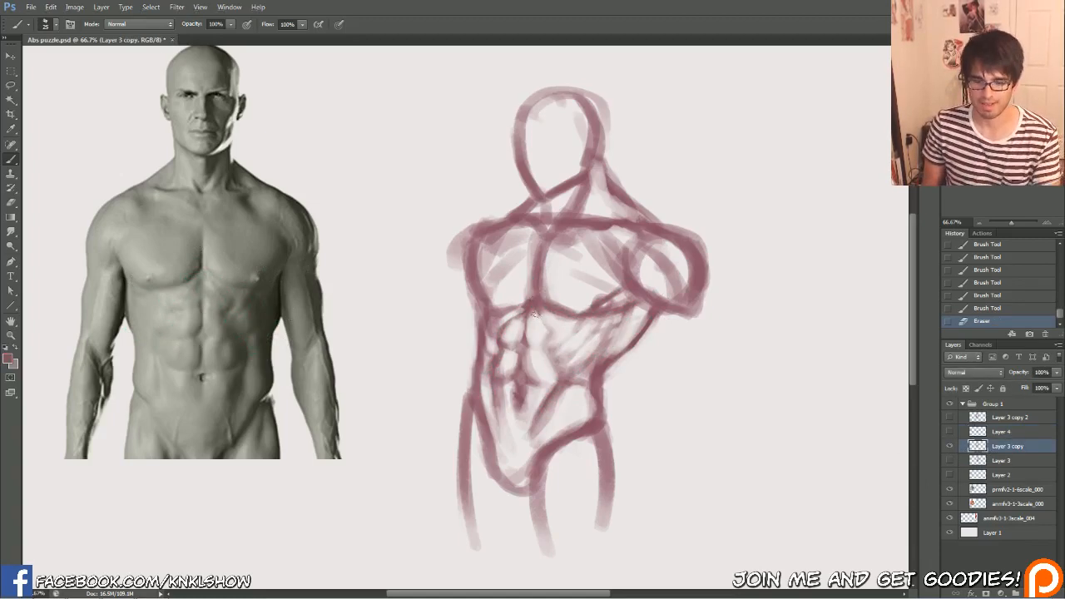
click(513, 323)
click(514, 320)
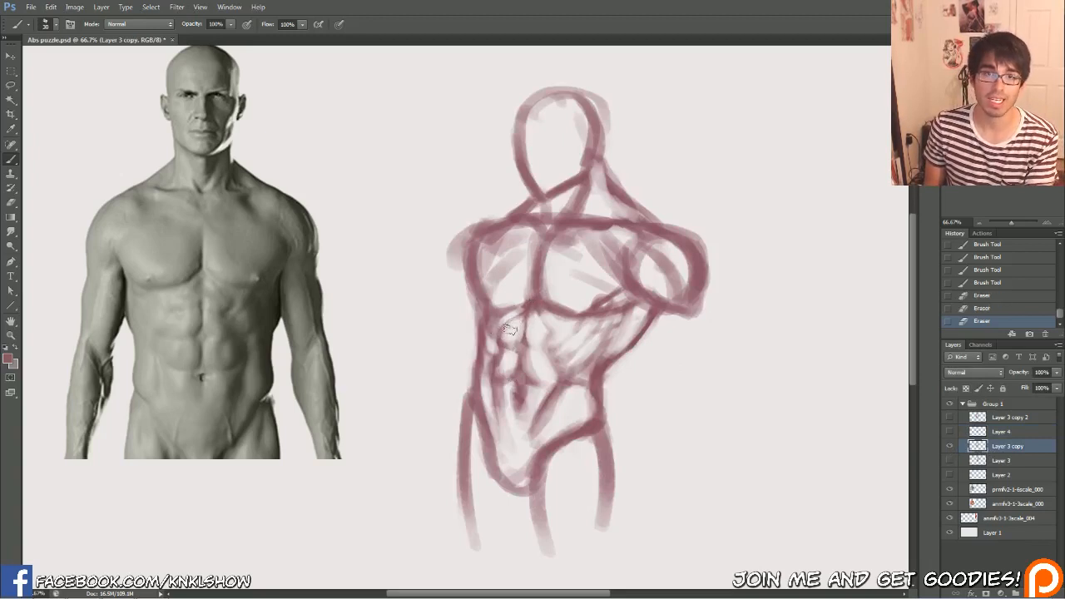
click(515, 318)
click(516, 316)
click(515, 316)
click(512, 315)
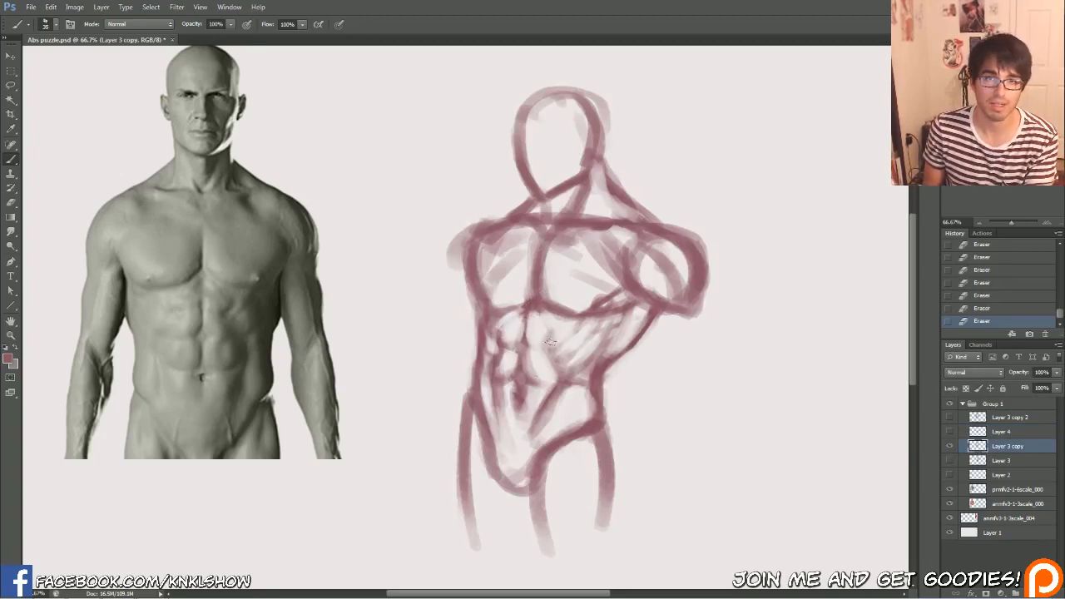
Rework the near-side upper ab segment and the purple lines just below the pecs with a larger brush
drag(550, 342, 552, 330)
drag(552, 333, 550, 328)
key(bracketright)
key(bracketright)
drag(550, 331, 545, 323)
drag(544, 325, 515, 317)
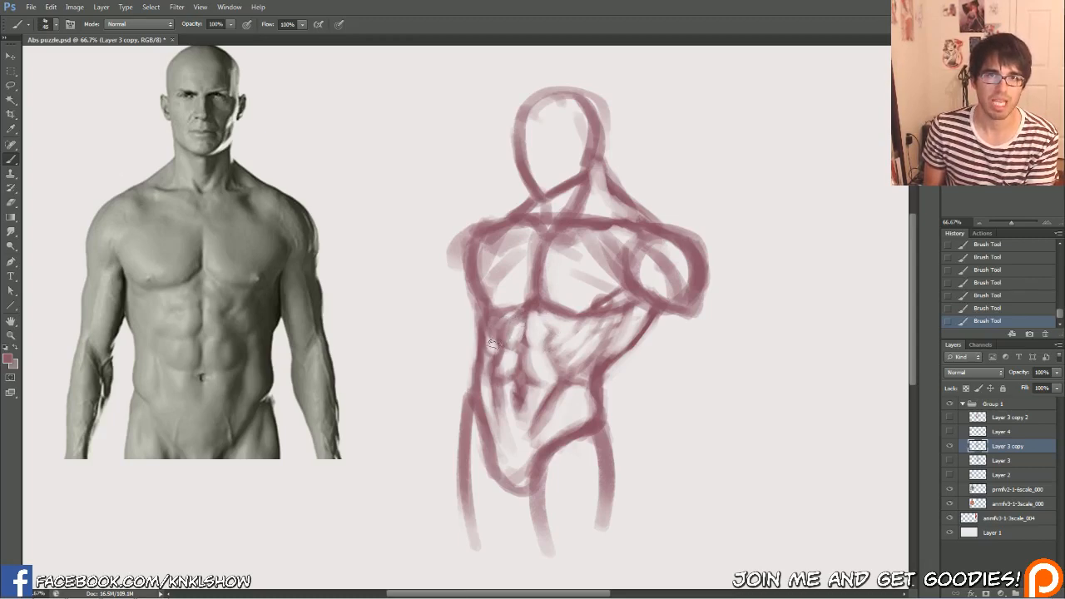
Refine the purple divisions between the upper and middle ab segments by alternately erasing and repainting their edges
key(e)
mouse_move(513, 335)
mouse_down()
mouse_move(547, 326)
mouse_move(534, 305)
mouse_up()
drag(525, 311, 536, 305)
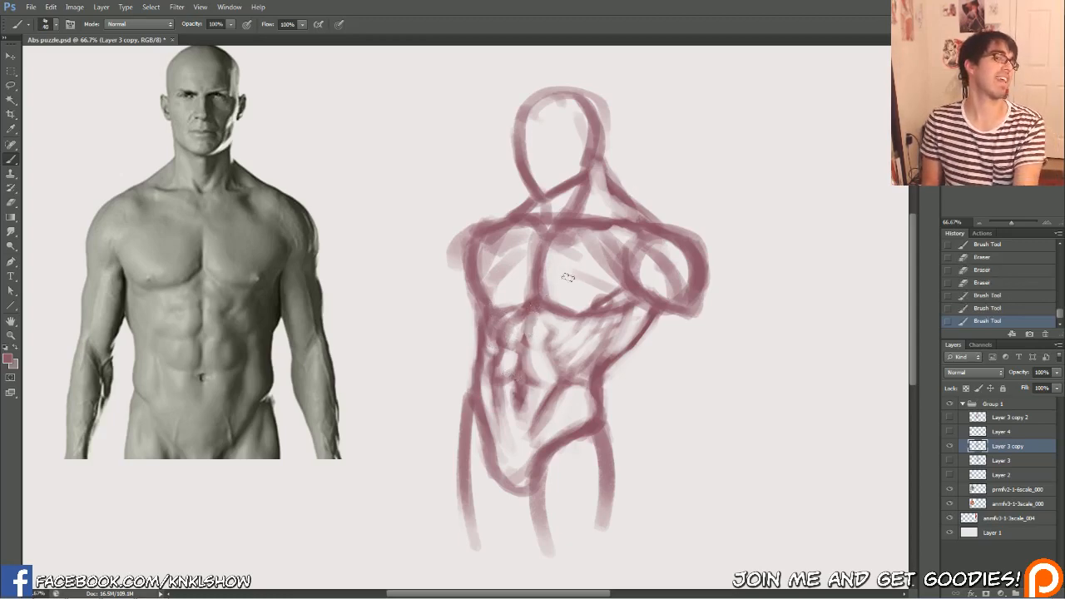
drag(509, 352, 504, 357)
mouse_move(506, 356)
mouse_down()
mouse_move(520, 331)
mouse_move(547, 348)
mouse_up()
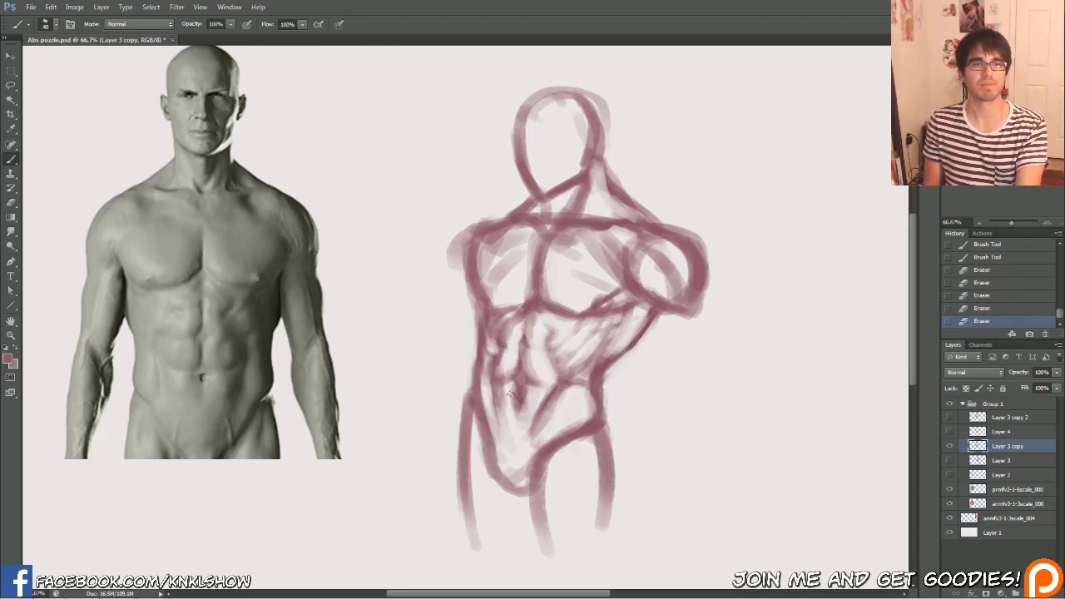
drag(502, 356, 513, 346)
mouse_move(507, 351)
mouse_down()
mouse_move(514, 337)
mouse_move(527, 353)
mouse_move(553, 316)
mouse_move(514, 316)
mouse_move(525, 312)
mouse_up()
drag(536, 336, 545, 323)
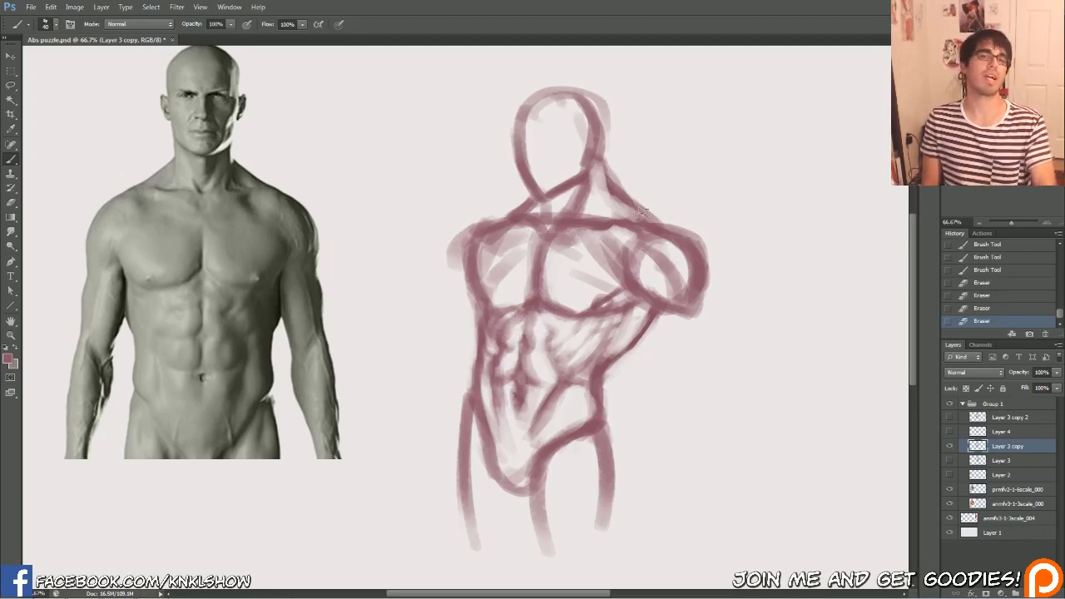
Show Layer 4 and trace the pec contours and the central and horizontal ab divisions on it in dark teal
click(948, 432)
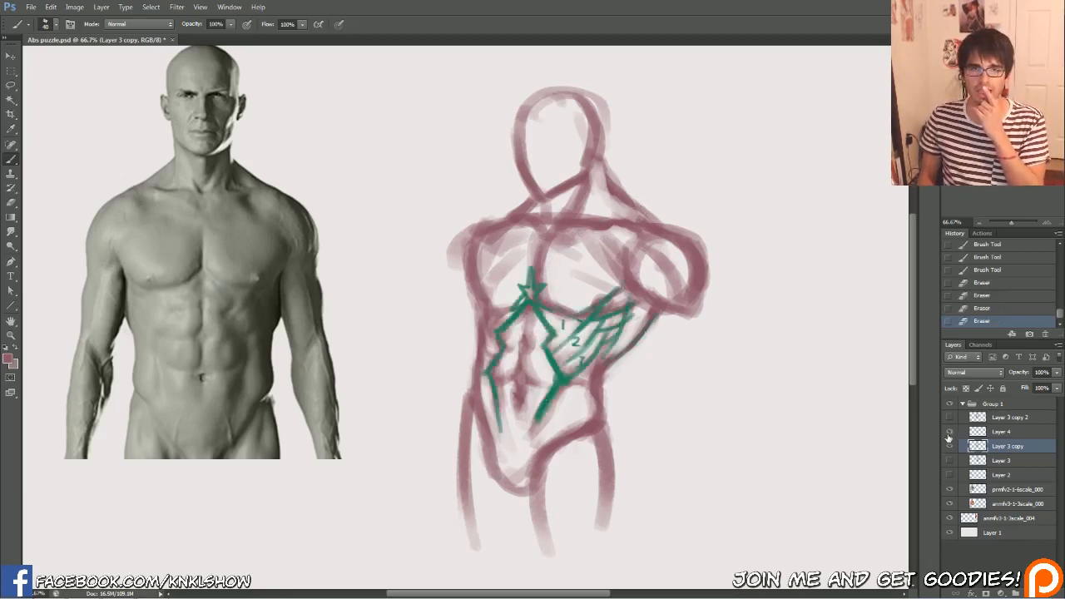
click(1001, 433)
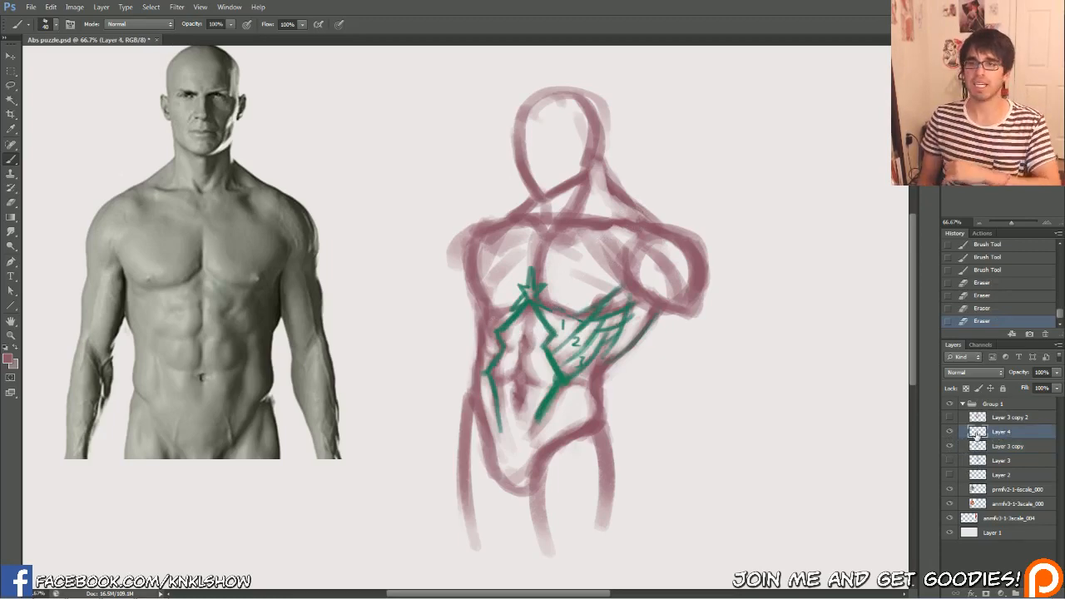
click(9, 359)
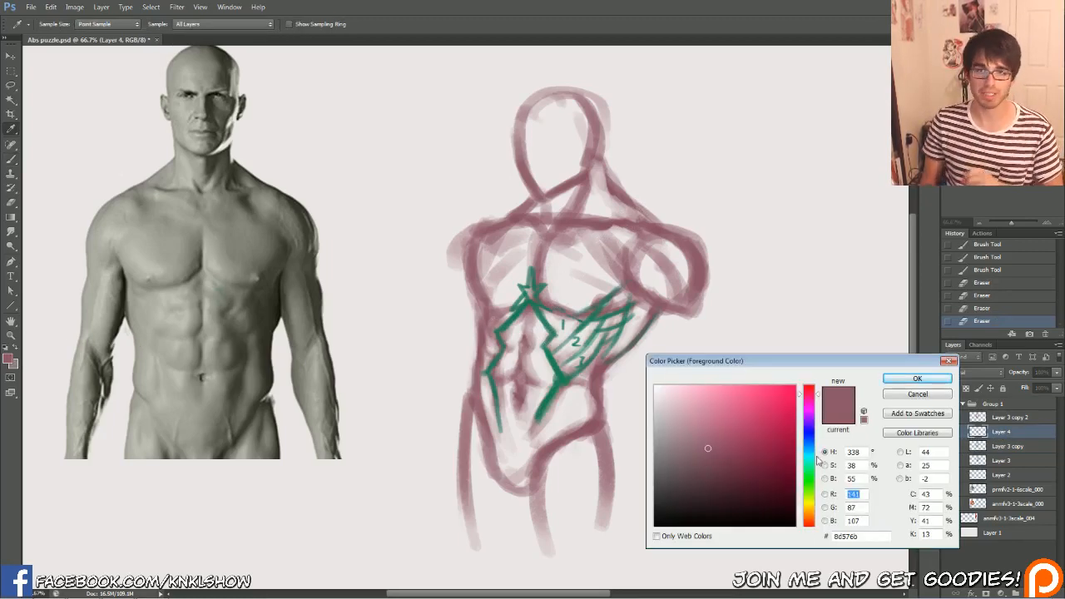
click(810, 460)
click(754, 471)
click(916, 378)
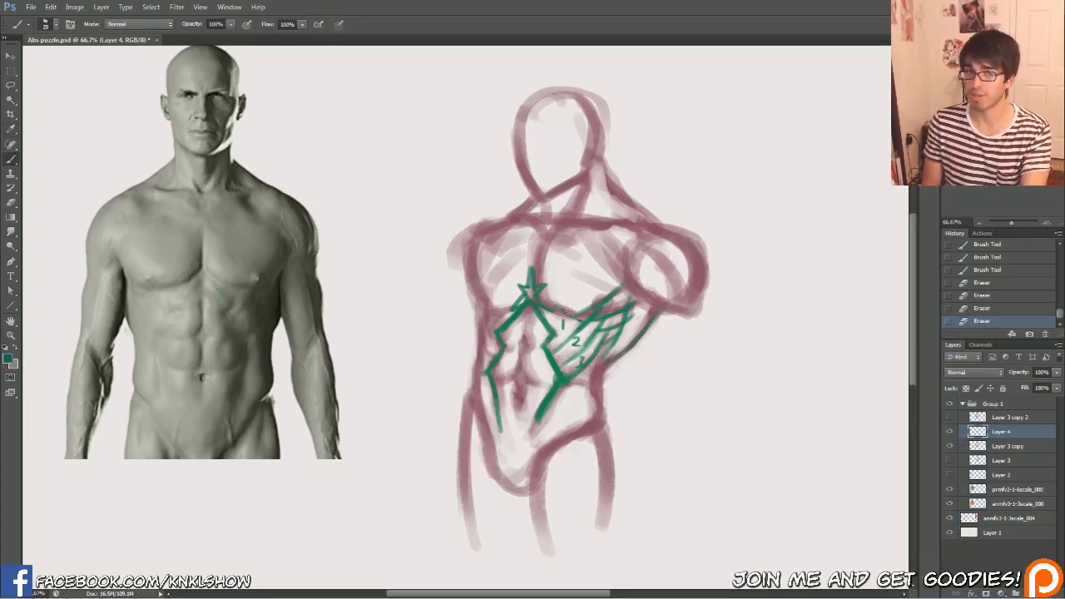
mouse_move(583, 316)
mouse_down()
mouse_move(542, 261)
mouse_move(537, 282)
mouse_move(562, 224)
mouse_move(549, 232)
mouse_move(596, 235)
mouse_up()
mouse_move(526, 304)
mouse_down()
mouse_move(499, 307)
mouse_move(473, 238)
mouse_up()
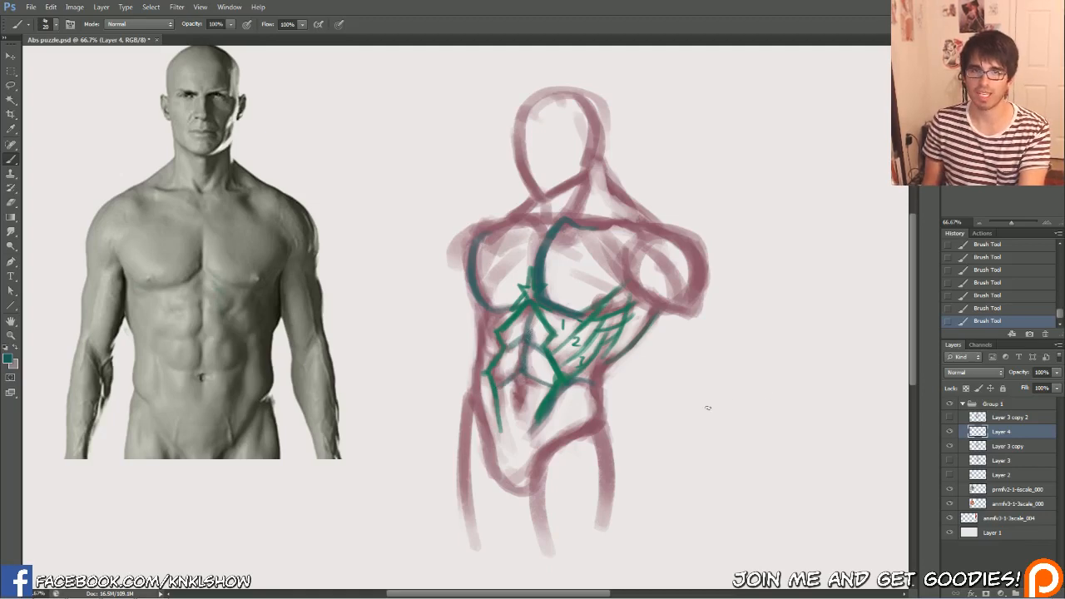
Sketch a teal diagram beside the torso showing two angled planes meeting at a central ridge, with chevron-shaped cross lines
mouse_move(700, 406)
mouse_down()
mouse_move(743, 380)
mouse_move(778, 406)
mouse_up()
mouse_move(701, 373)
mouse_down()
mouse_move(742, 341)
mouse_move(778, 366)
mouse_up()
mouse_move(740, 314)
mouse_down()
mouse_move(735, 388)
mouse_move(761, 319)
mouse_move(785, 420)
mouse_up()
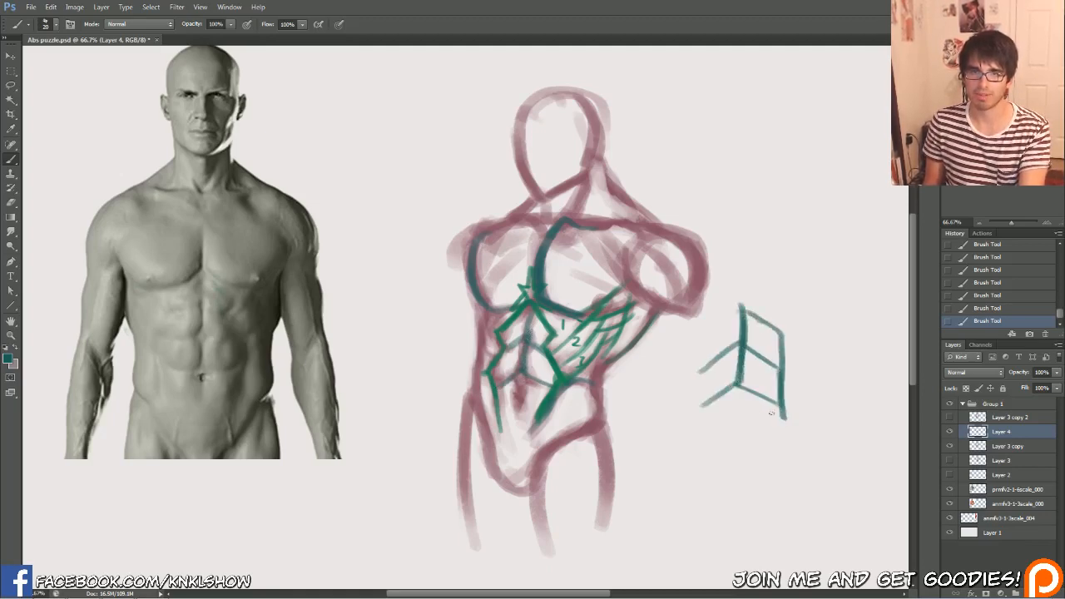
mouse_move(701, 419)
mouse_down()
mouse_move(701, 346)
mouse_move(739, 303)
mouse_move(702, 414)
mouse_up()
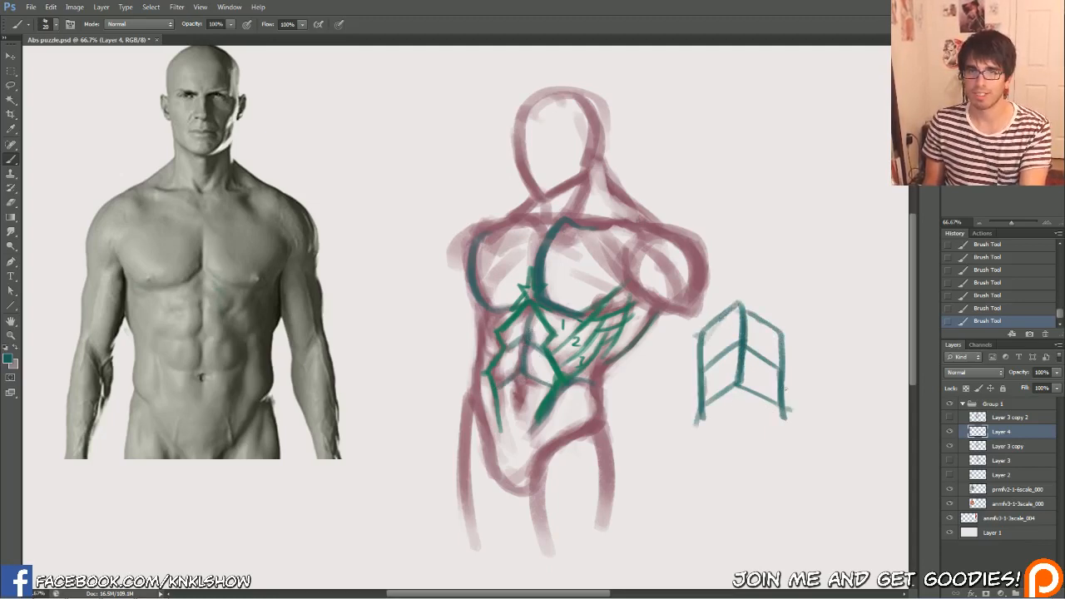
mouse_move(785, 408)
mouse_down()
mouse_move(774, 320)
mouse_move(740, 302)
mouse_move(696, 341)
mouse_up()
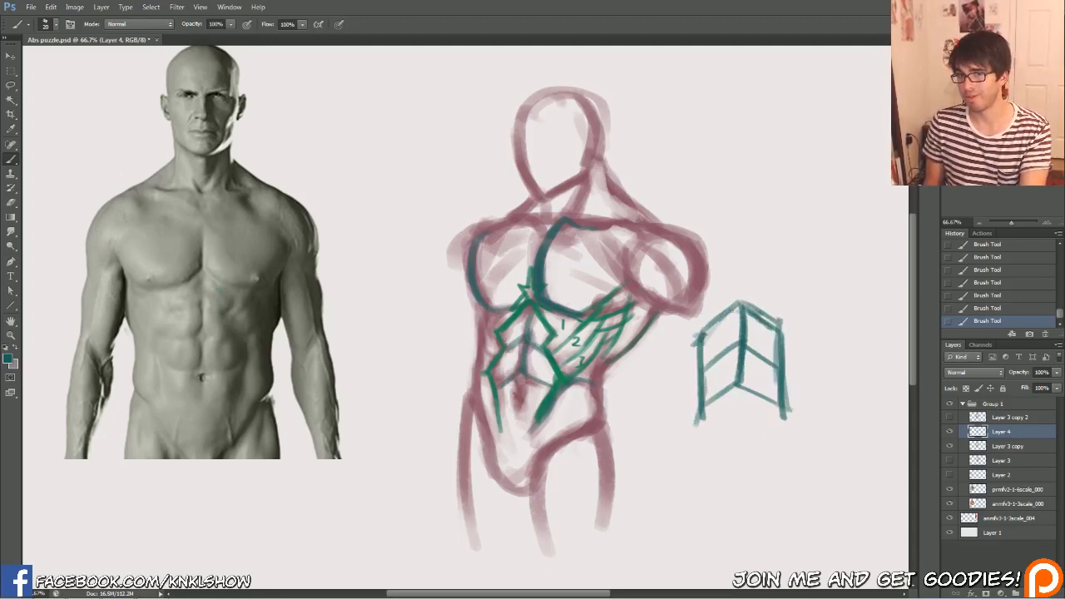
drag(744, 300, 705, 334)
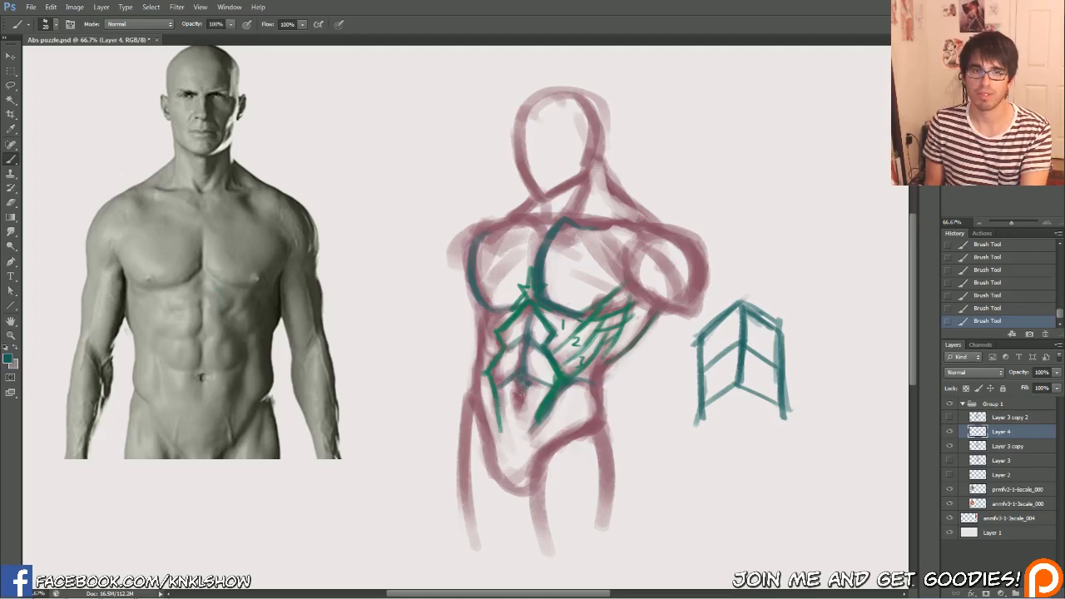
Erase and redraw the navel mark at the lower end of the abs' centre line on Layer 4
key(e)
click(522, 378)
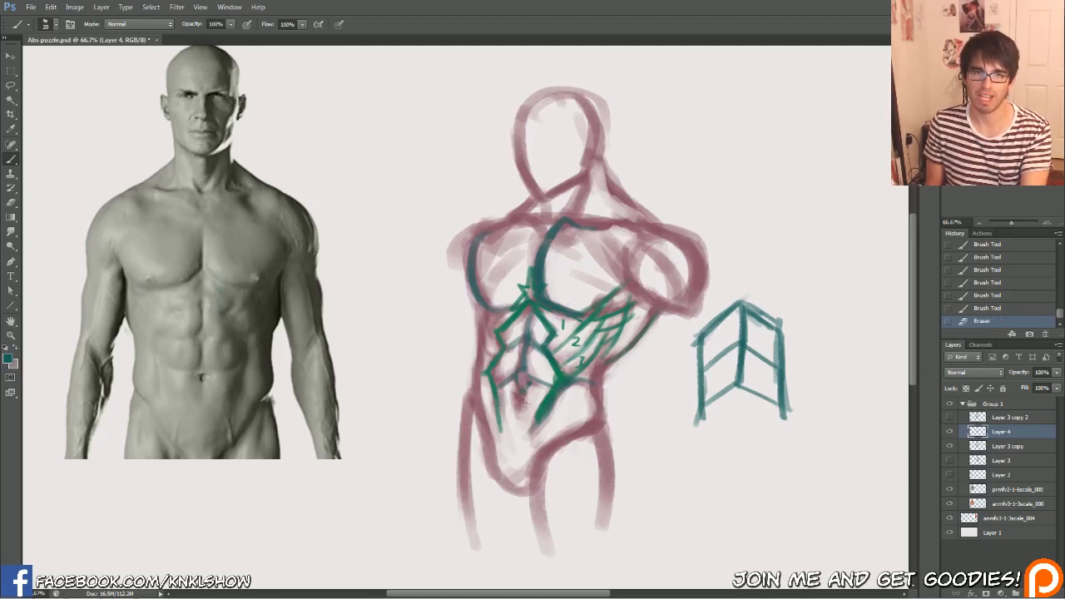
click(520, 382)
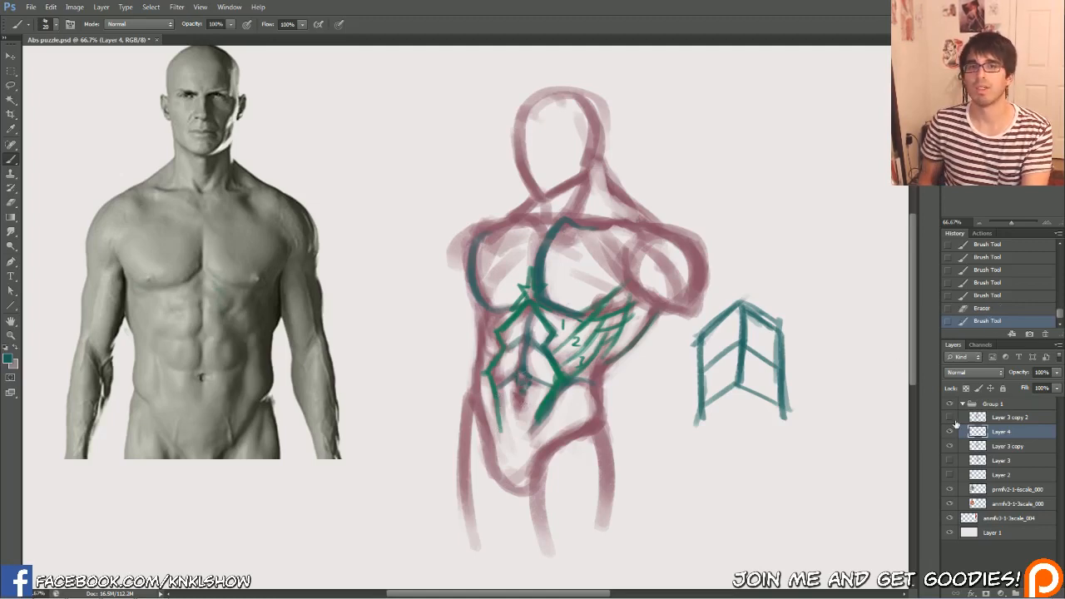